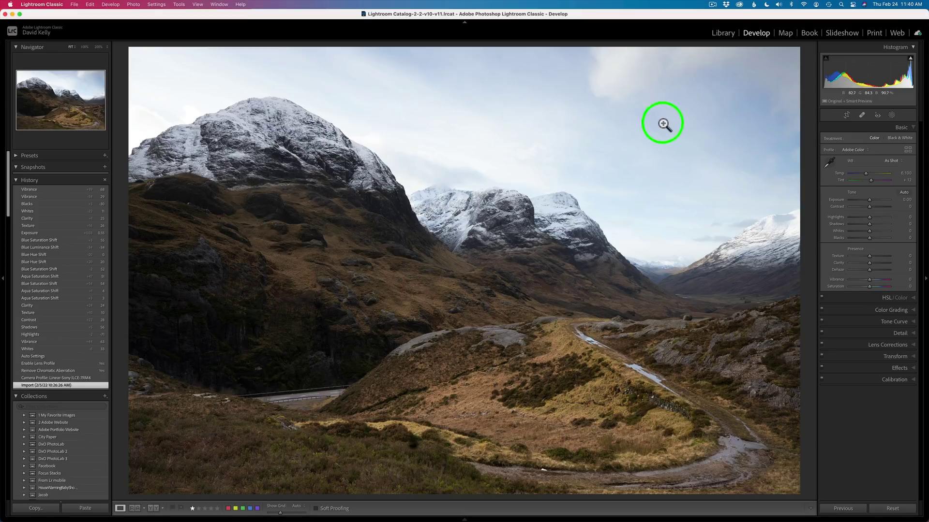
- Compare the photo's linear Sony camera profile history state with the latest Vibrance state, then open the HSL settings
click(72, 379)
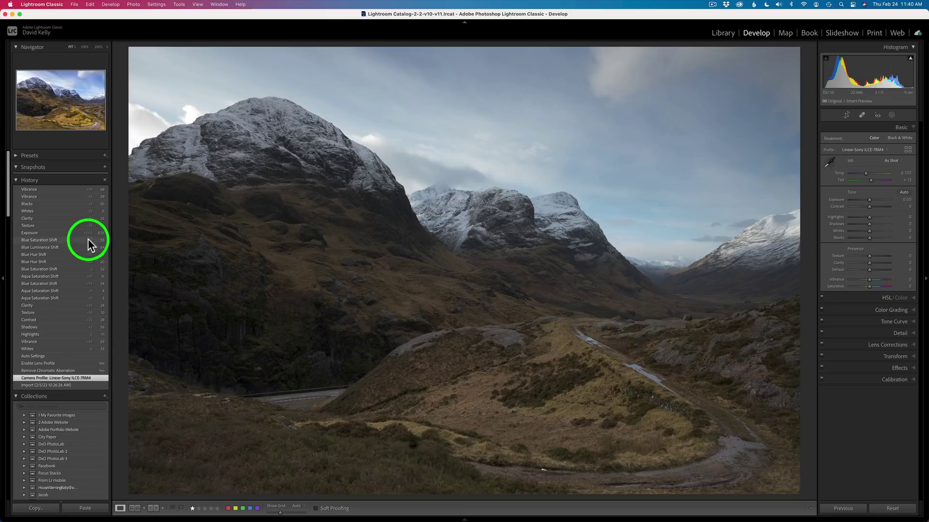
click(69, 189)
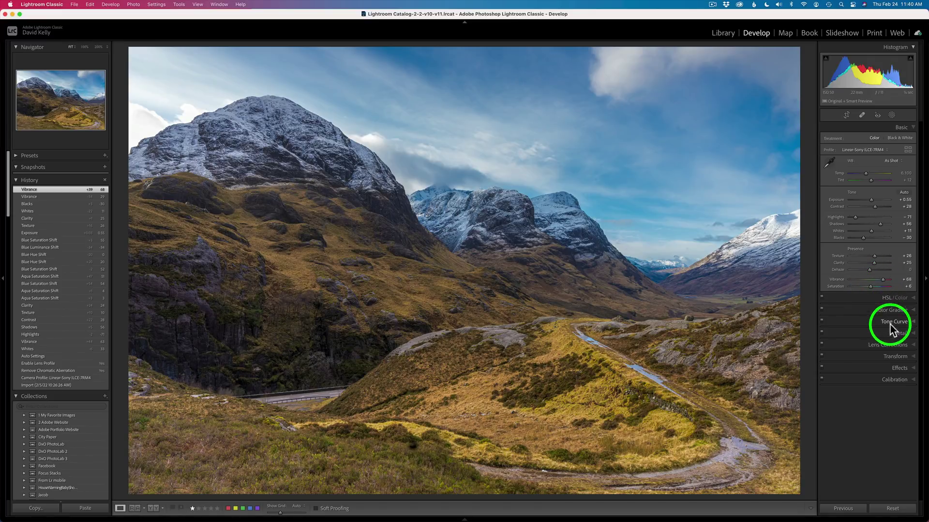
click(888, 298)
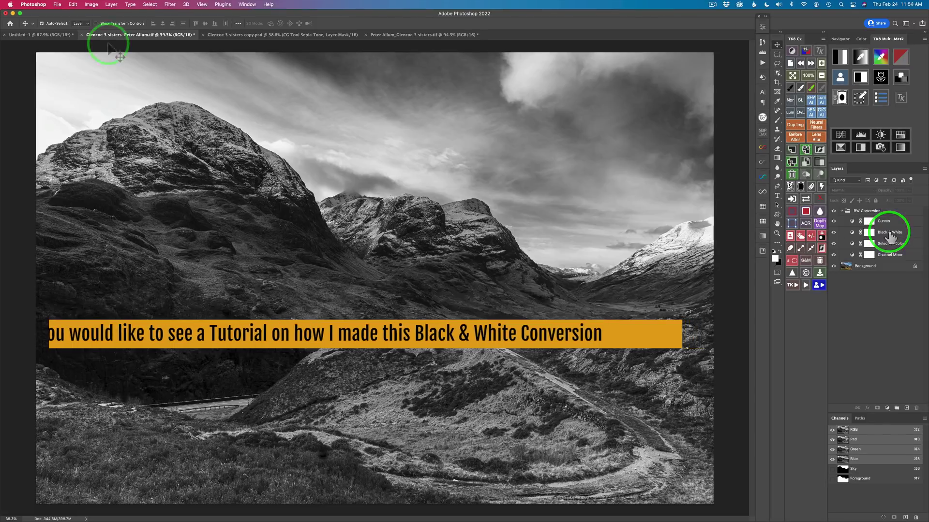
- Switch to Photoshop's flattened black-and-white Glencoe document and view the saved Sky and Foreground channels in the TK8 mask list
click(398, 40)
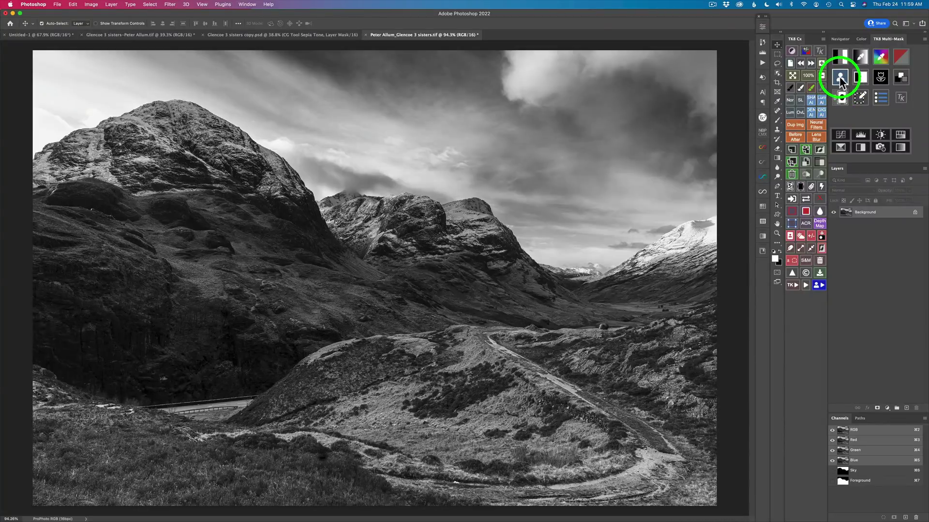
click(840, 79)
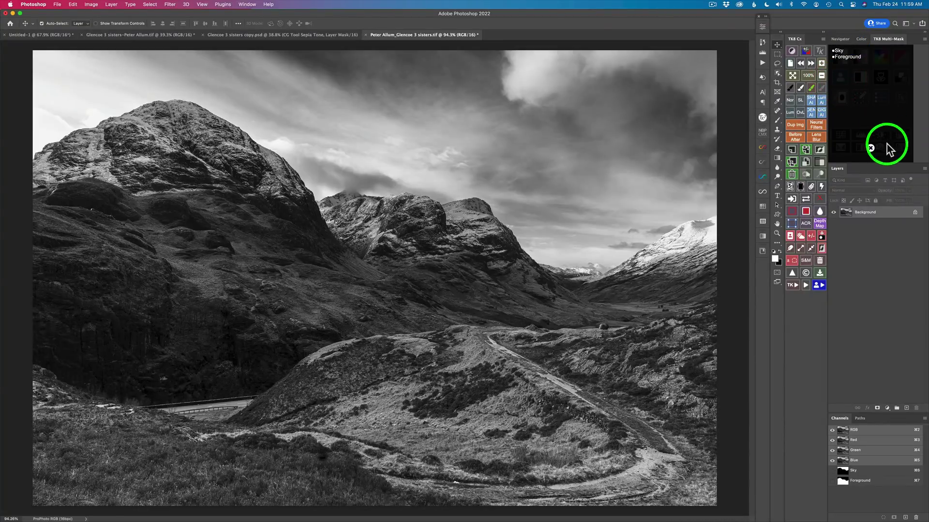
click(870, 149)
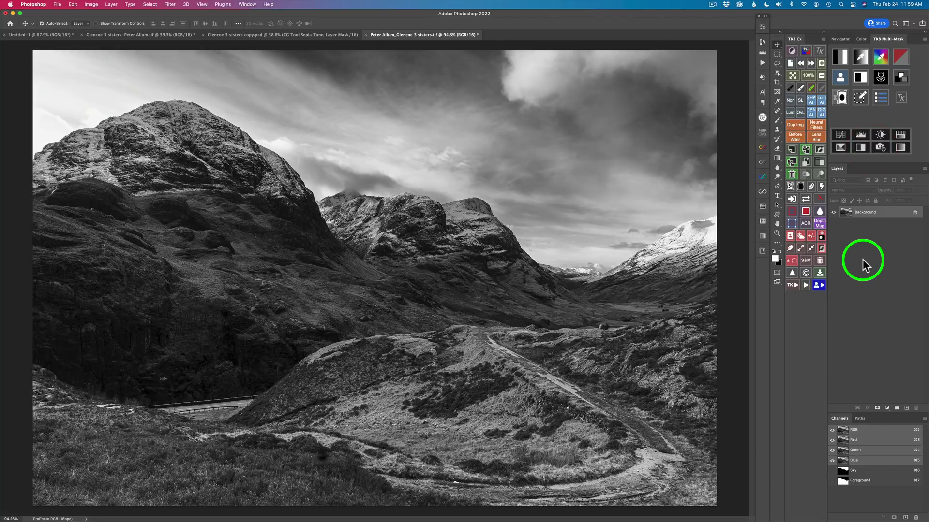
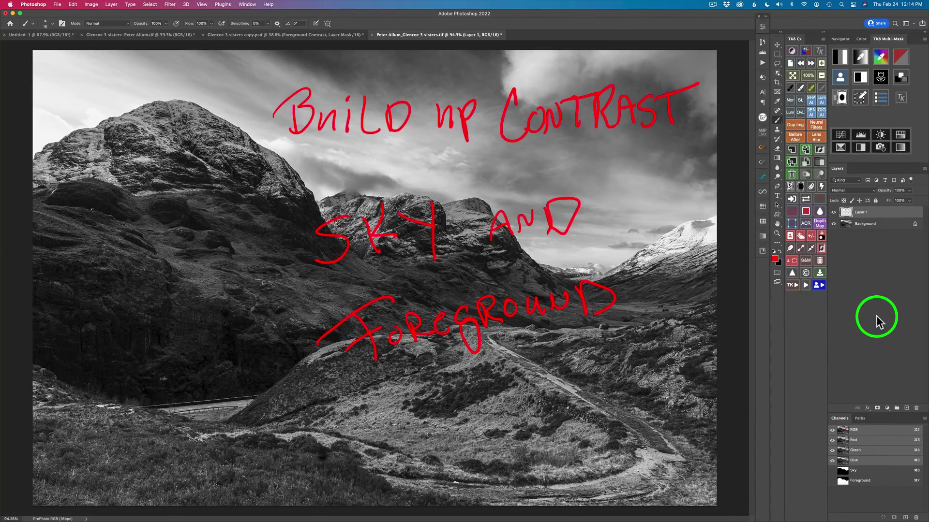
click(839, 77)
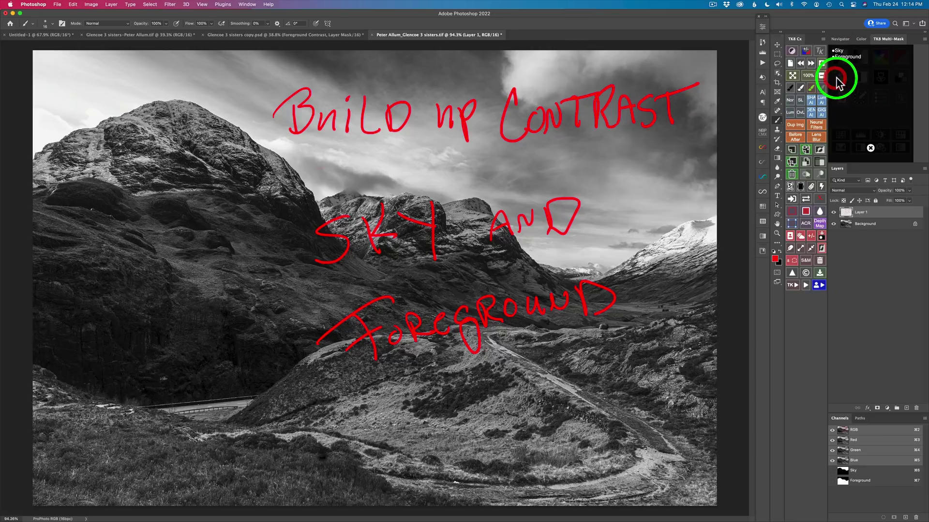
click(841, 57)
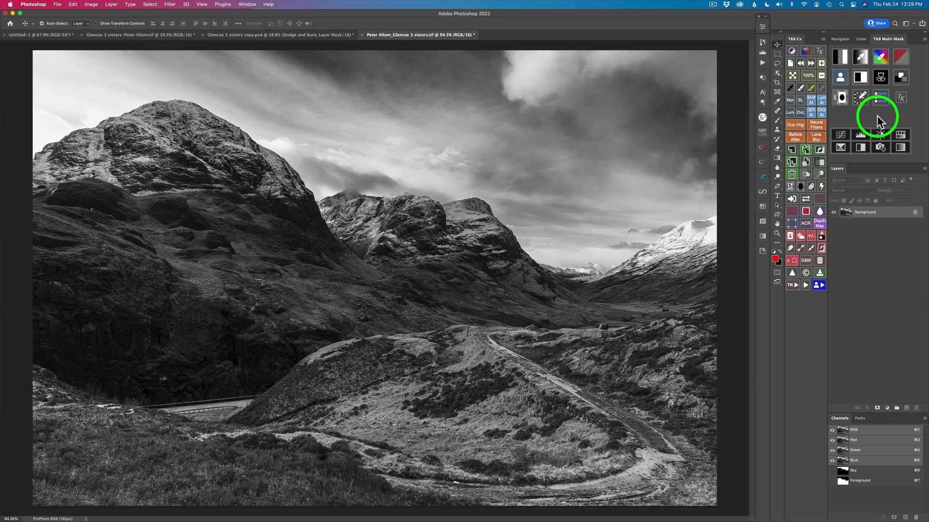
- Load the saved Sky channel as a TK8 mask and start an intersect (×) mask calculation with it
click(843, 77)
click(844, 51)
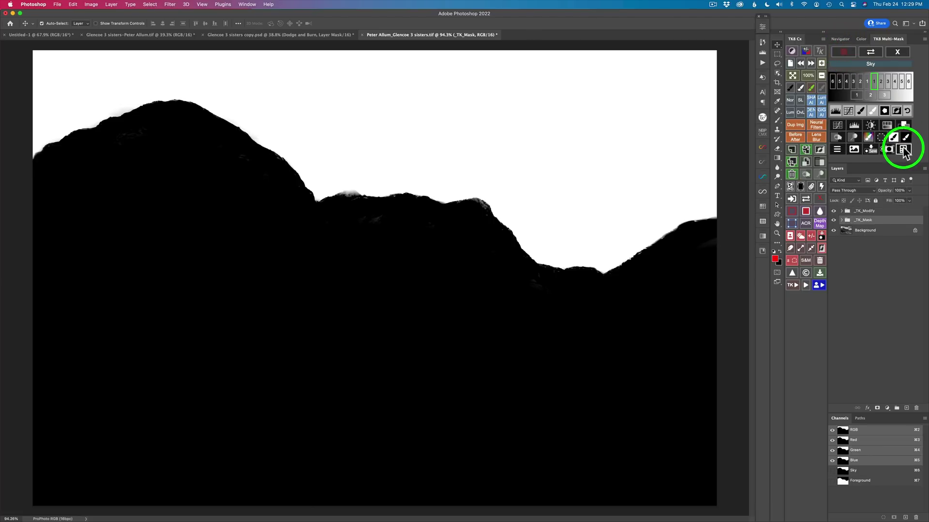
click(904, 149)
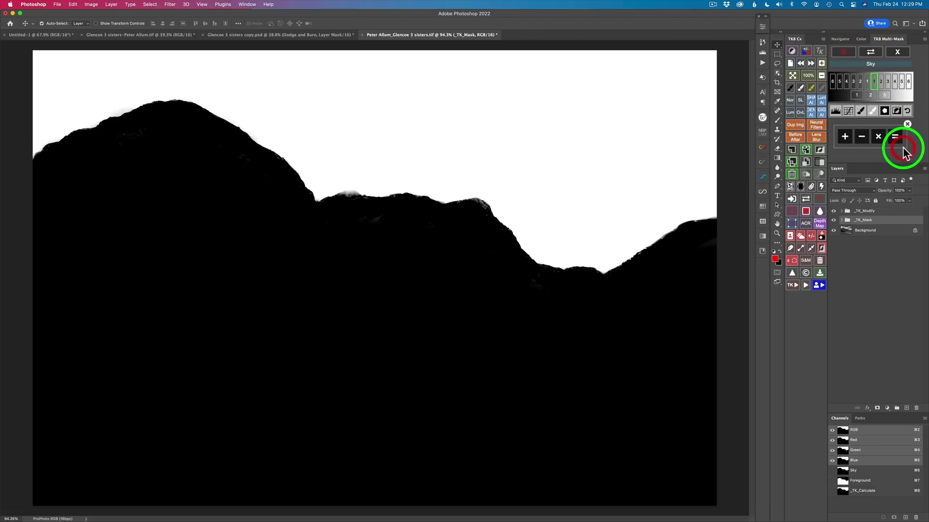
click(878, 137)
click(898, 52)
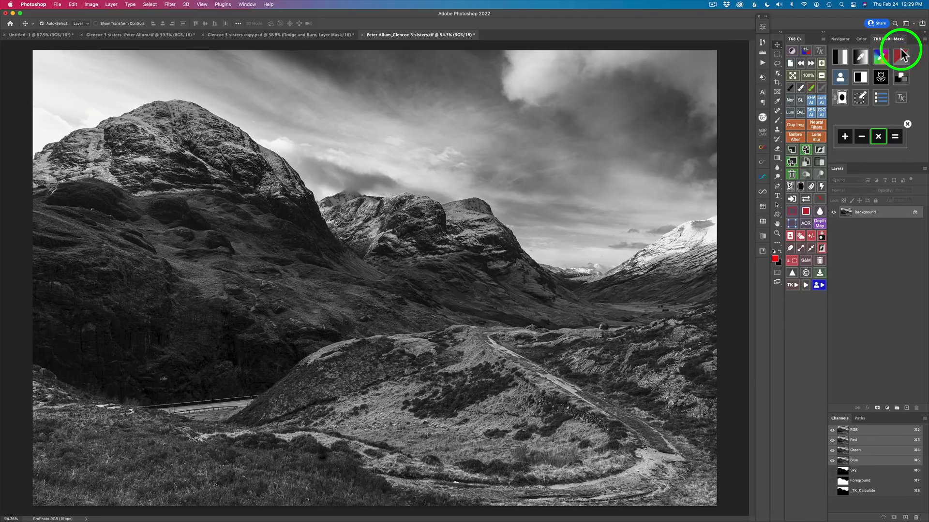
- Generate a luminosity mask, compare Darks 2 and 3, and calculate the intersection of Darks 2 with the sky mask
click(843, 56)
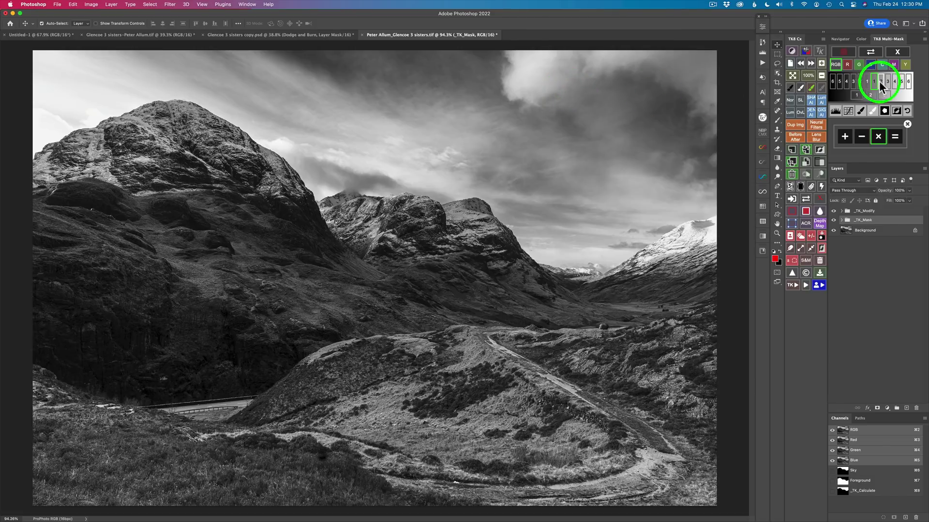
click(860, 82)
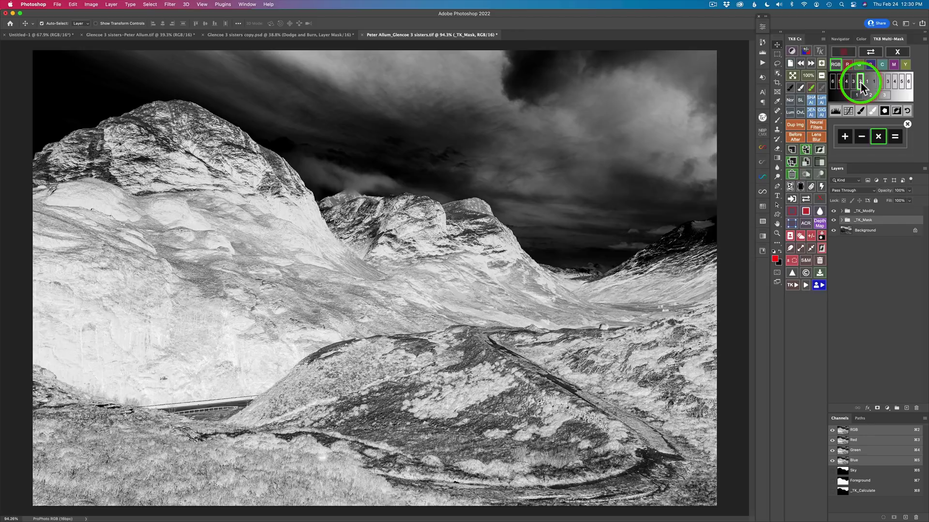
click(852, 82)
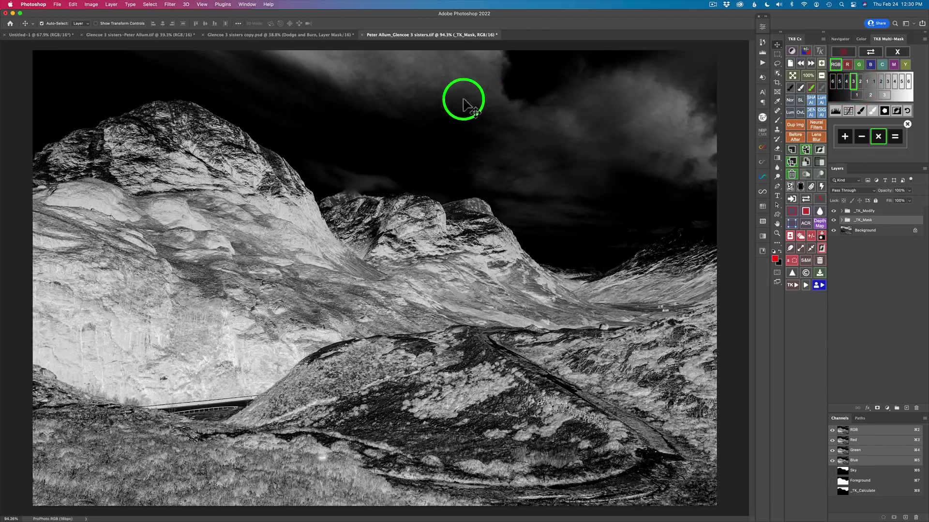
click(861, 81)
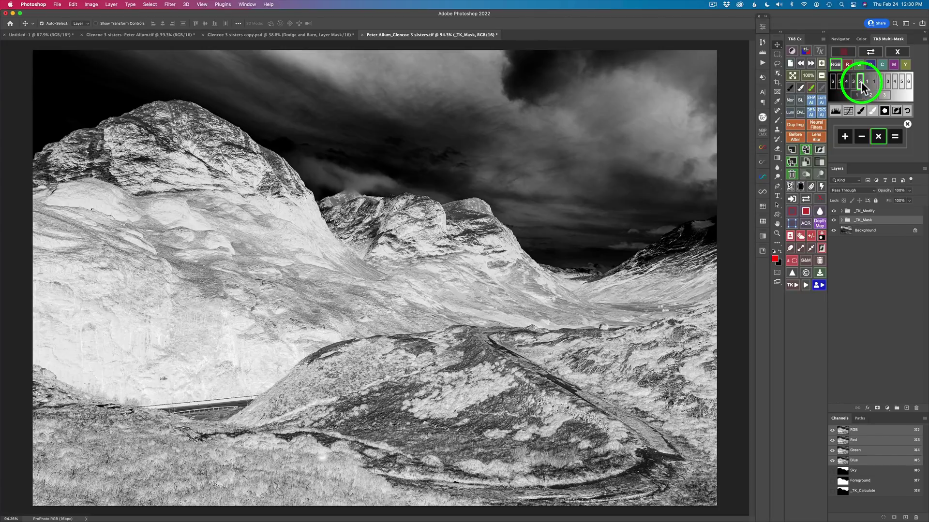
click(895, 137)
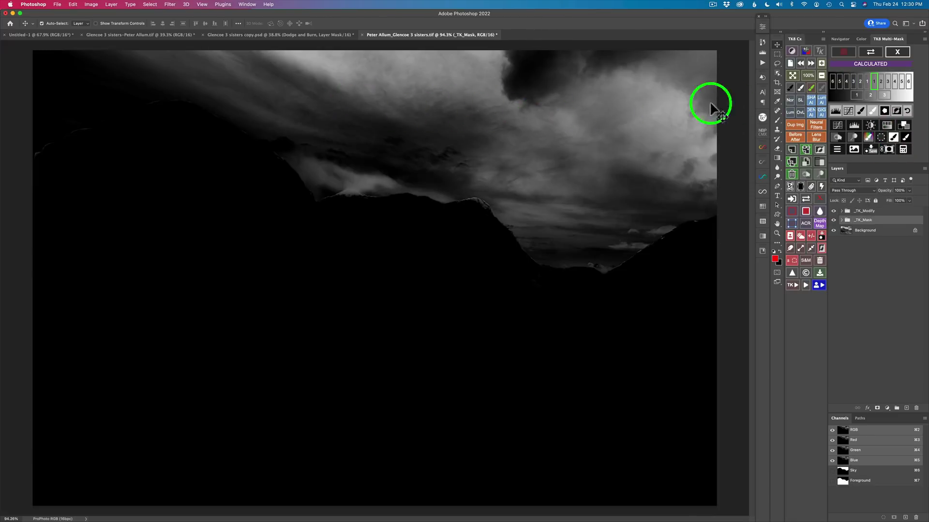
- Add a Color Grading layer through the calculated sky mask and strongly lower the luminosity of its midtones and shadows
click(903, 126)
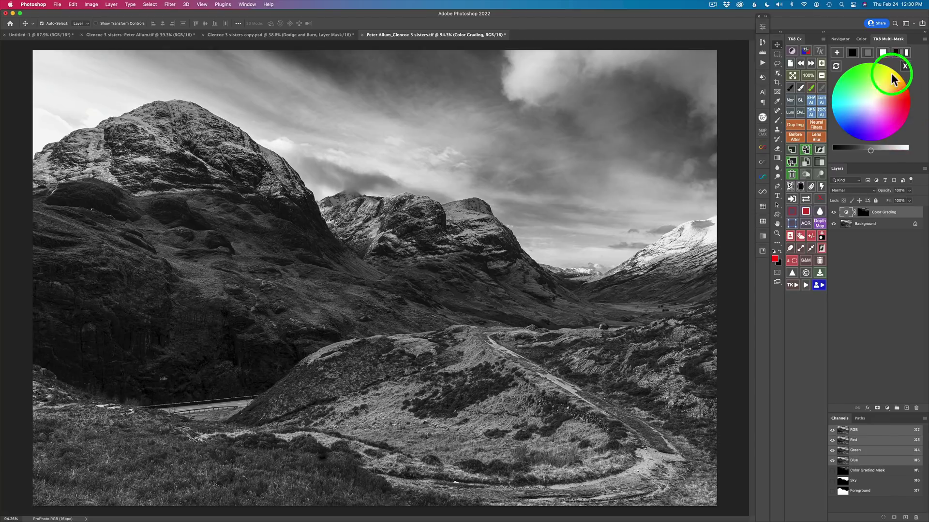
click(870, 50)
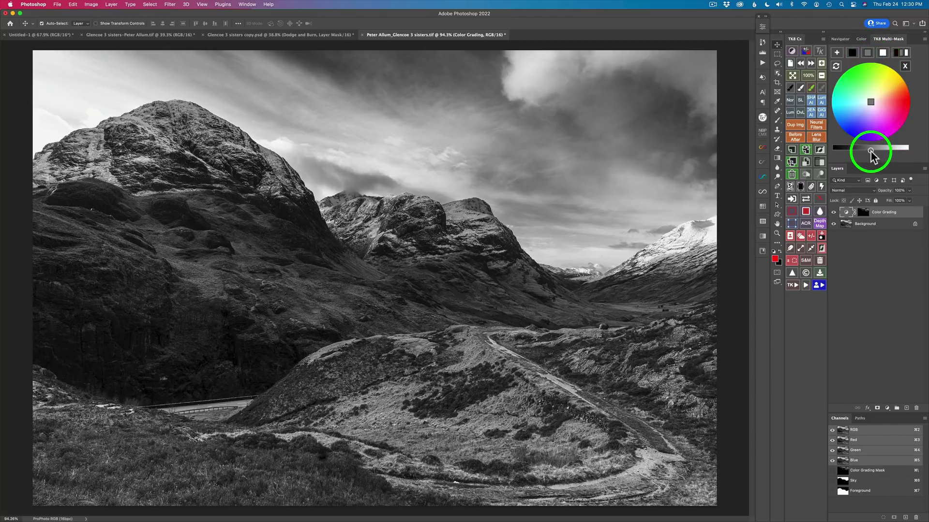
drag(869, 150, 837, 151)
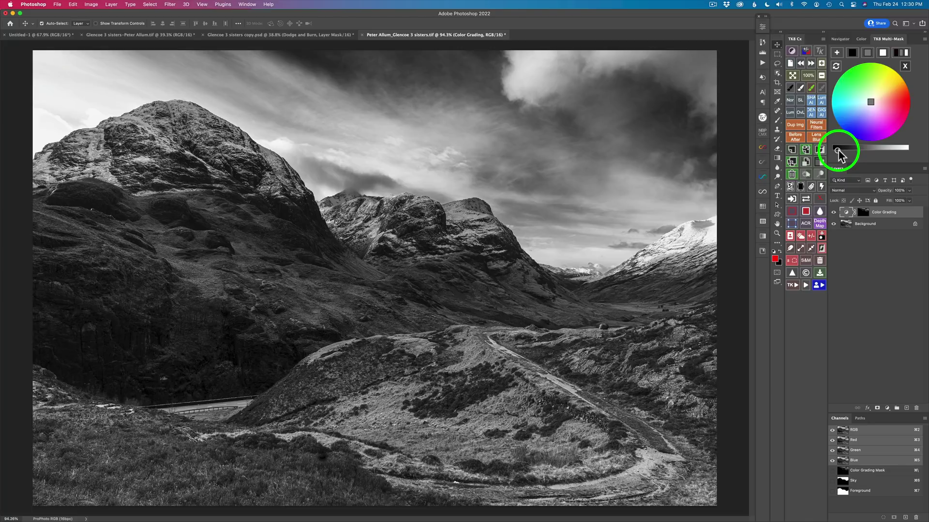
click(852, 52)
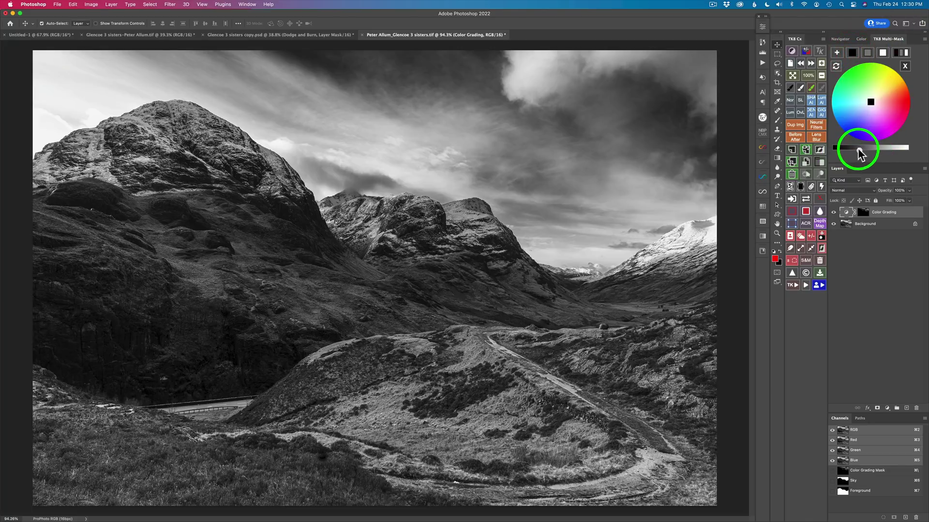
click(859, 151)
drag(859, 151, 838, 151)
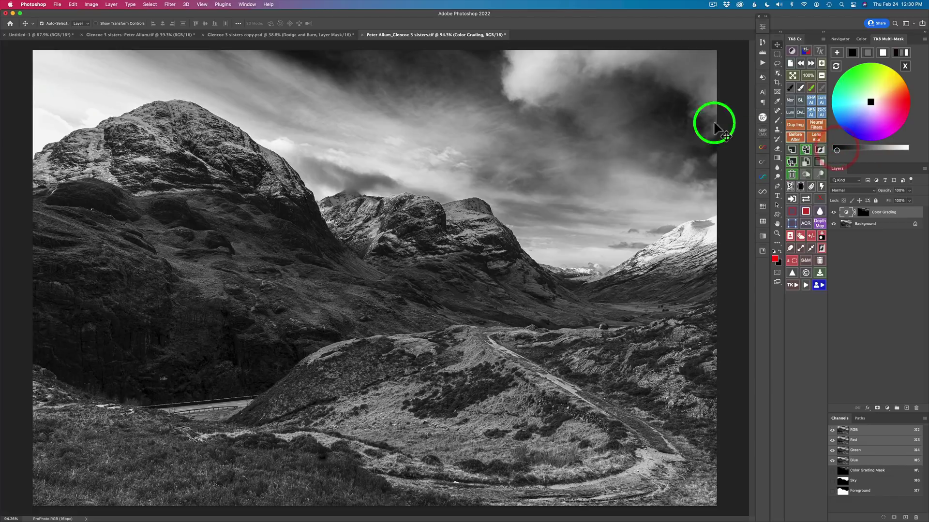
- Compare the sky with and without the Color Grading layer, and inspect the layer's mask
click(833, 213)
click(834, 213)
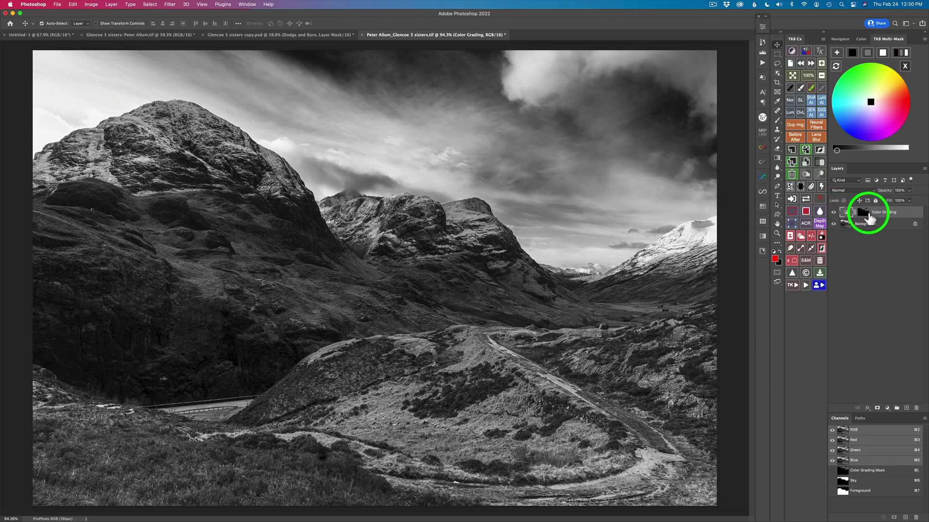
click(806, 200)
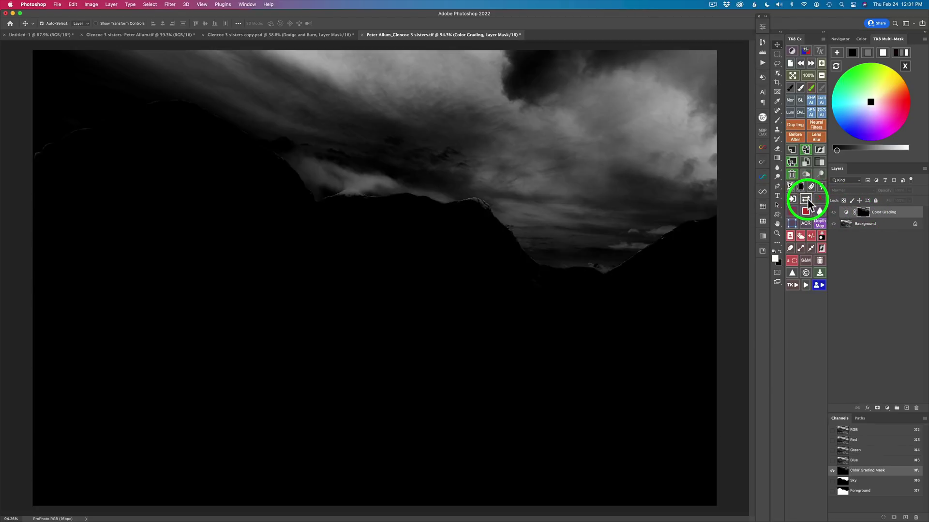
click(805, 199)
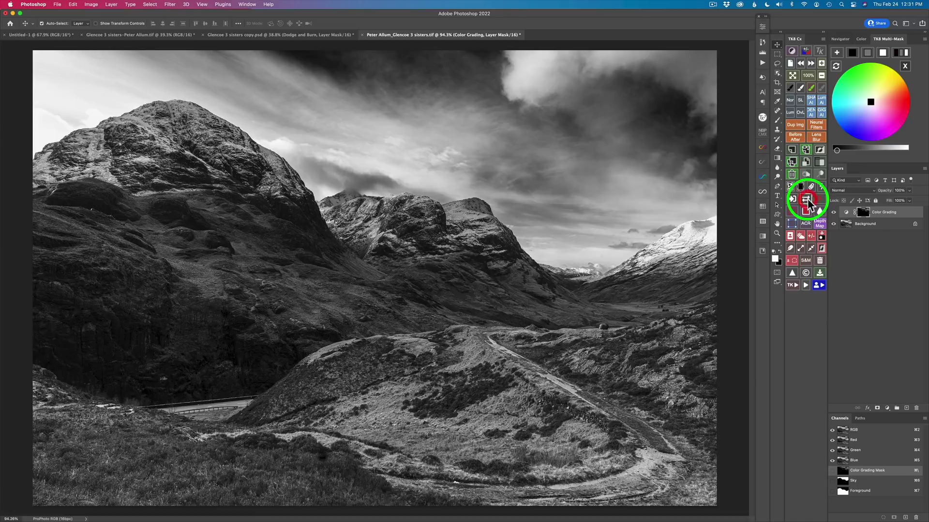
click(834, 214)
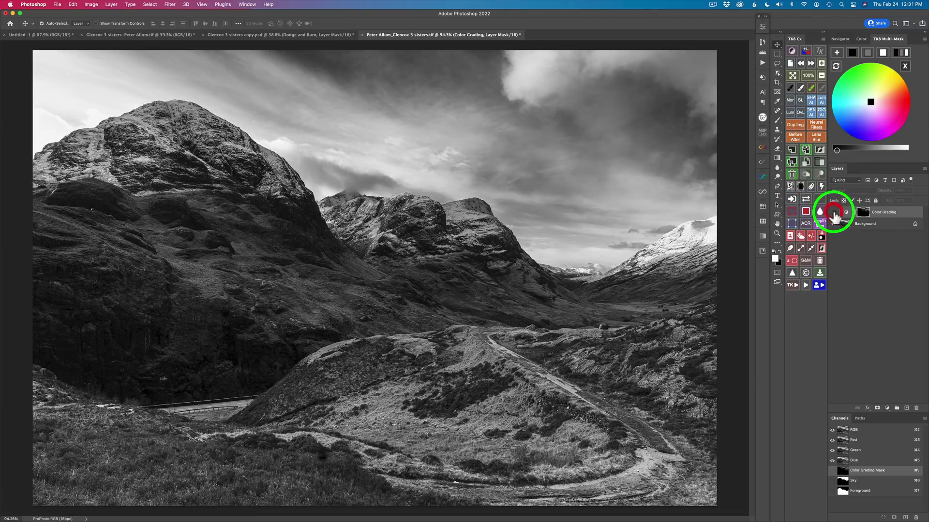
click(834, 214)
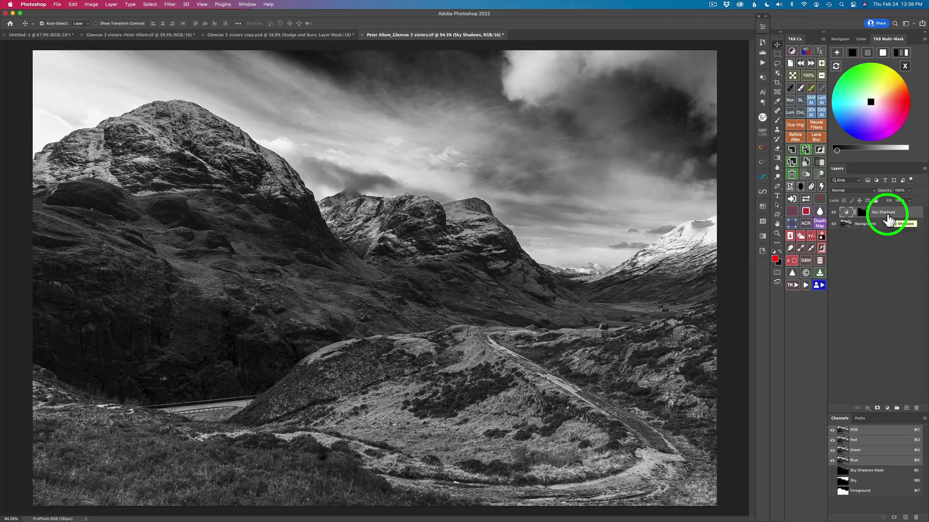
- Leave the color grading controls, load the saved Sky channel as a mask and start another intersect (×) calculation
click(906, 69)
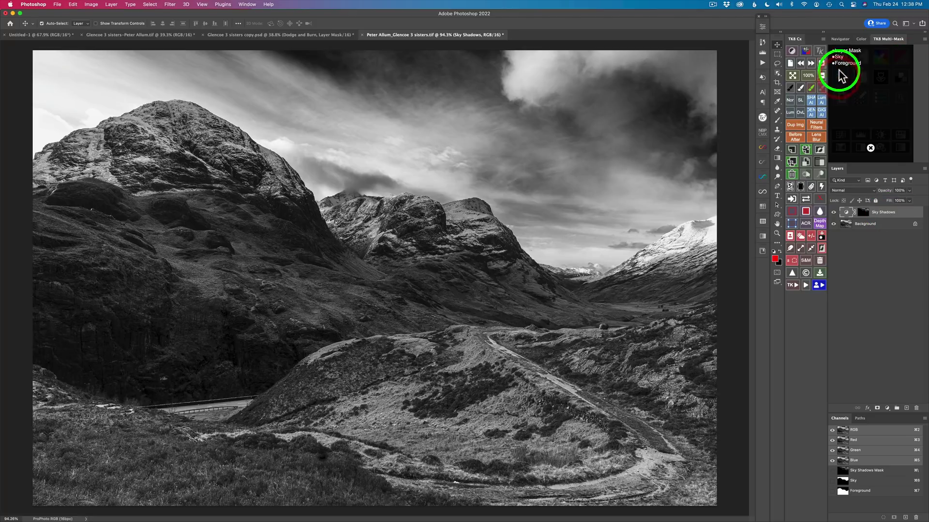
click(841, 57)
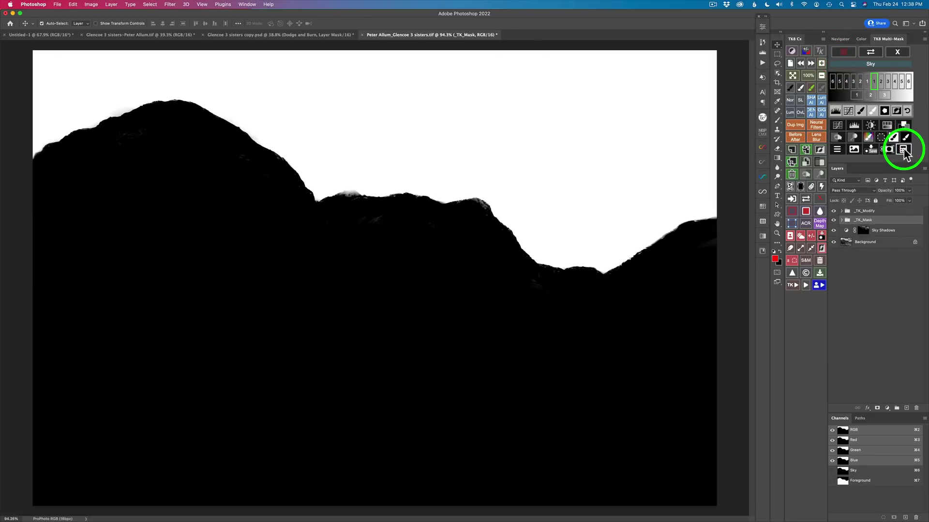
click(902, 150)
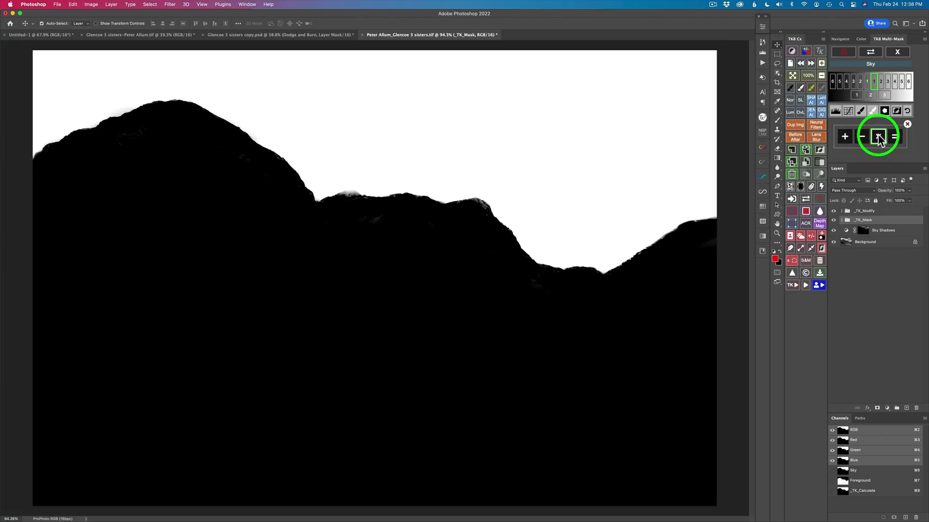
click(900, 52)
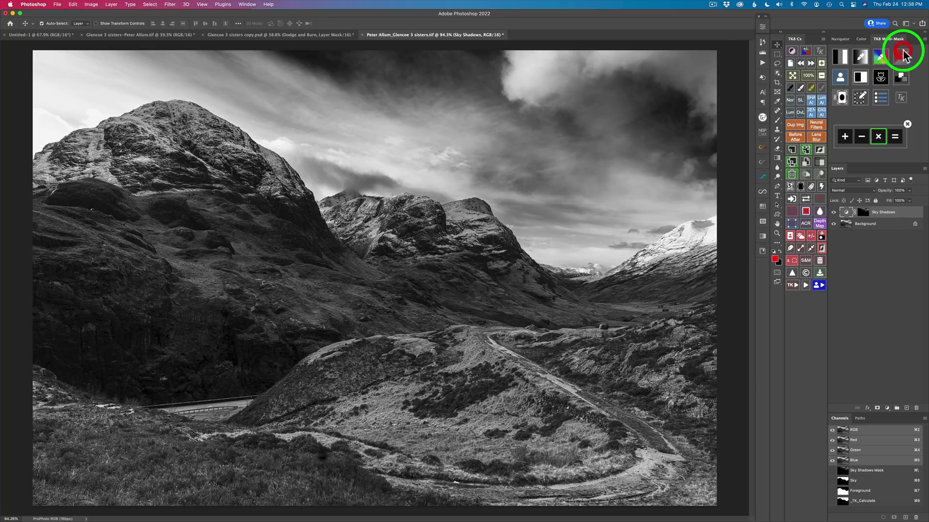
- Generate a luminosity mask, compare Lights 1, 2 and 3, and calculate the intersection of Lights 3 with the sky mask
click(842, 56)
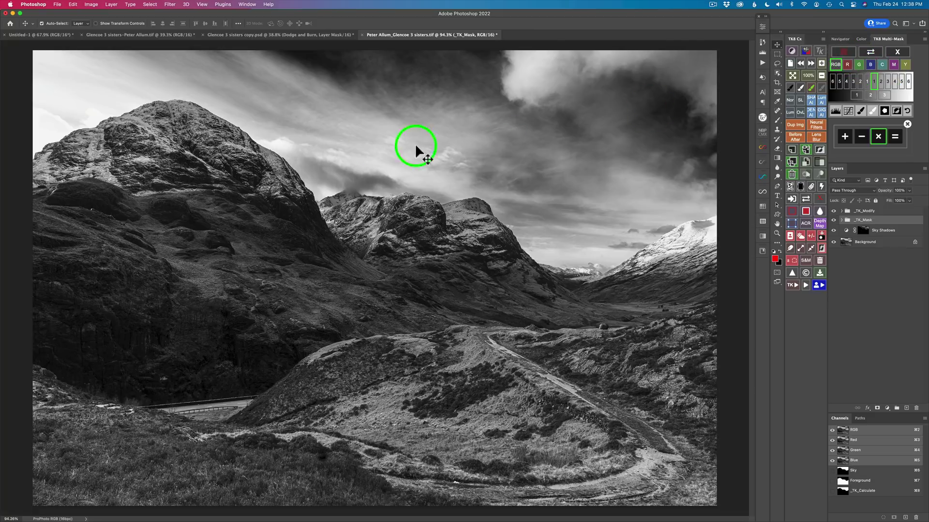
click(874, 81)
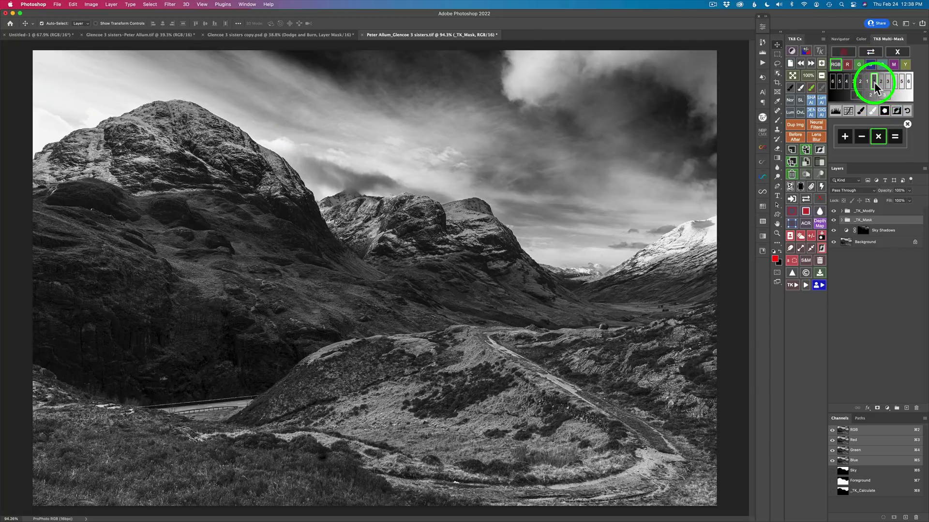
click(880, 82)
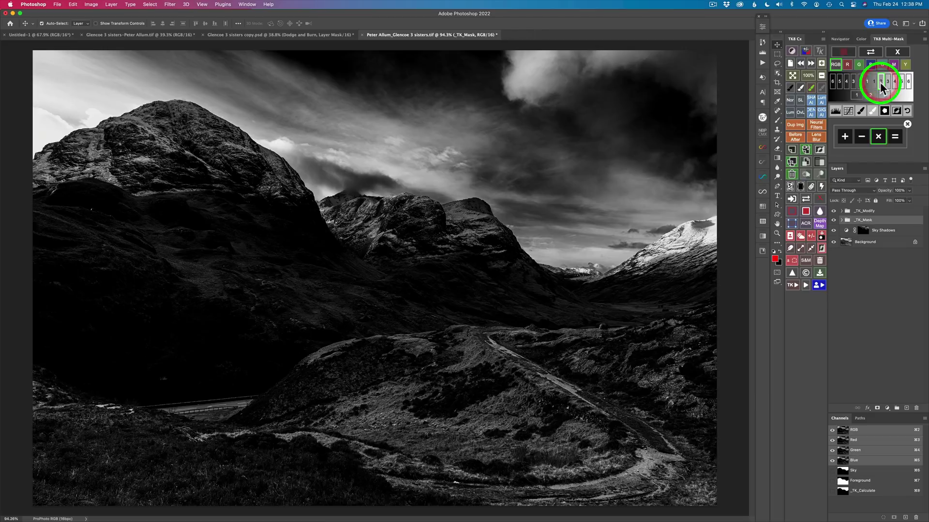
click(887, 82)
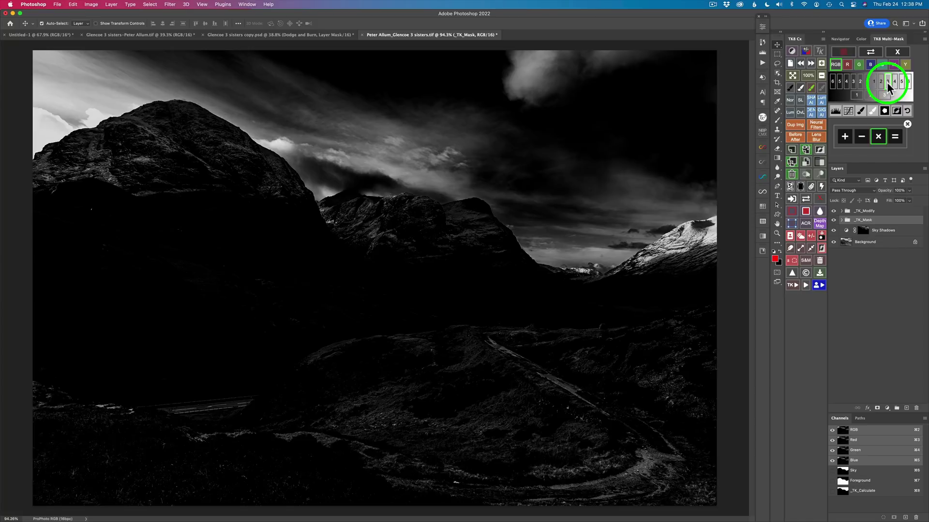
click(895, 137)
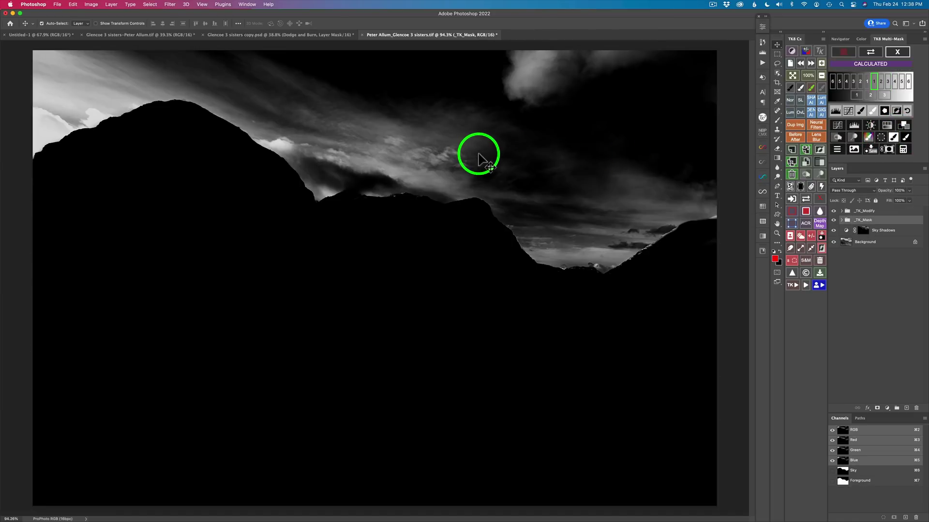
- Add a Color Grading layer through the calculated sky highlights mask and strongly raise the luminosity of its midtones
click(905, 125)
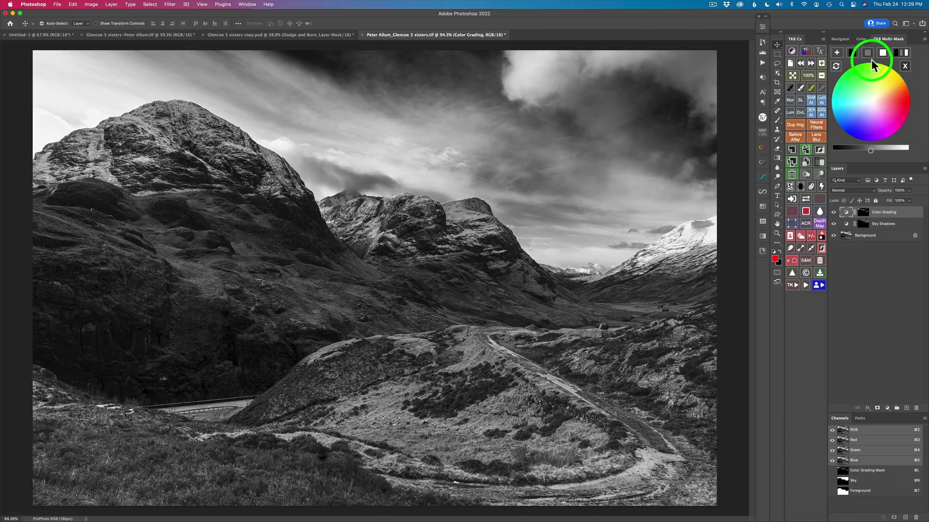
click(867, 54)
click(871, 150)
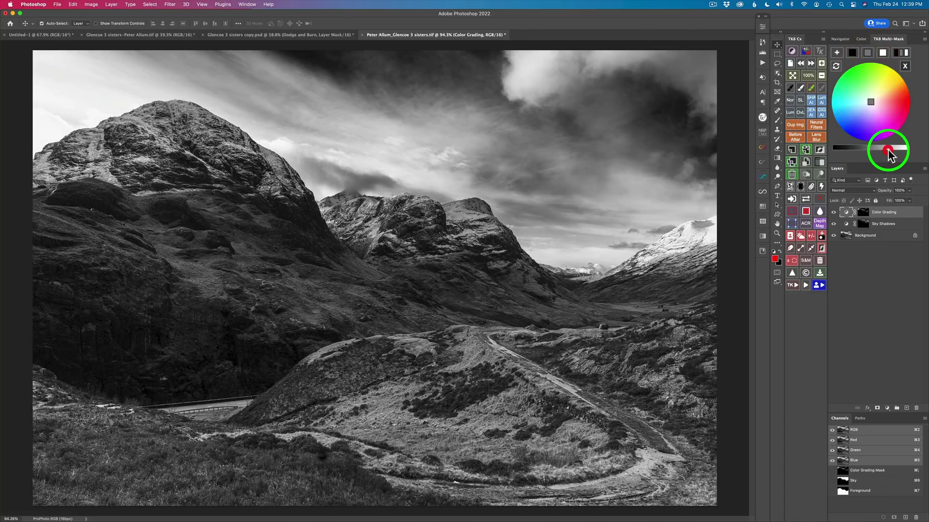
drag(889, 154, 897, 154)
- Compare the sky highlights with and without the new Color Grading layer several times
click(833, 213)
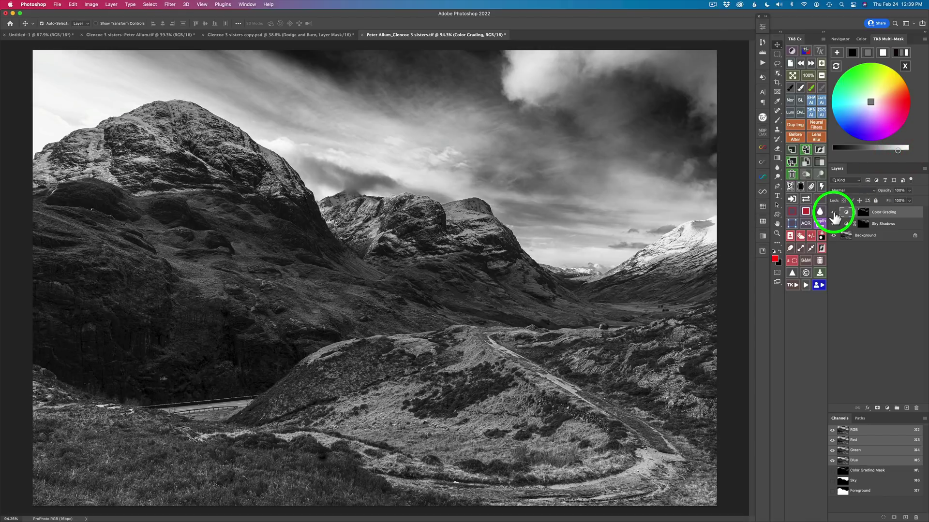
click(833, 213)
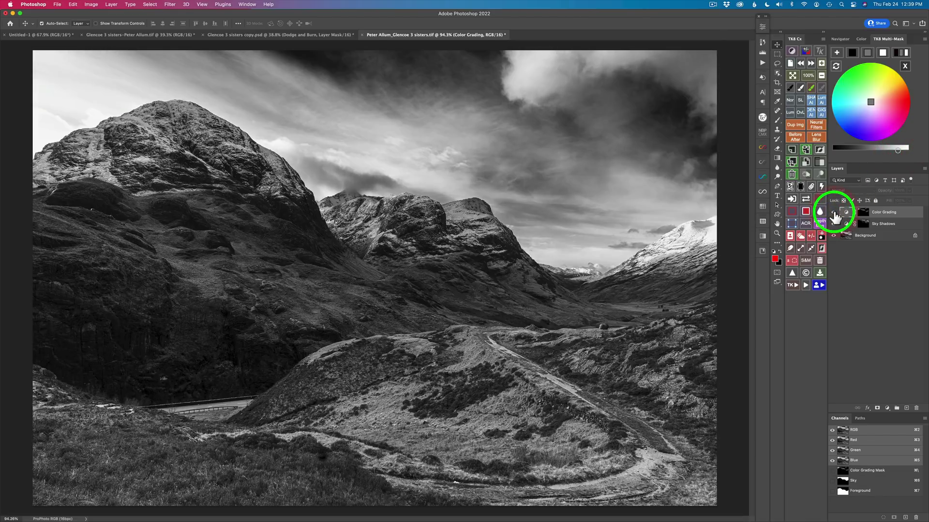
click(833, 213)
click(835, 216)
click(835, 216)
click(835, 216)
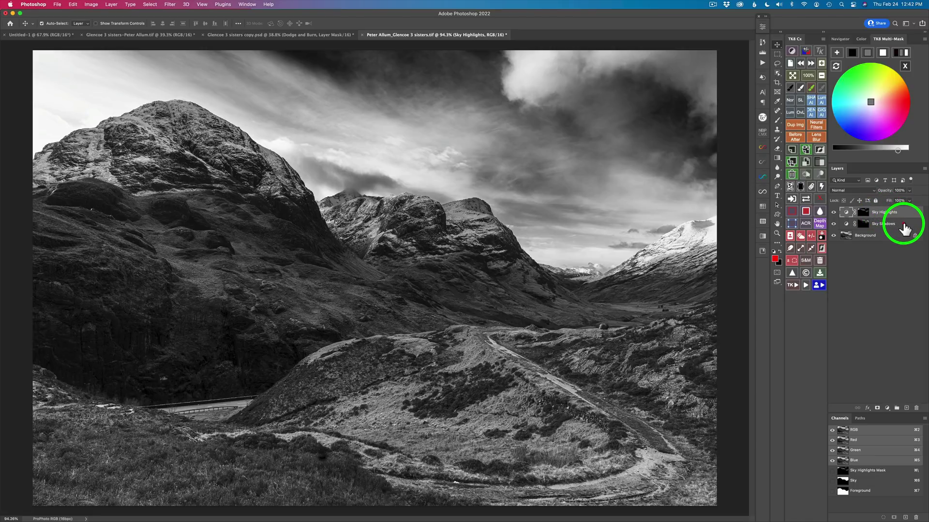
- Group the Sky Highlights and Sky Shadows layers as "Sky Contrast" and compare the image with and without the group
shift+click(903, 225)
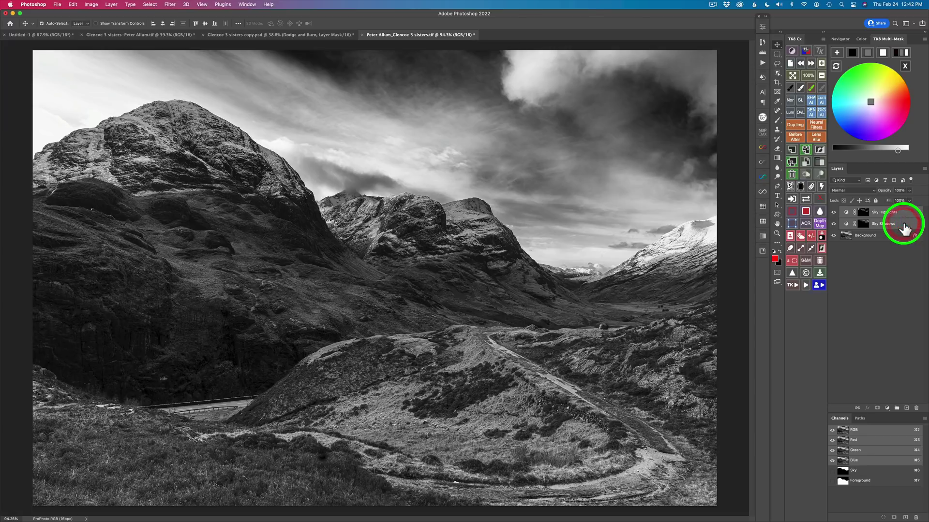
click(821, 164)
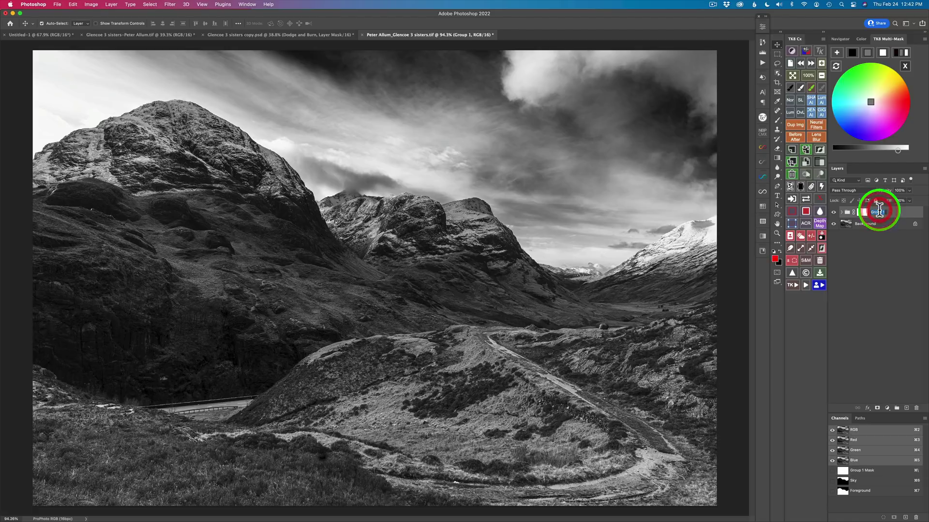
text(Sky )
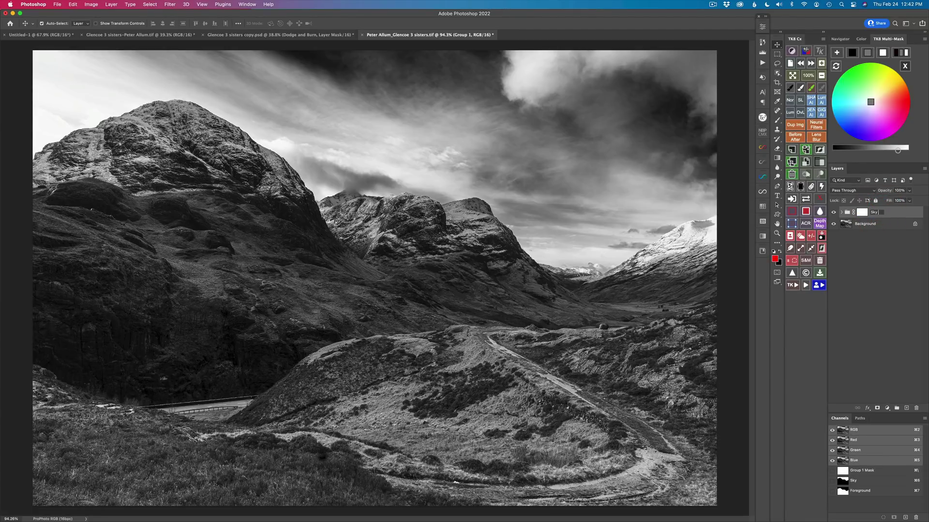
text(Contrast)
key(Return)
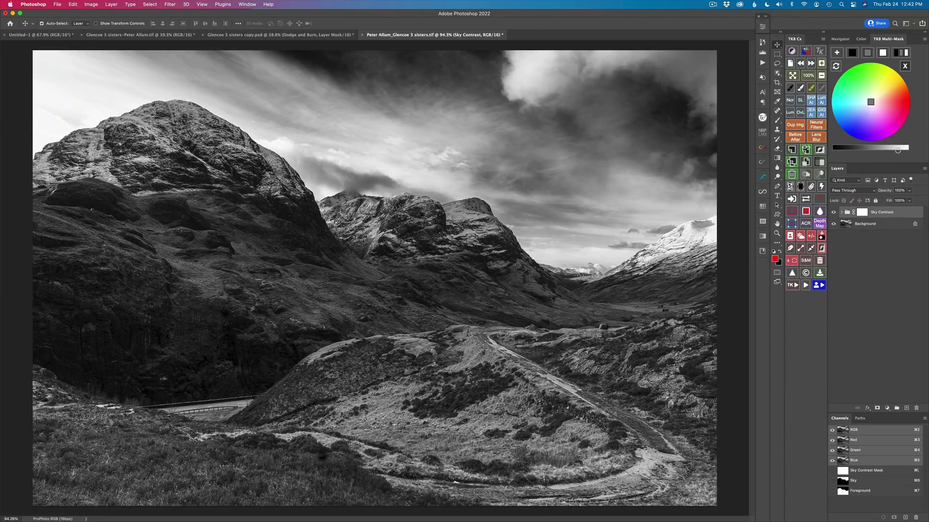
click(834, 212)
click(834, 213)
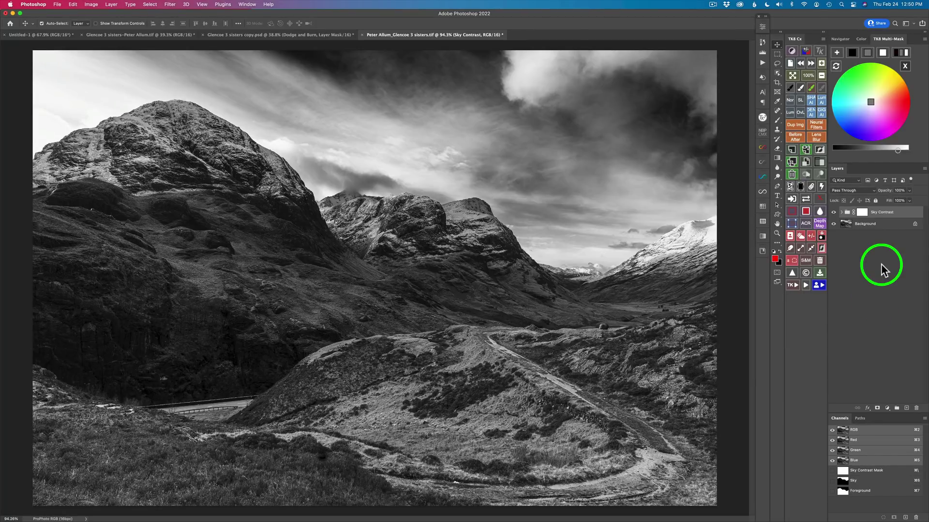
- Leave the color grading controls, load the saved Foreground channel as a mask and start an intersect (×) calculation with it
click(904, 67)
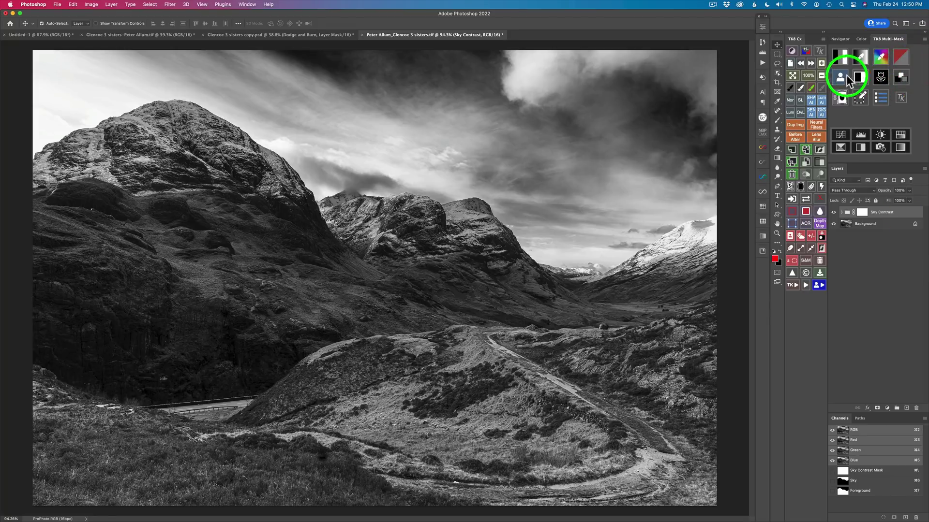
click(840, 74)
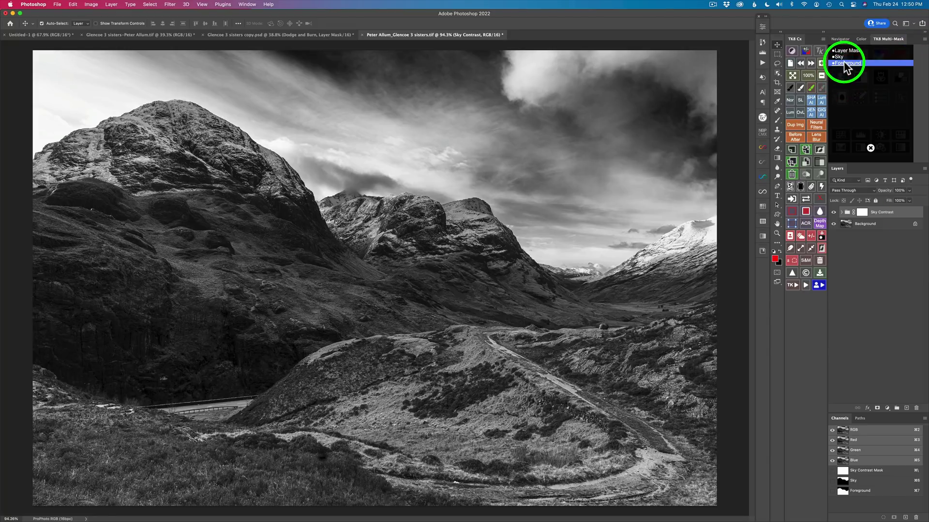
click(844, 63)
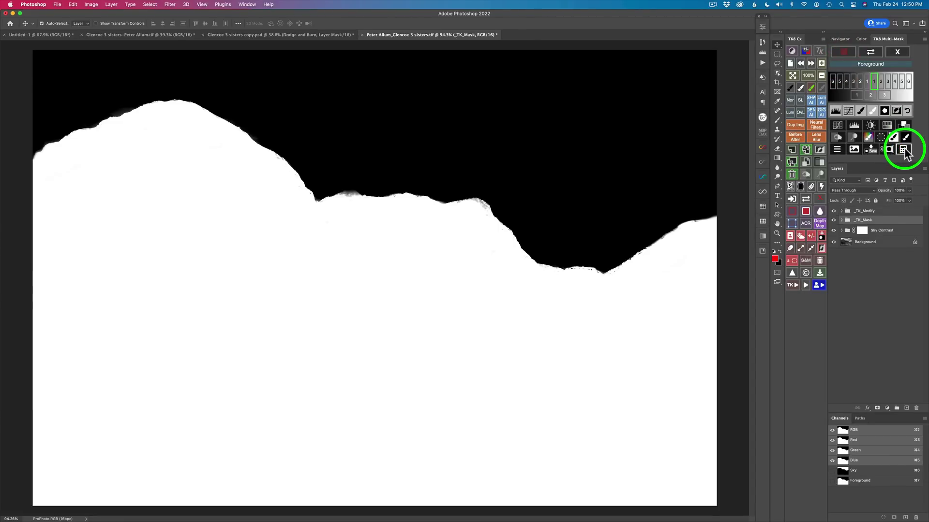
click(903, 150)
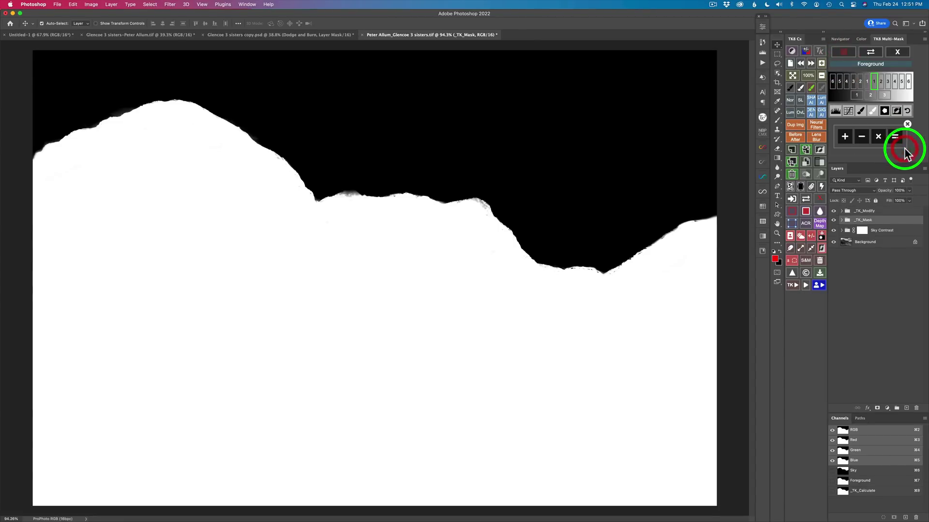
click(878, 137)
click(900, 51)
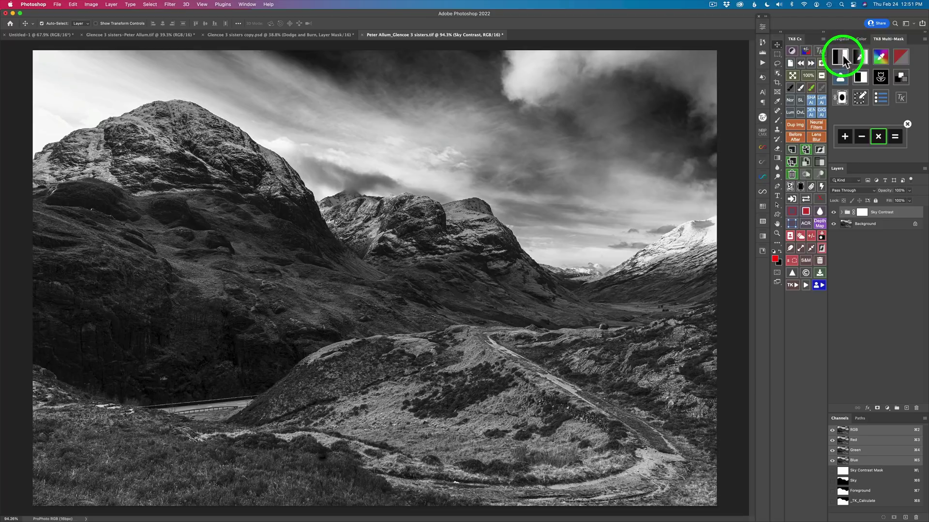
- Generate a luminosity mask, compare Darks 3 and 4, and calculate the intersection of Darks 4 with the foreground mask
click(843, 56)
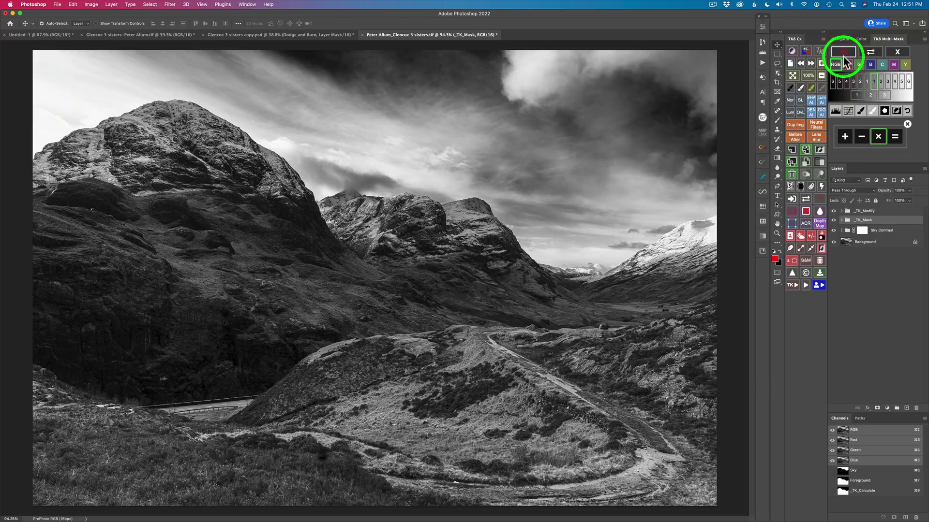
click(853, 82)
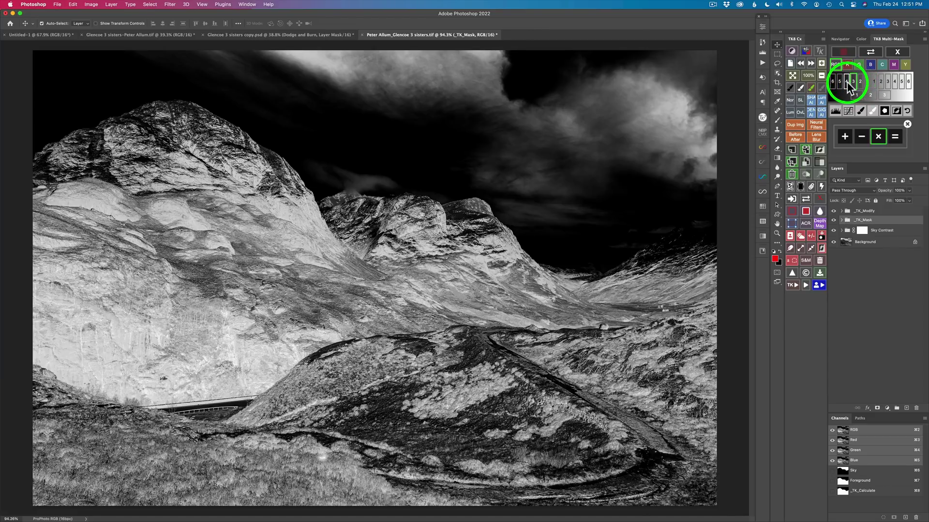
click(847, 83)
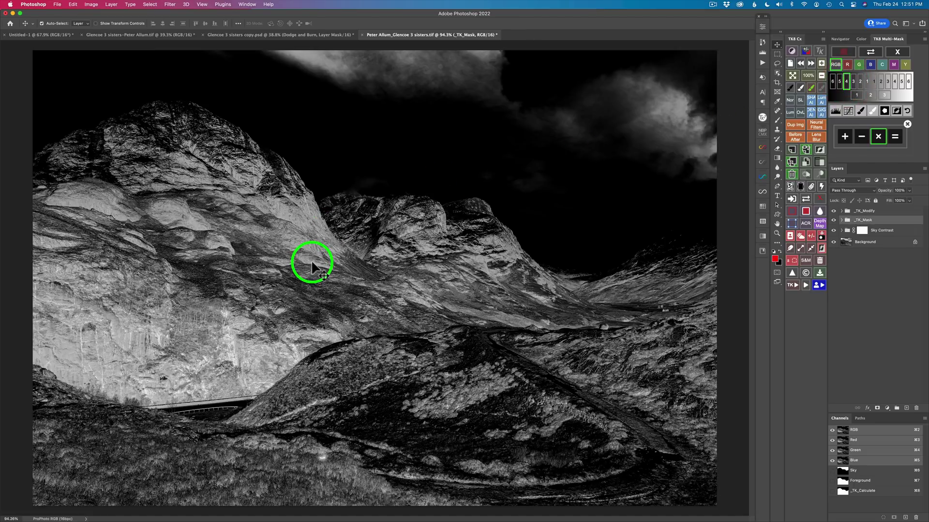
click(895, 137)
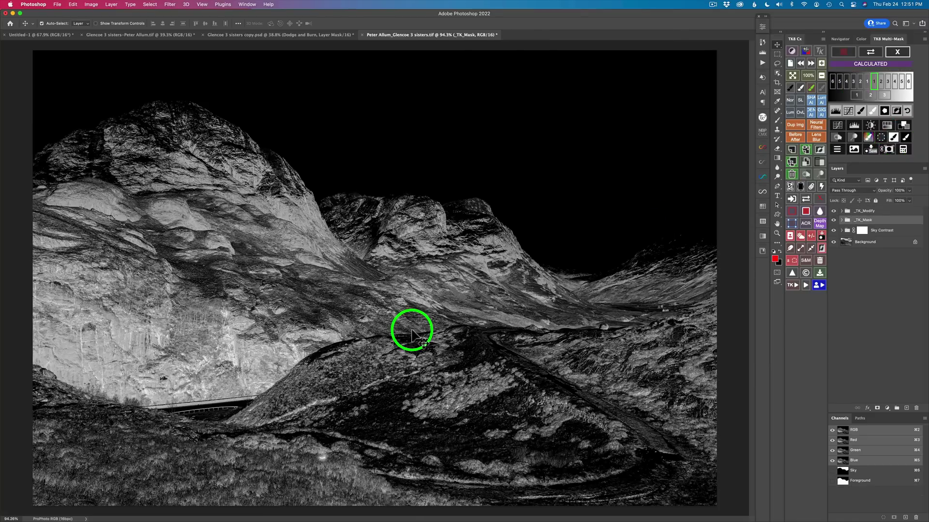
- Add a Color Grading layer through the calculated foreground mask and strongly lower the luminosity of its midtones
click(911, 125)
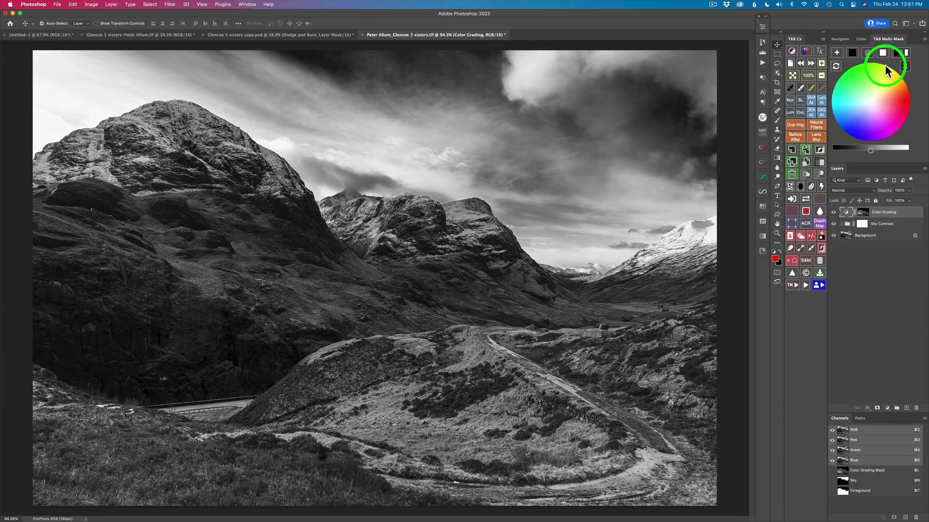
click(866, 52)
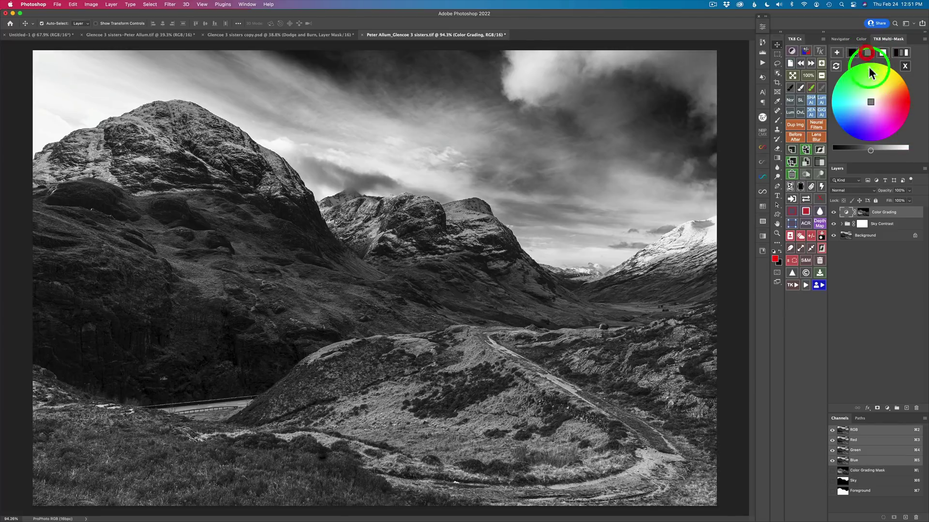
drag(869, 151, 845, 152)
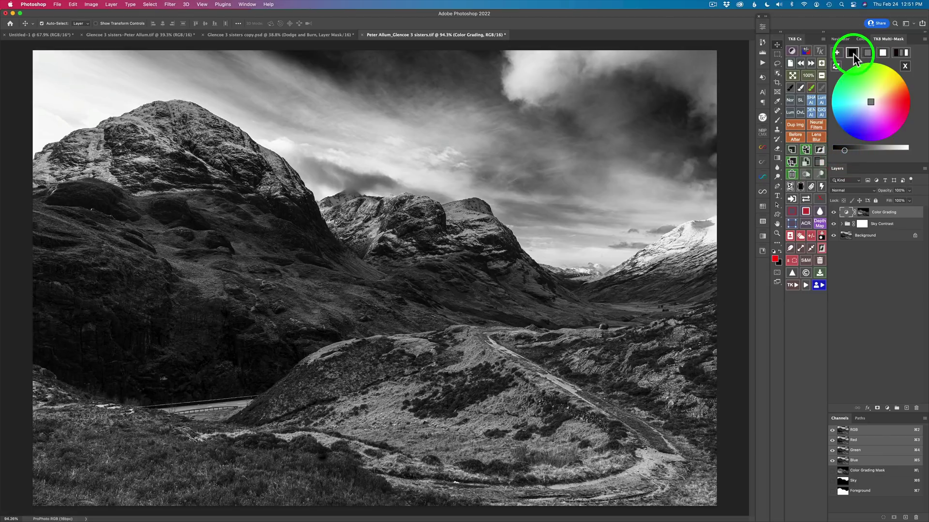
- Try slightly lowering the shadows' luminosity, reset it, and compare the foreground with and without the Color Grading layer
click(852, 52)
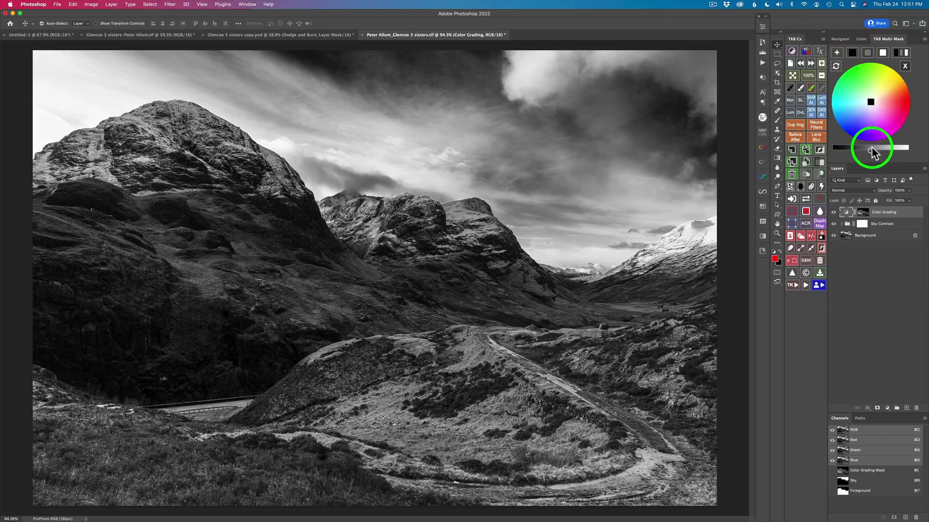
mouse_move(870, 151)
mouse_down()
mouse_move(847, 148)
mouse_move(854, 150)
mouse_up()
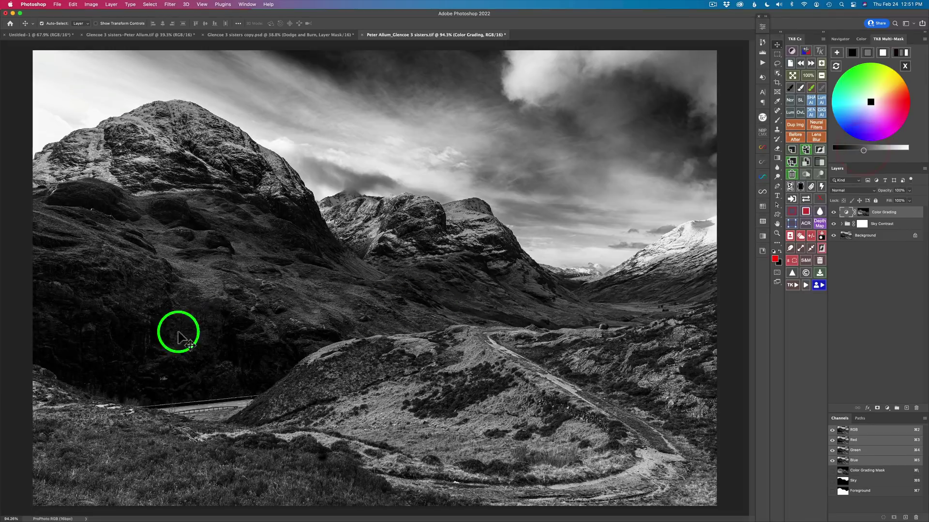
click(853, 54)
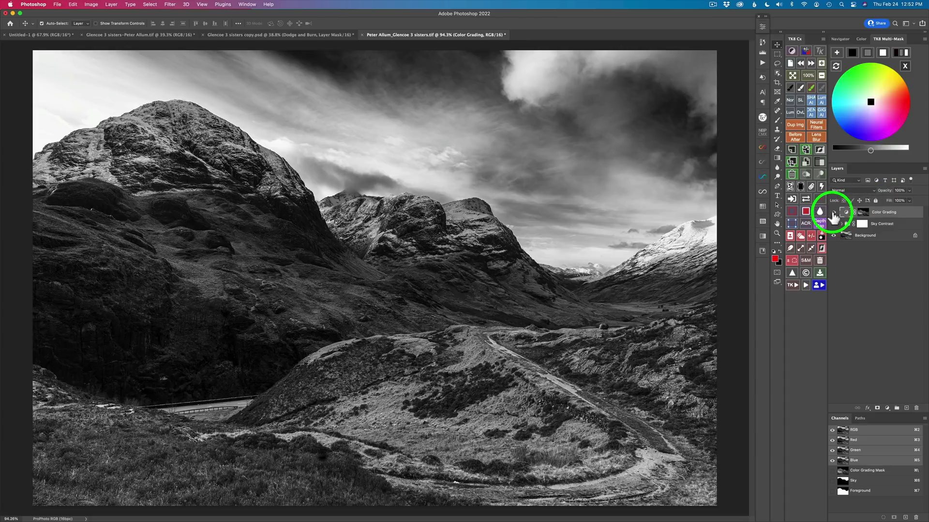
click(833, 212)
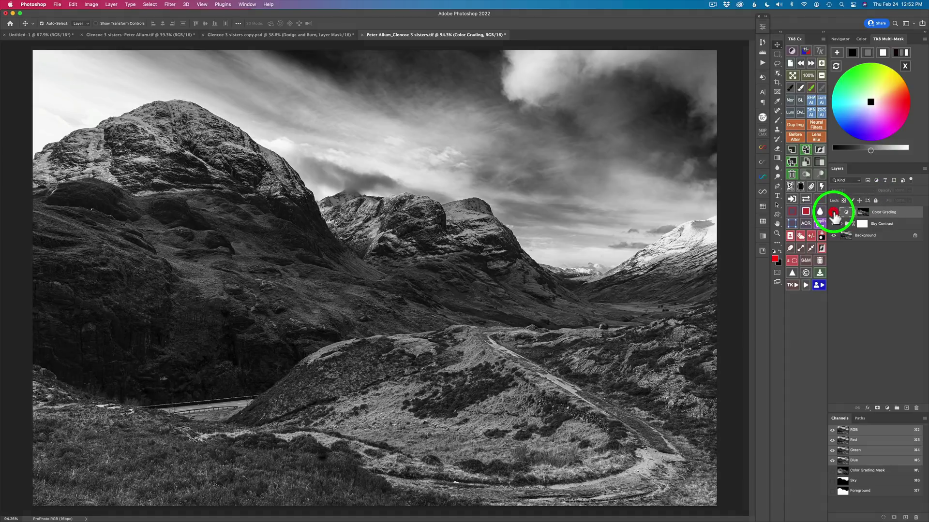
click(832, 213)
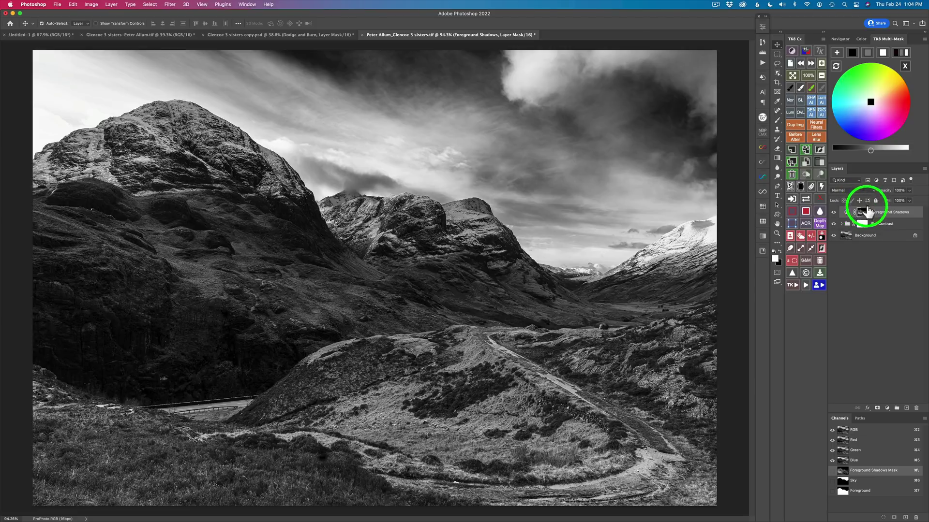
- Leave the color grading controls of the Foreground Shadows layer and load the saved Foreground channel as a mask again
click(904, 66)
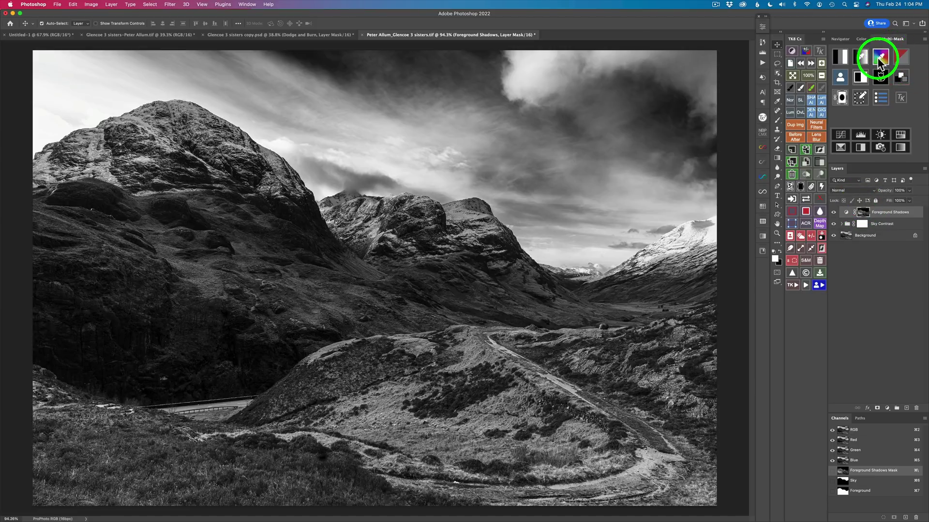
click(844, 77)
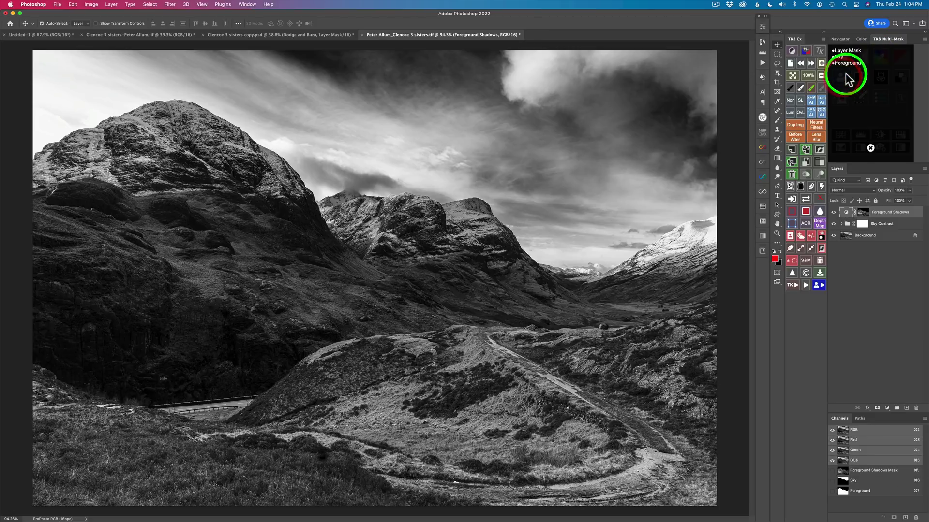
click(846, 63)
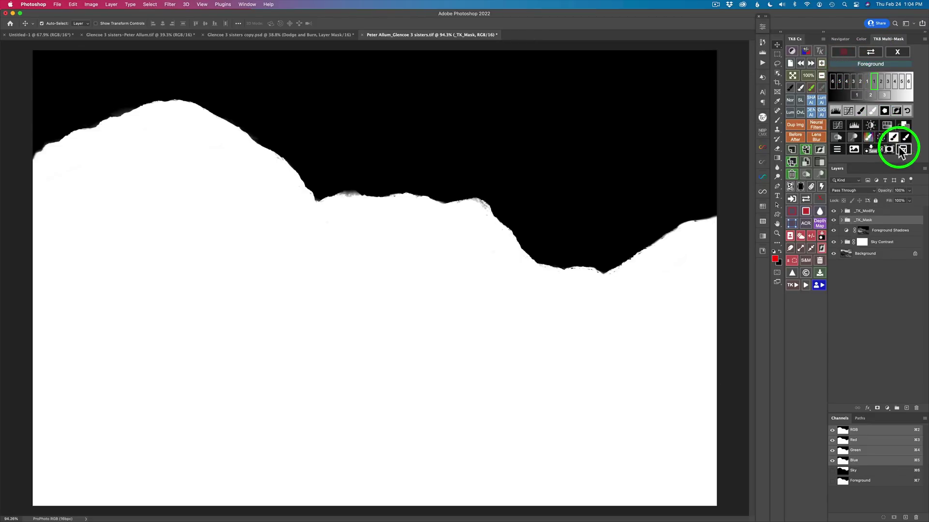
- Start an intersection calculation with the foreground mask and generate a Lights 2 luminosity mask as the second mask
click(903, 150)
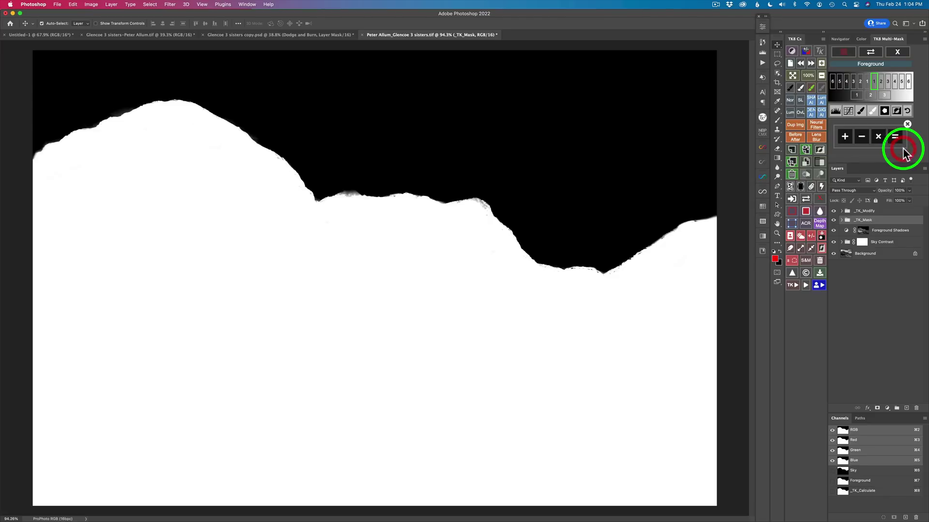
click(879, 137)
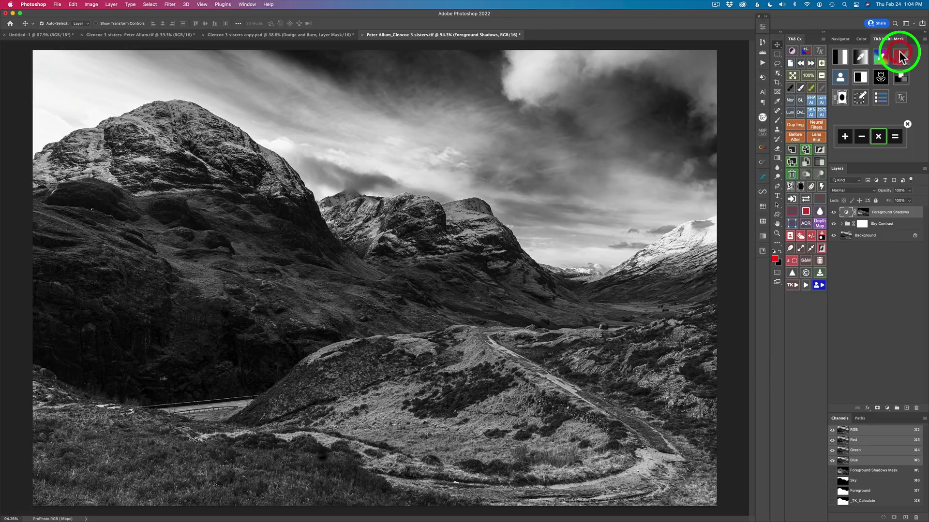
click(901, 56)
click(842, 58)
click(881, 83)
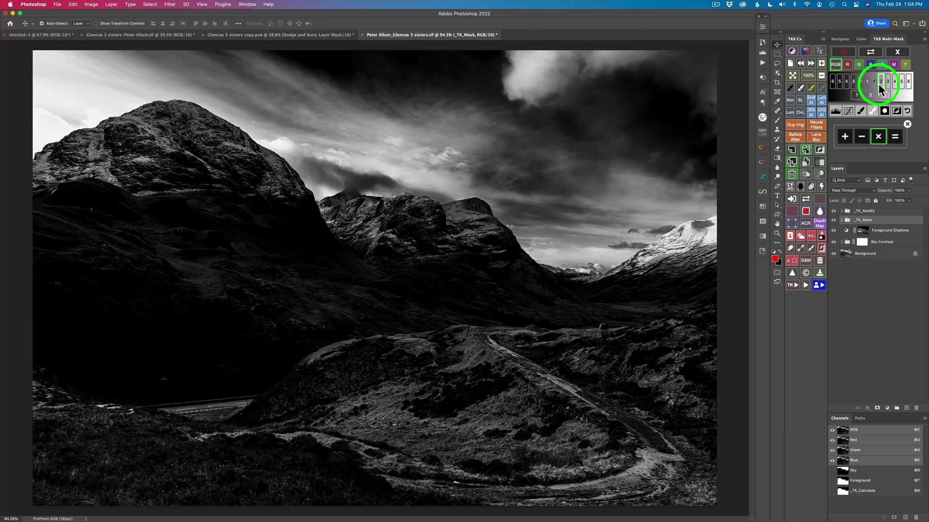
- Brighten the Lights 2 mask with Levels at midtone 1.18 and white input 112, and calculate its intersection with the foreground mask
click(834, 112)
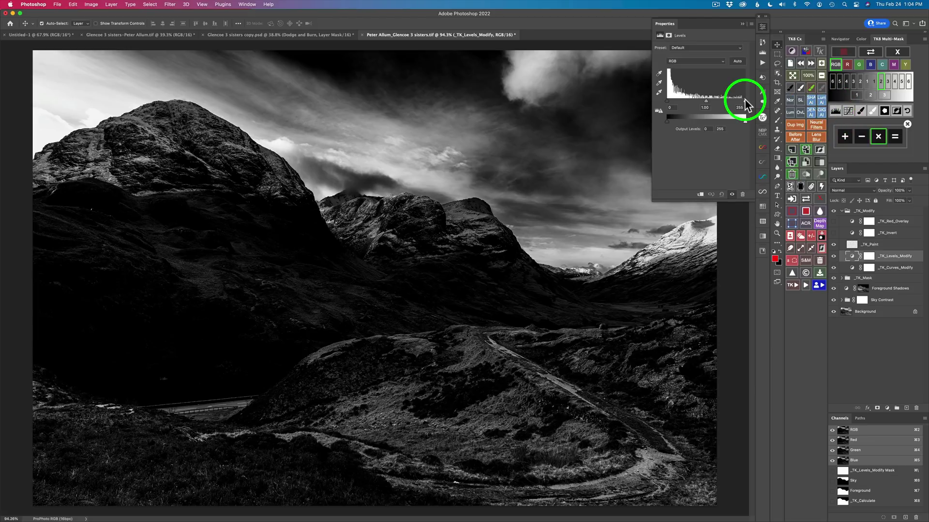
drag(745, 100, 716, 100)
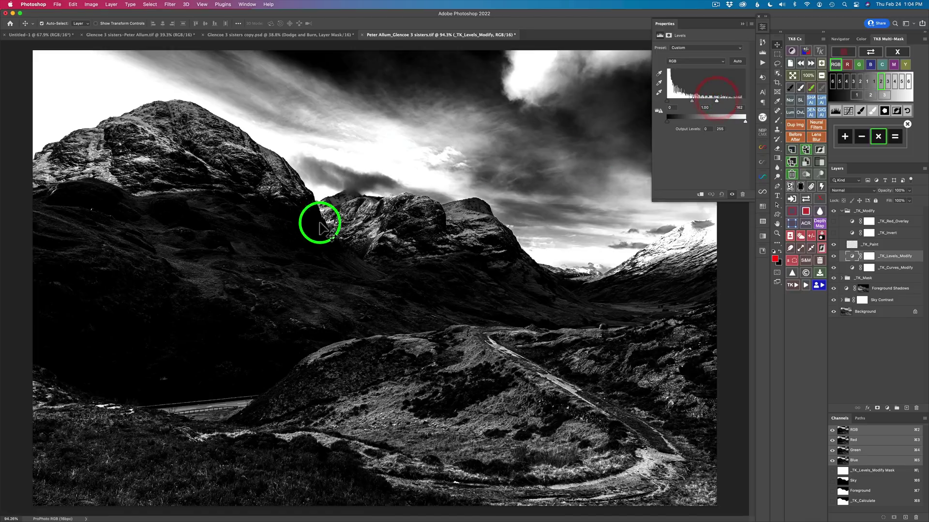
drag(716, 100, 700, 100)
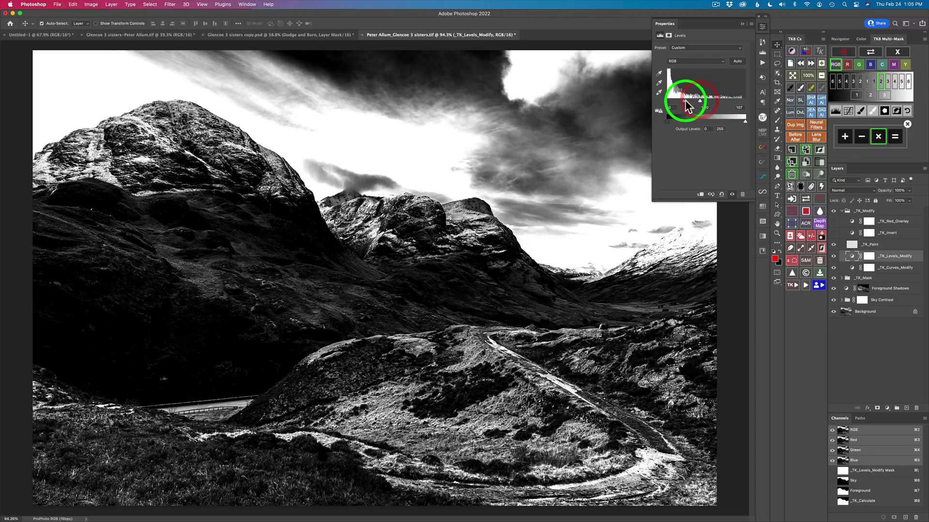
drag(684, 106, 681, 104)
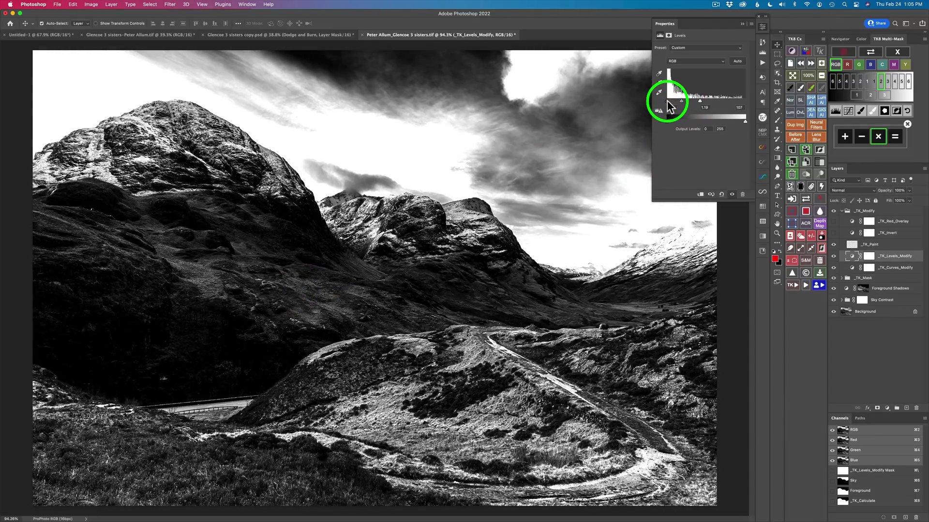
drag(667, 101, 658, 101)
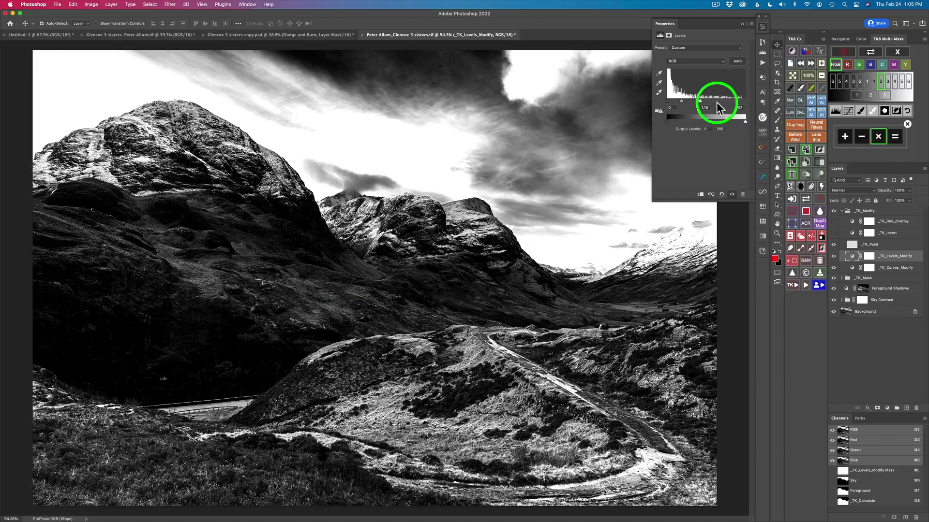
drag(700, 100, 700, 100)
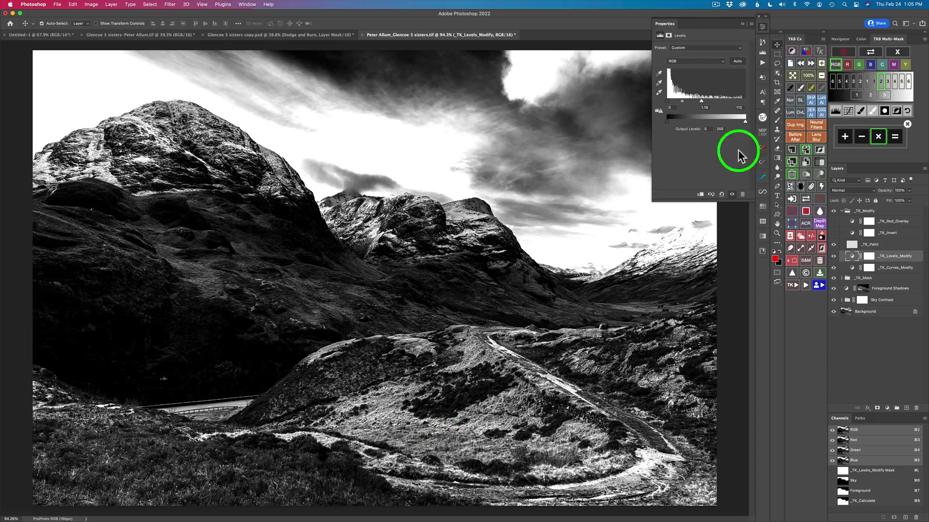
click(764, 27)
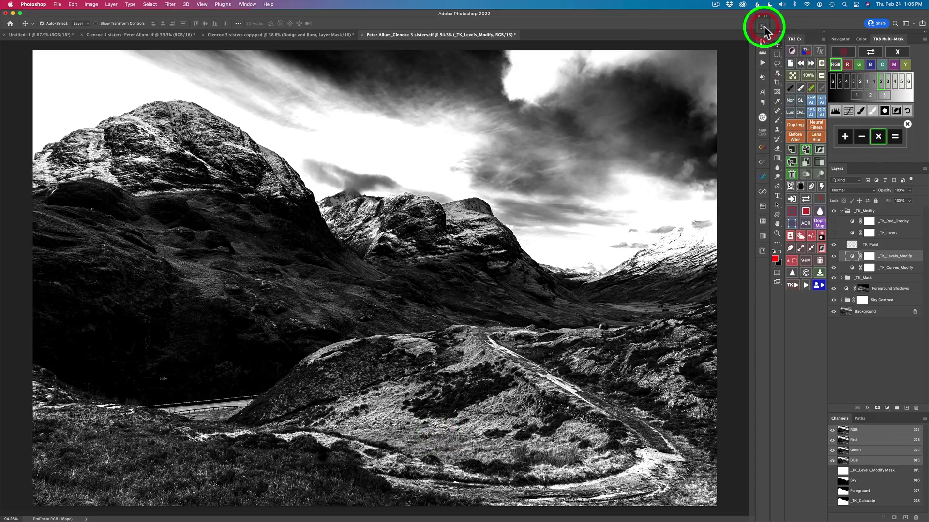
click(894, 137)
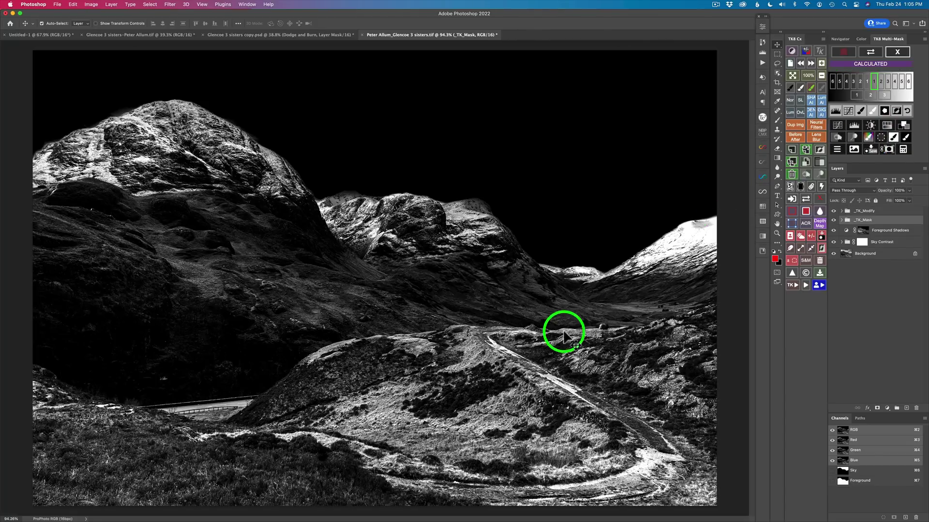
- Add a Color Grading layer named Foreground Highlights through the calculated mask and strongly raise the luminosity of its midtones
click(904, 126)
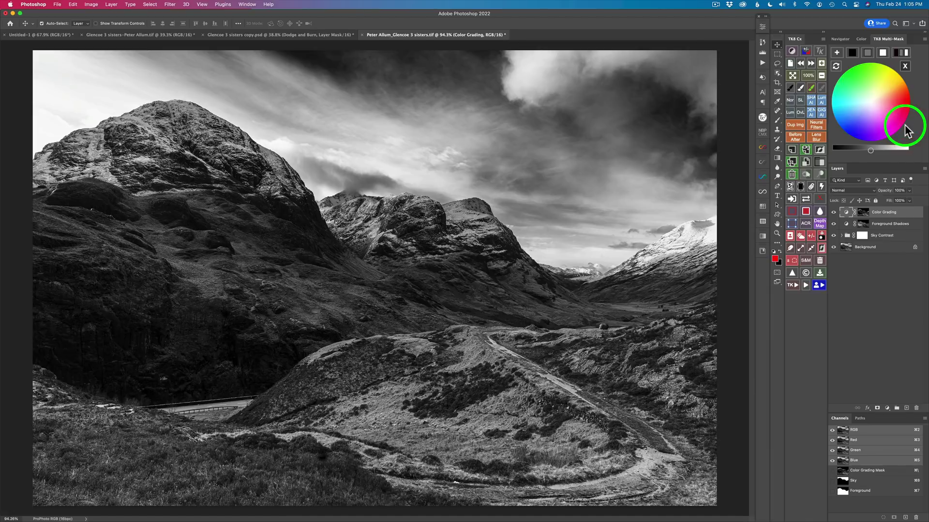
click(867, 51)
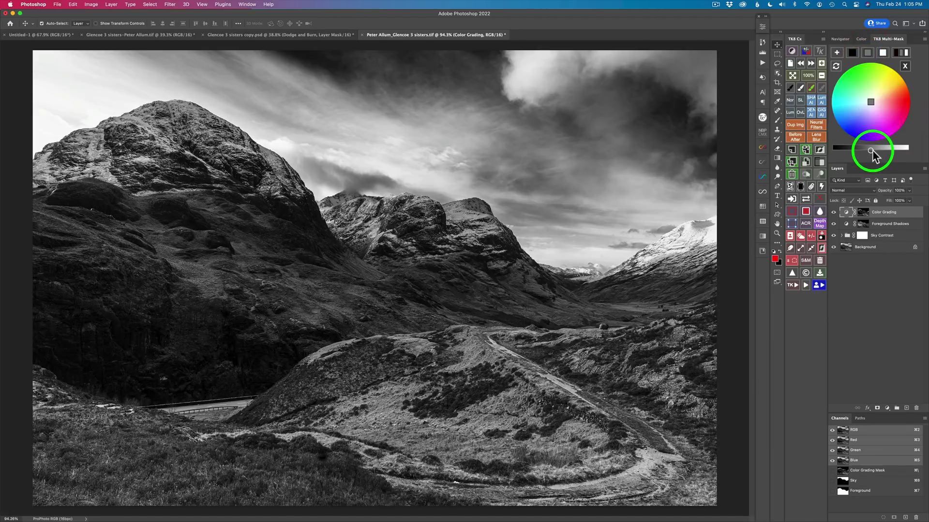
drag(872, 150, 895, 151)
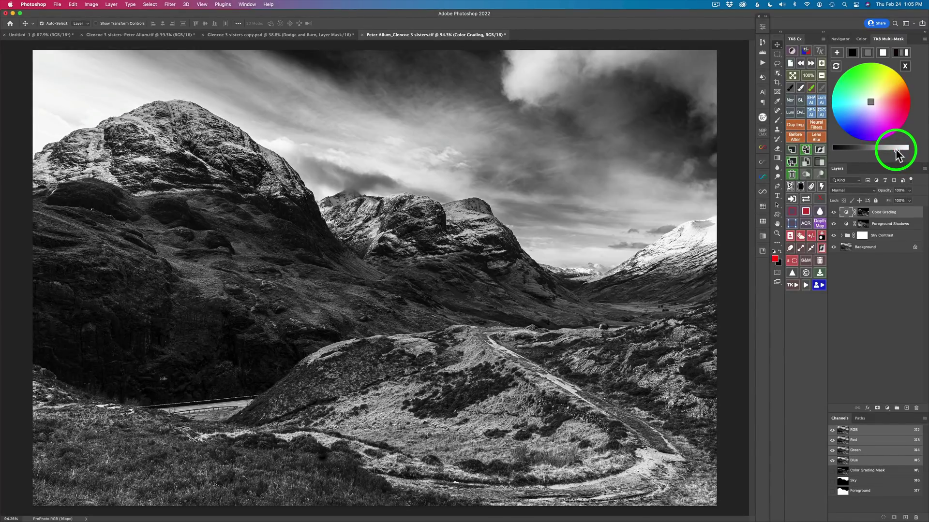
click(887, 219)
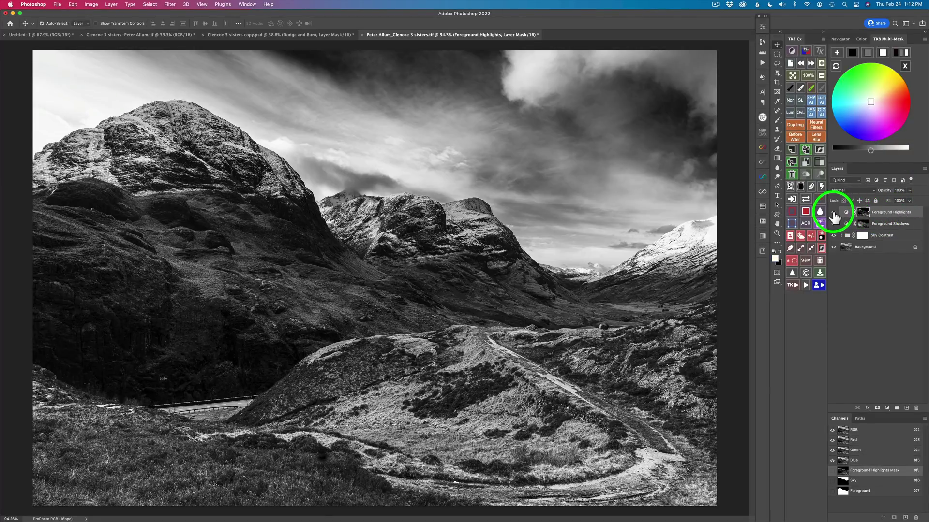
- Compare the image with and without the Foreground Highlights layer and view the layer's mask on its own
click(833, 213)
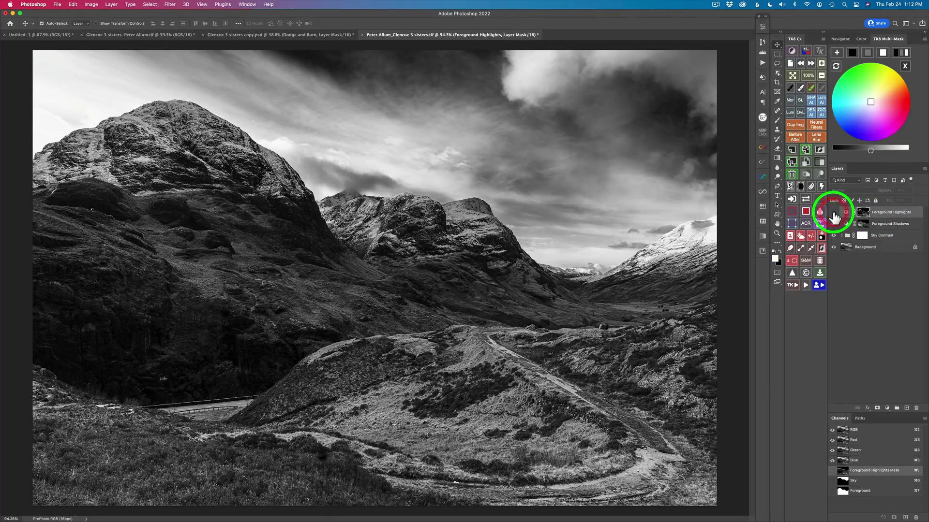
click(833, 213)
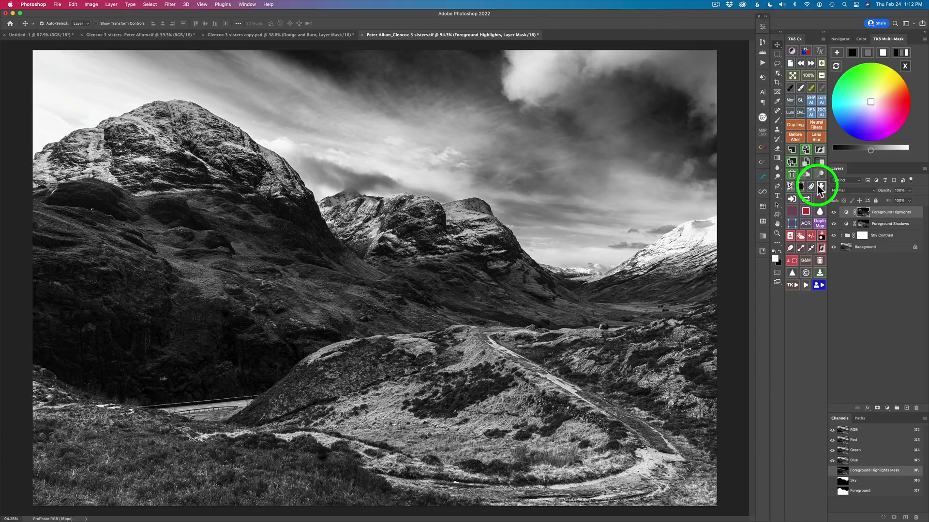
click(806, 199)
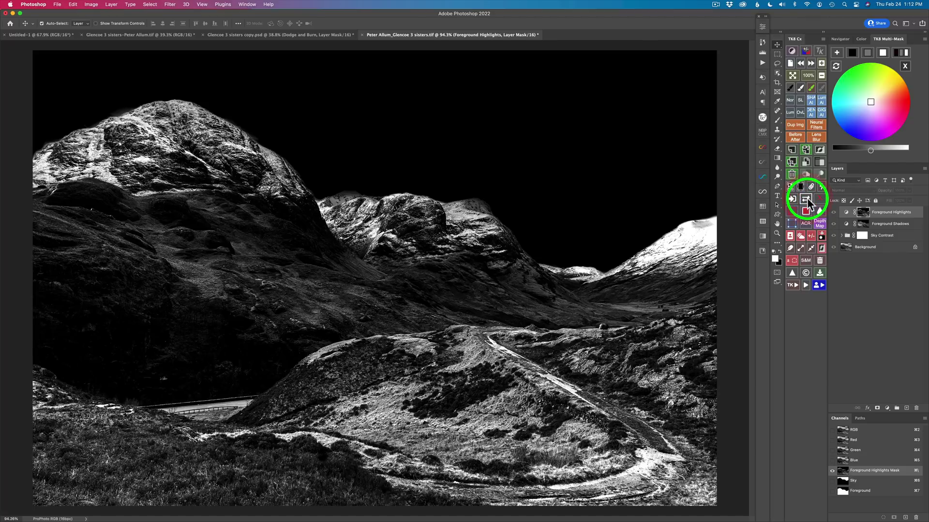
click(807, 200)
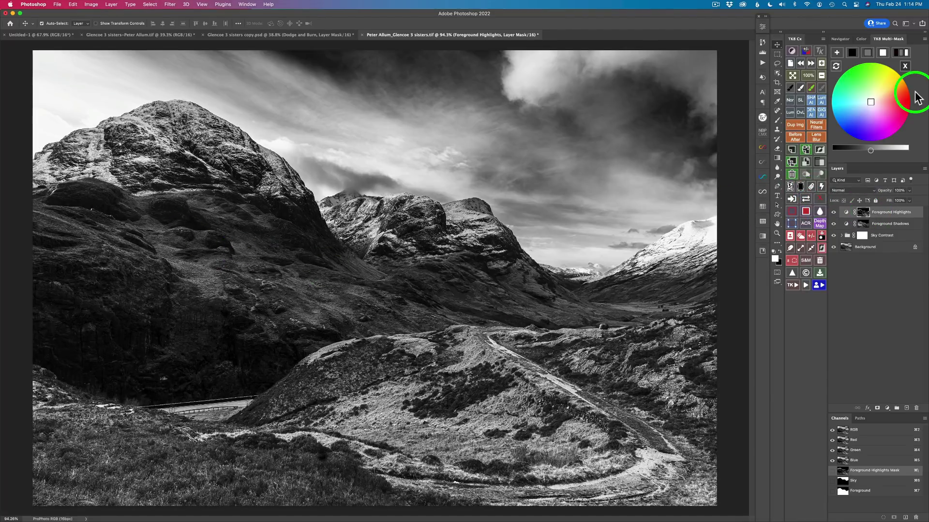
- Load the saved Foreground channel as a mask and calculate its intersection with a Midtones 2 luminosity mask
click(905, 66)
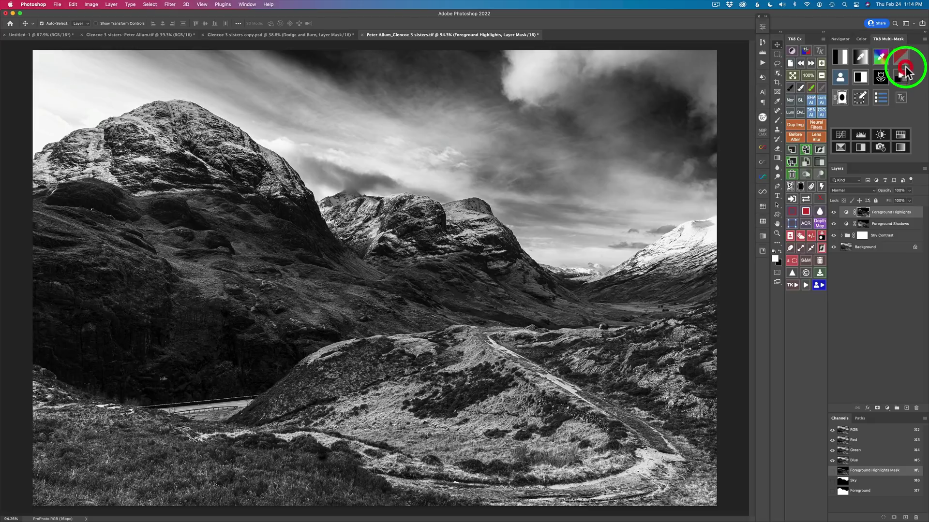
click(841, 80)
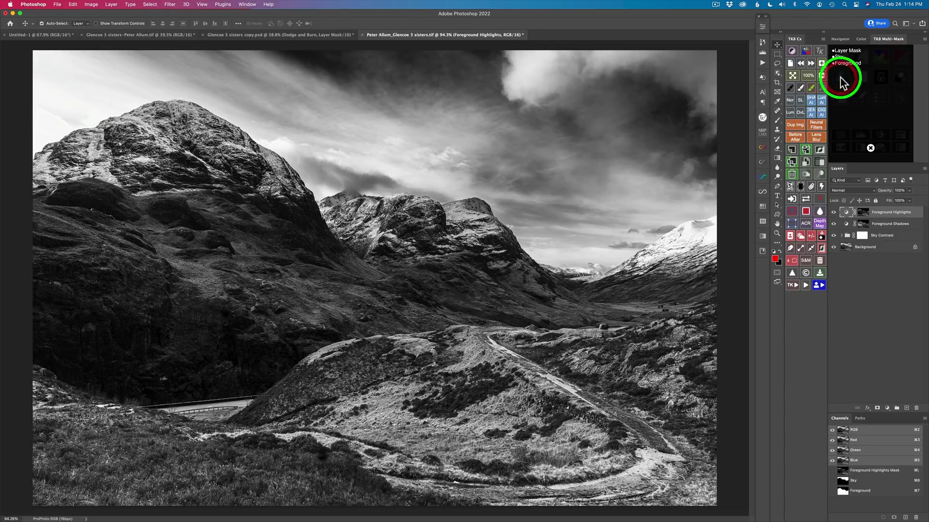
click(844, 63)
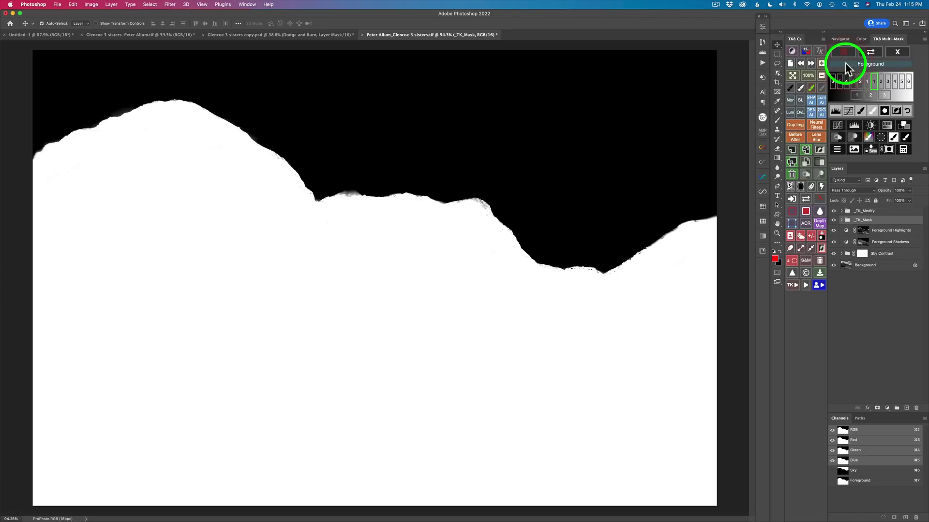
click(905, 150)
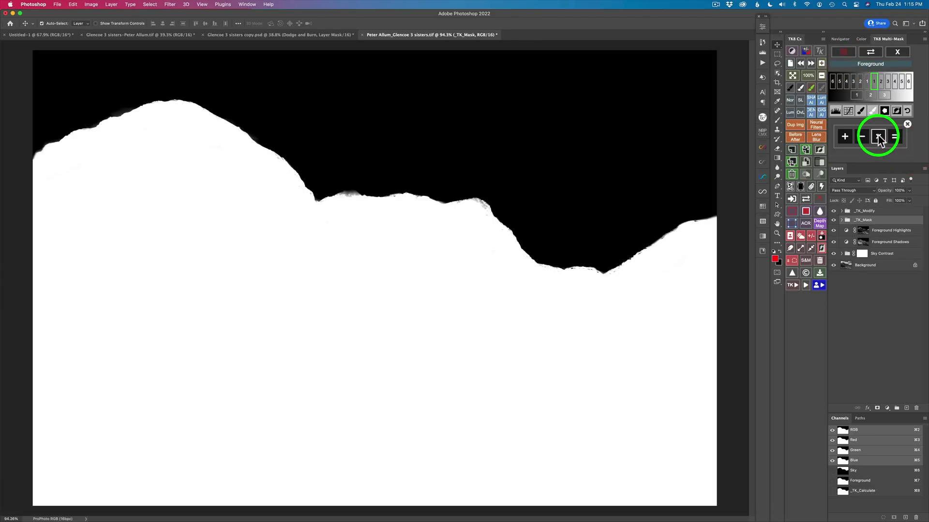
click(898, 52)
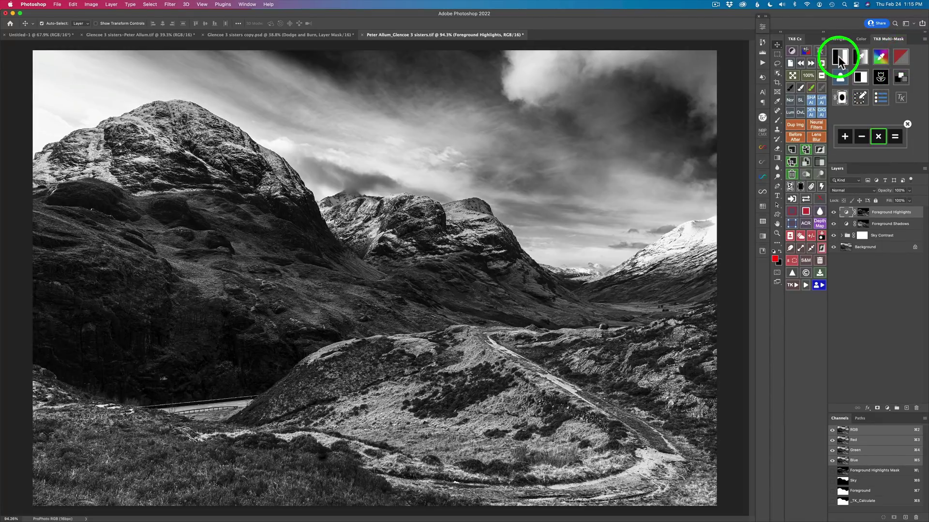
click(839, 57)
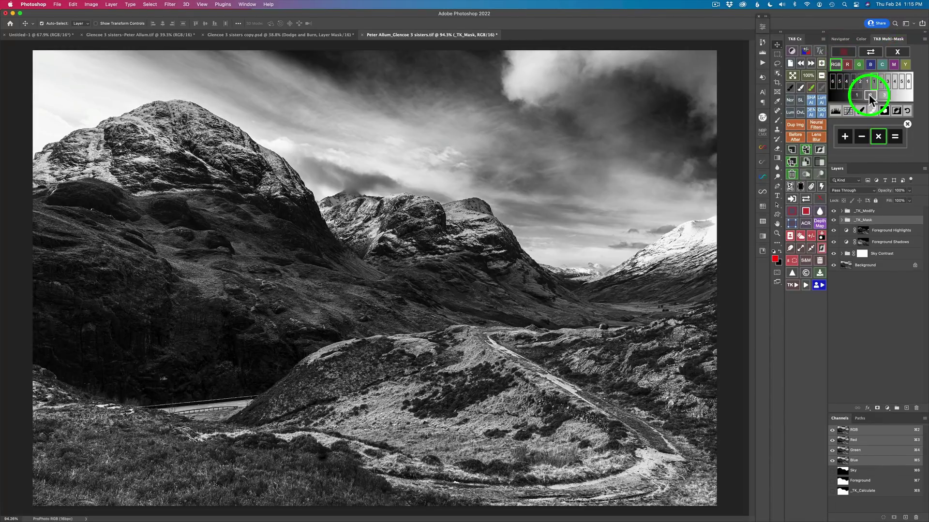
click(870, 96)
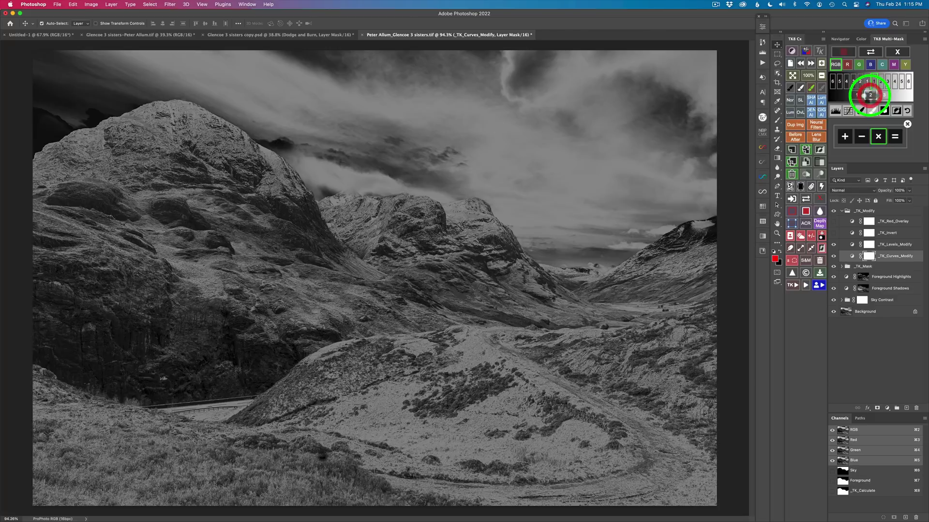
click(894, 140)
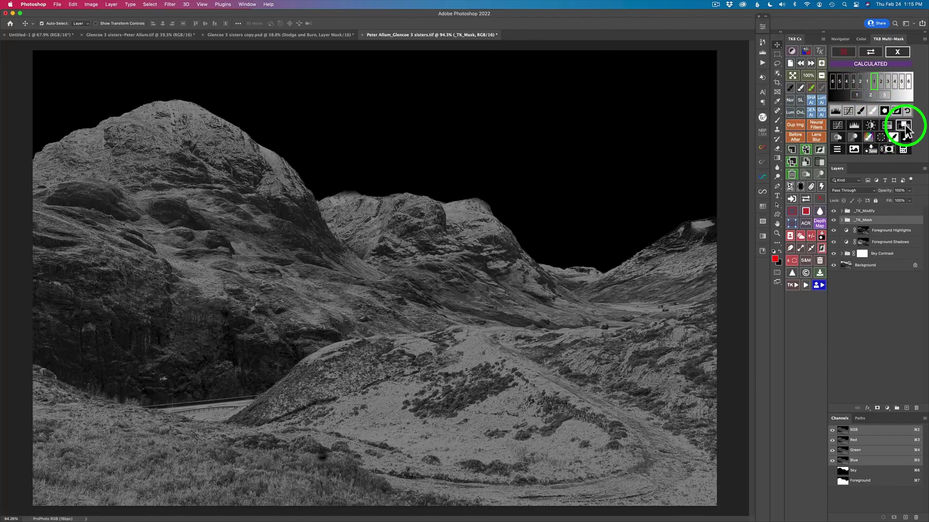
- Add a Color Grading layer named Foreground Midtones through the calculated mask and moderately raise the luminosity of its midtones
click(904, 125)
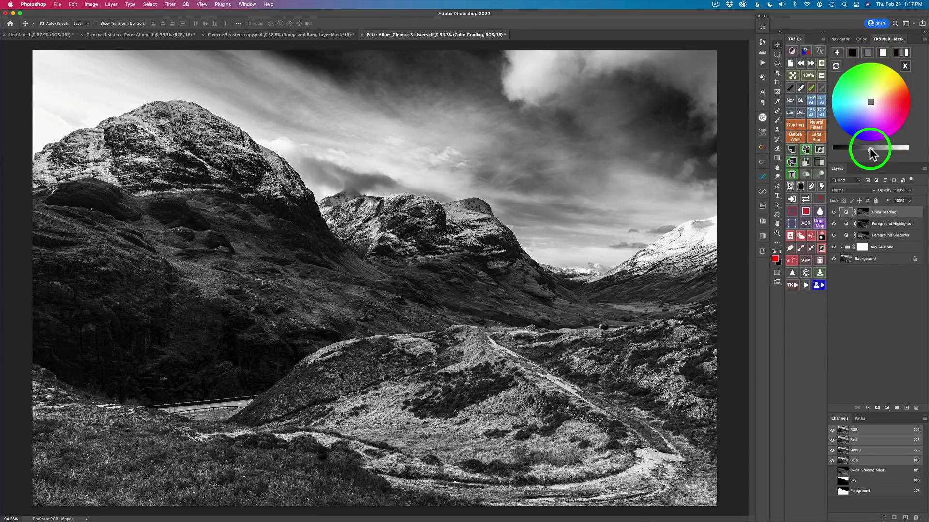
drag(871, 154, 889, 153)
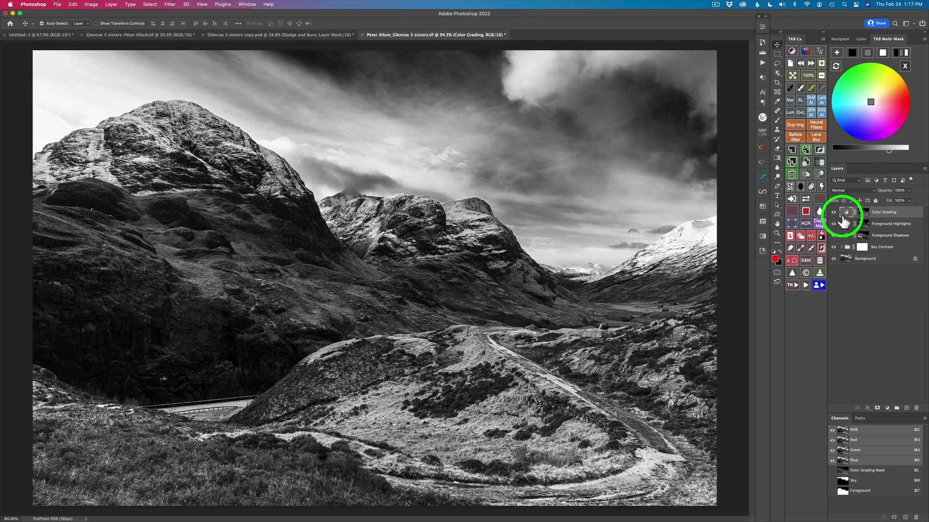
click(833, 213)
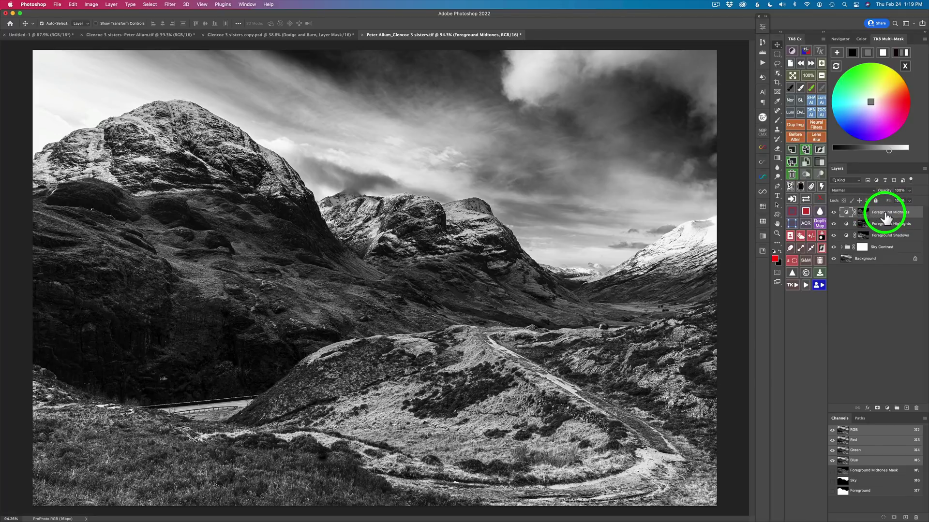
- Group the three foreground layers into a masked group named Foreground Contrast and compare the image with and without the group
shift+click(901, 240)
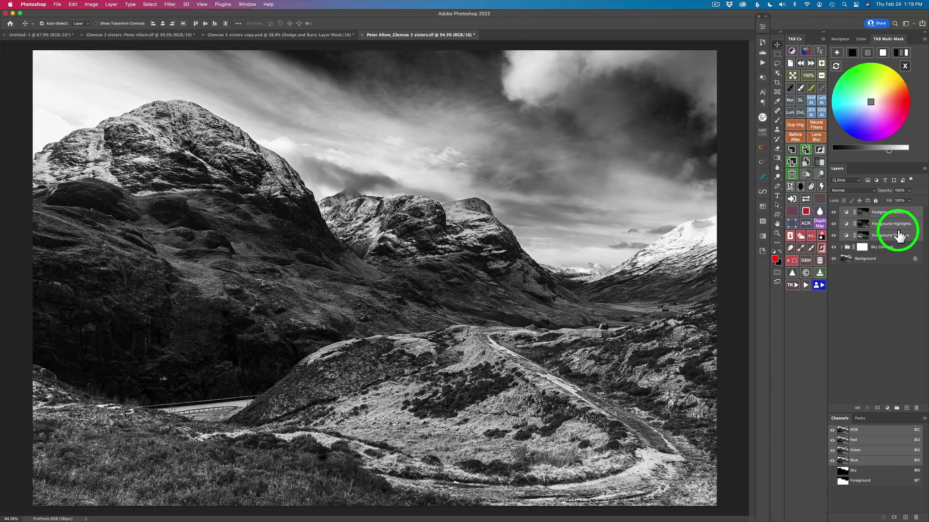
click(821, 164)
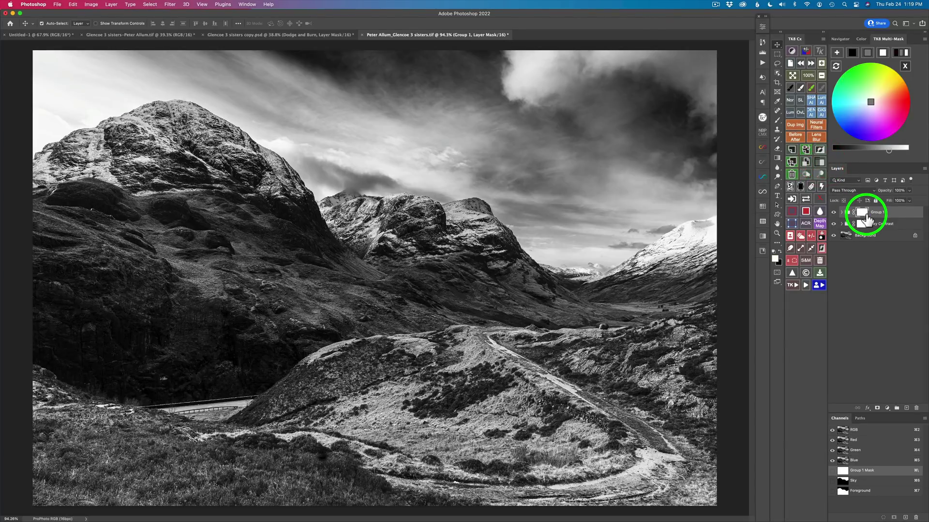
click(882, 213)
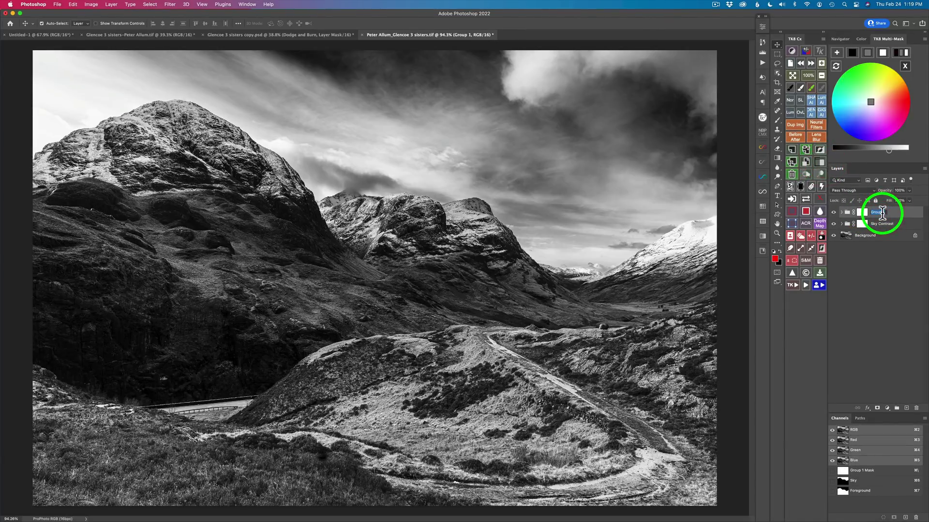
text(Foreground Contrast)
click(833, 212)
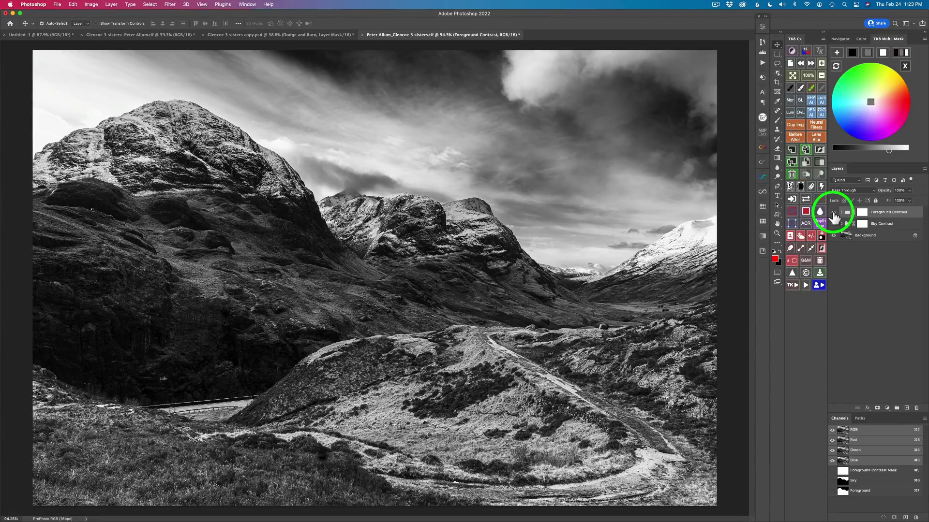
click(833, 213)
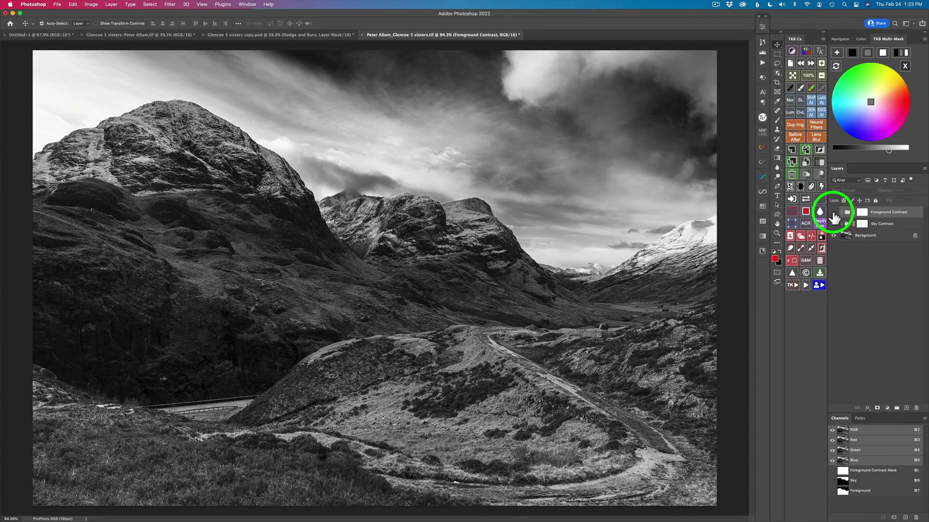
- Turn the Foreground Contrast group back on and look over the three layers inside it
click(832, 213)
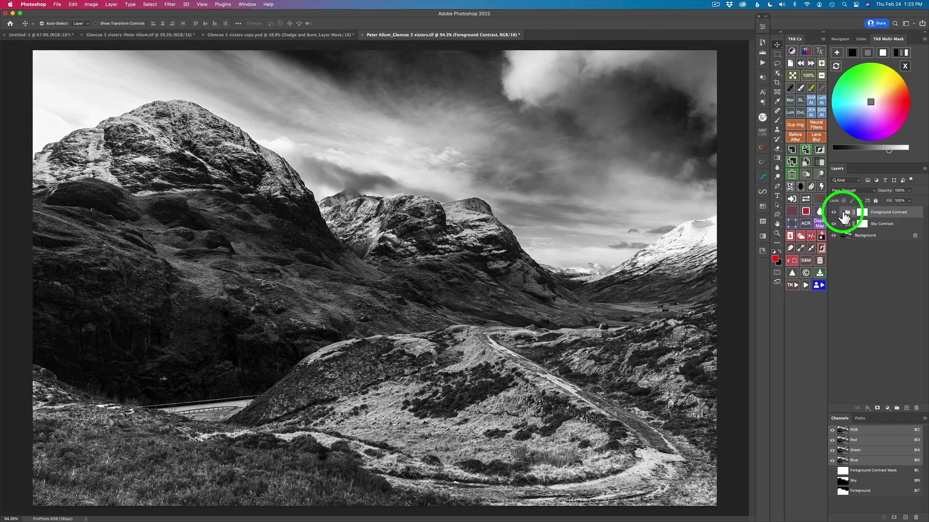
click(841, 213)
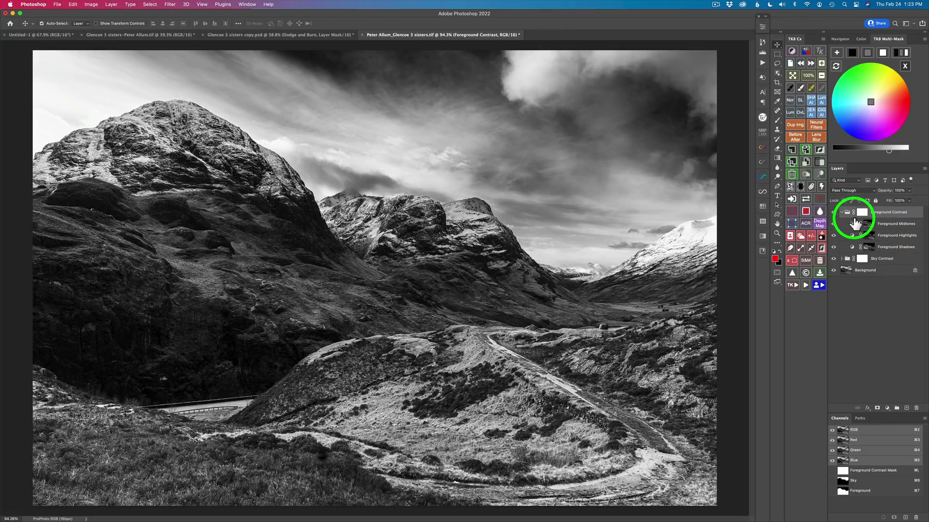
click(841, 212)
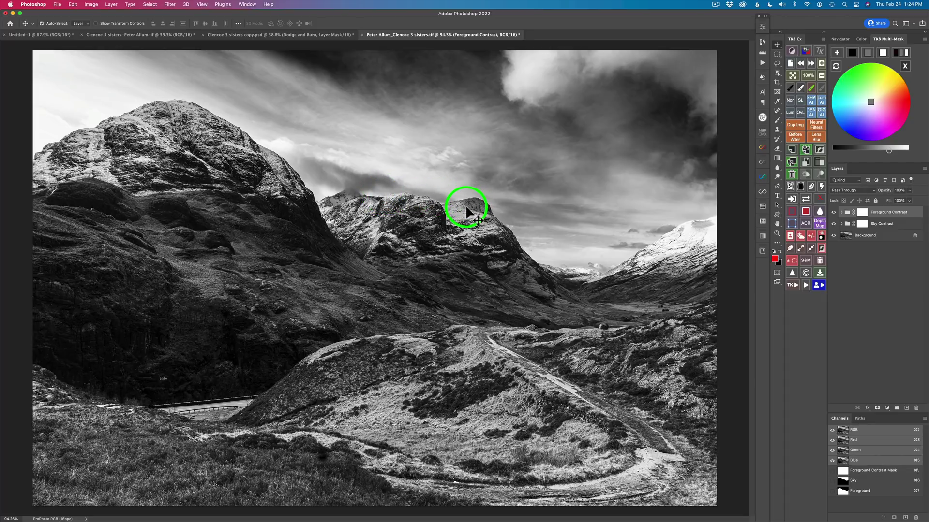
- Paint black on the Foreground Contrast group's mask along the central mountain ridgeline, using a small brush at 100% opacity
scroll(467, 211, up, 6)
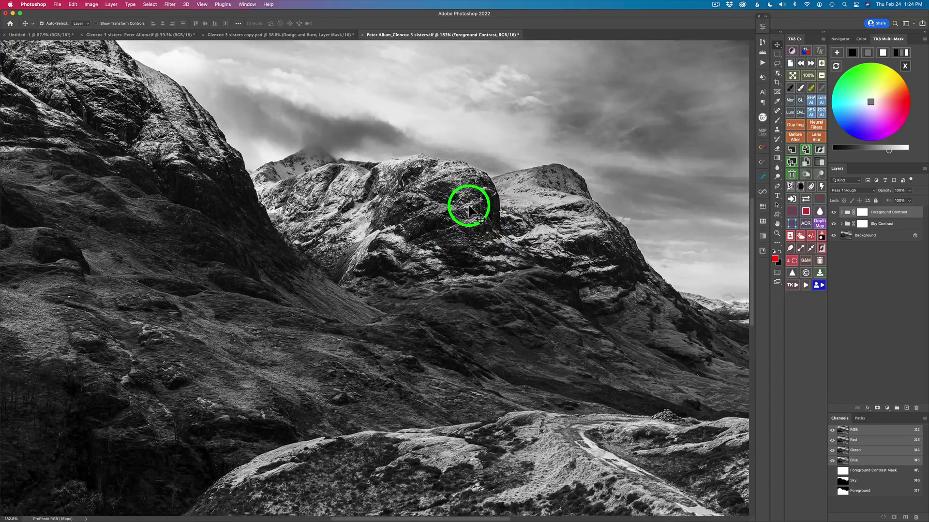
scroll(468, 209, up, 2)
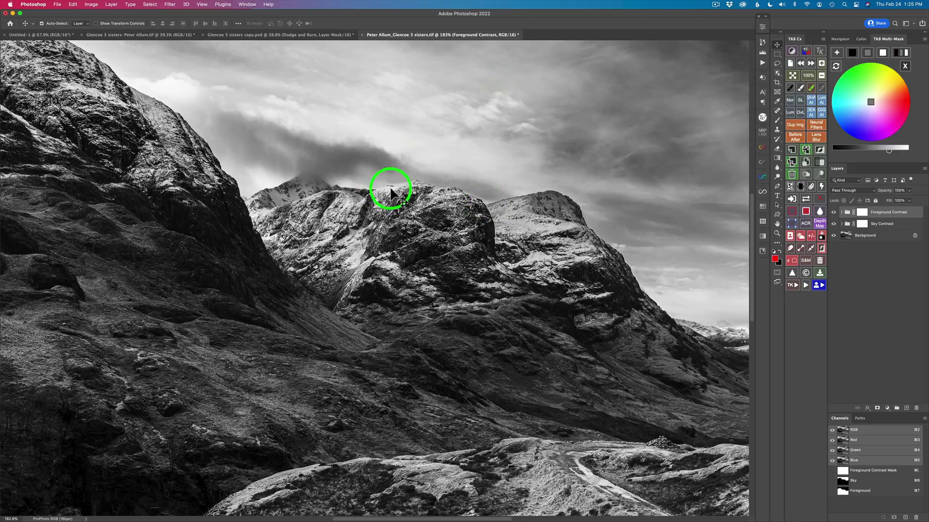
click(862, 215)
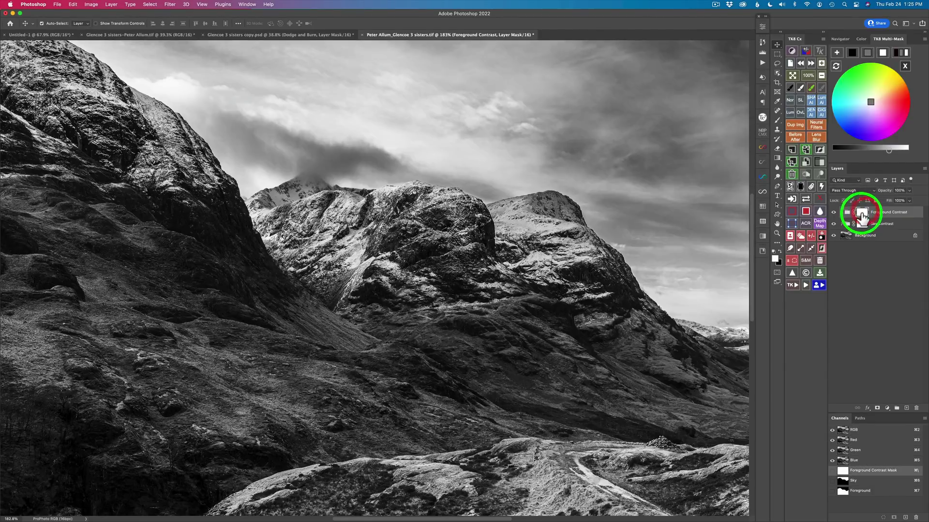
click(789, 88)
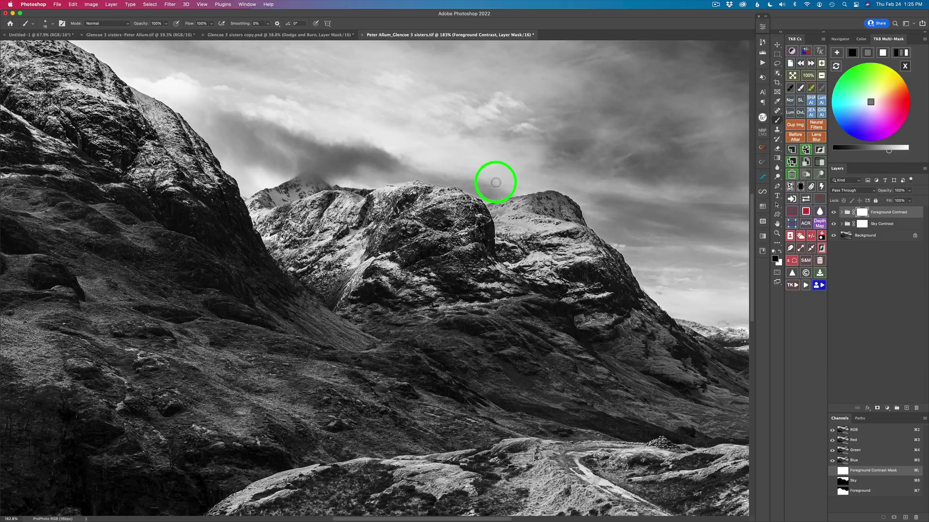
drag(495, 183, 486, 199)
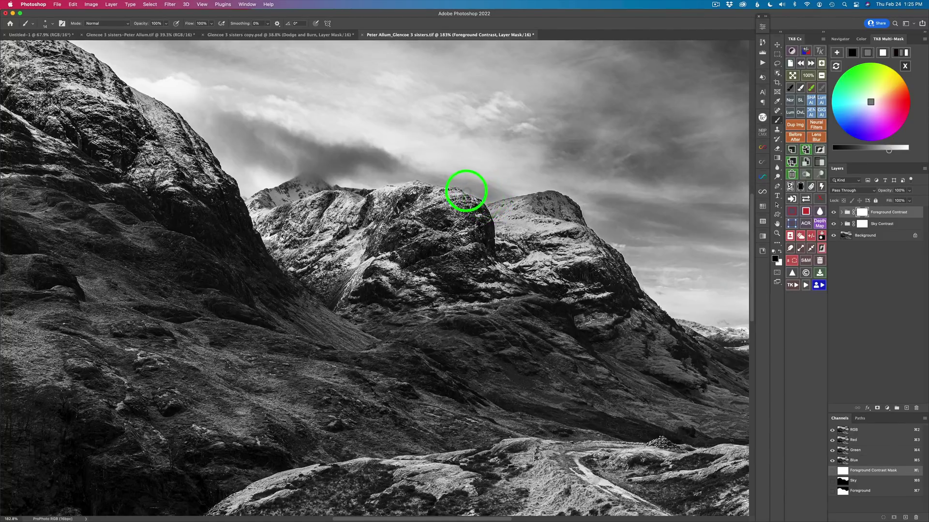
click(486, 198)
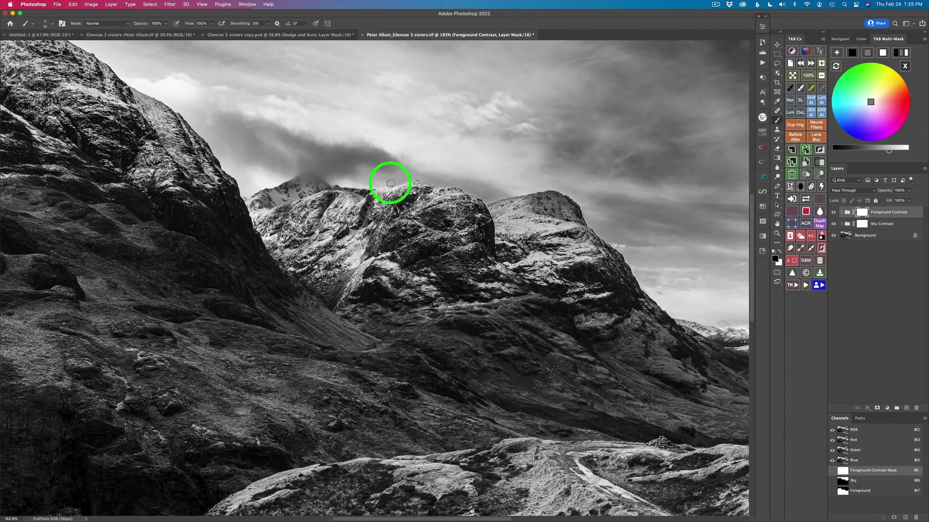
click(385, 172)
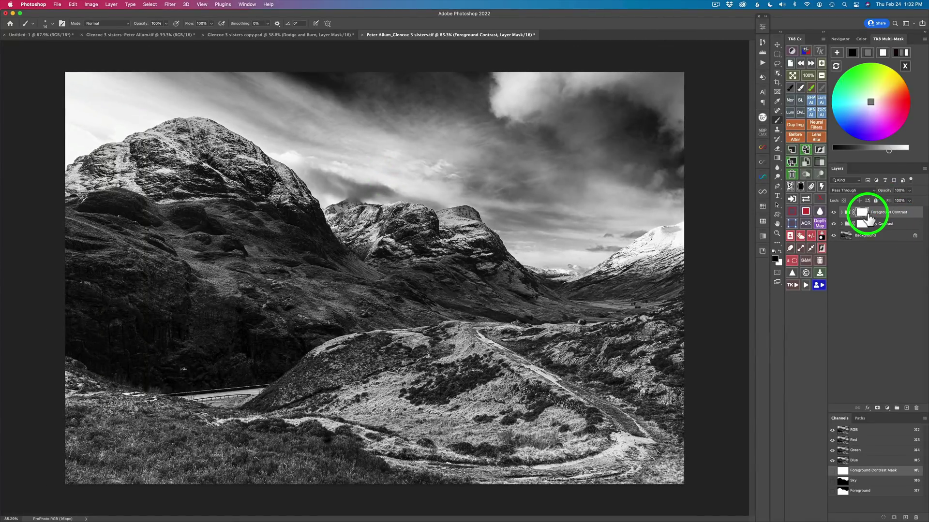
- Combine the Foreground and Sky Contrast groups into a masked group named Sky and FG increase Contrast and compare the image with and without it
click(903, 229)
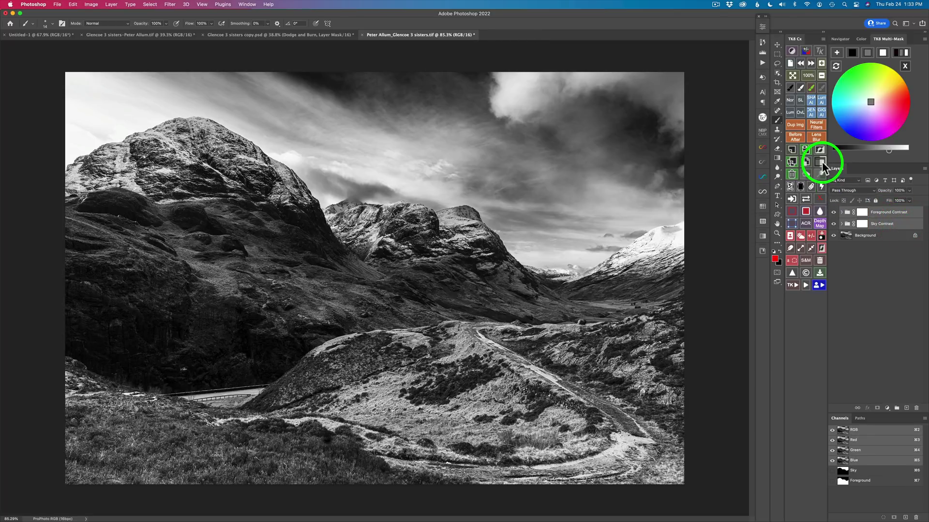
click(822, 163)
double_click(881, 212)
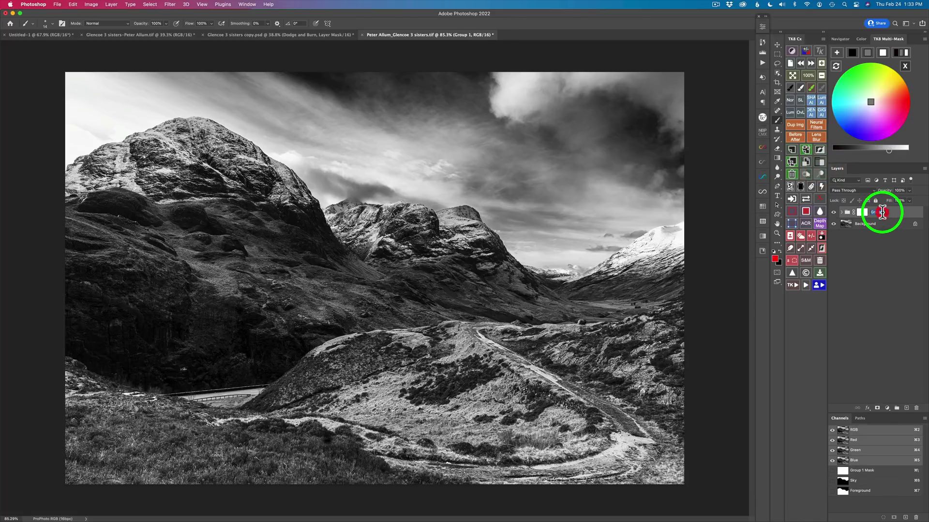
text(Sky and FG)
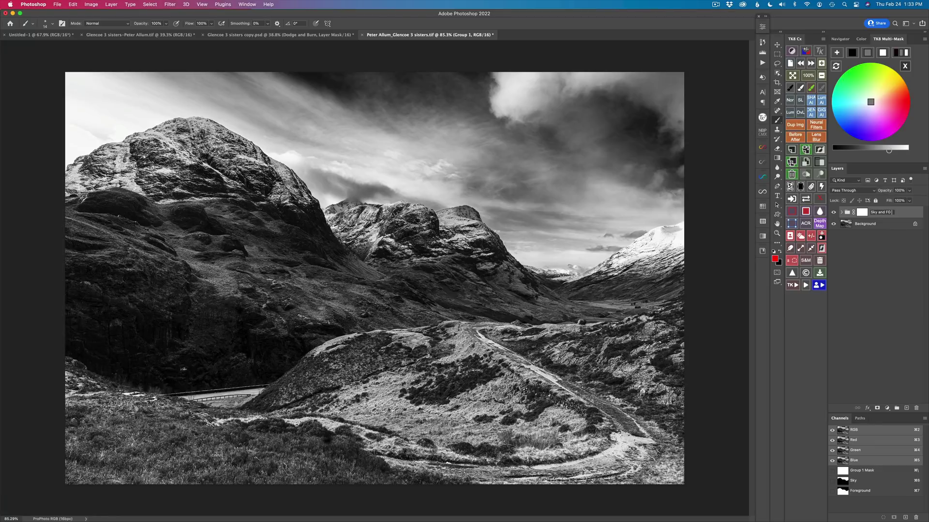
text( increase Contrast)
click(879, 284)
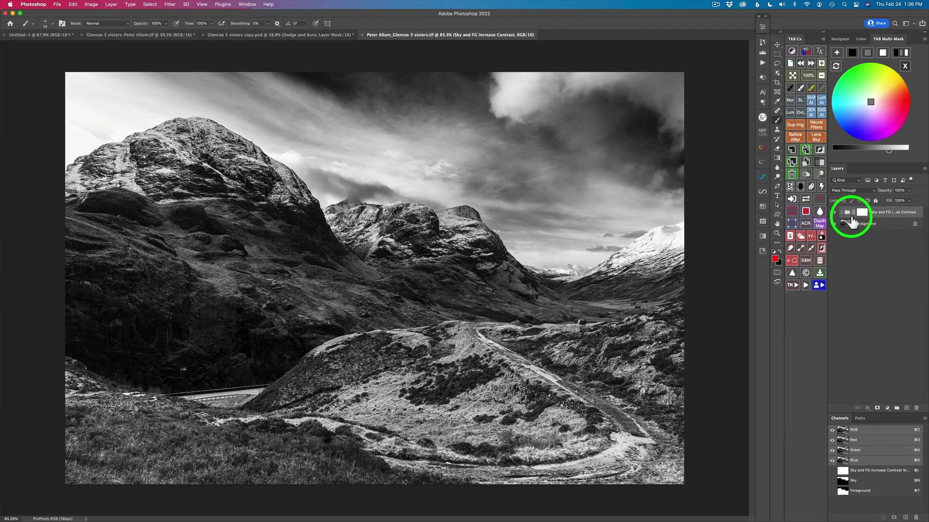
click(833, 212)
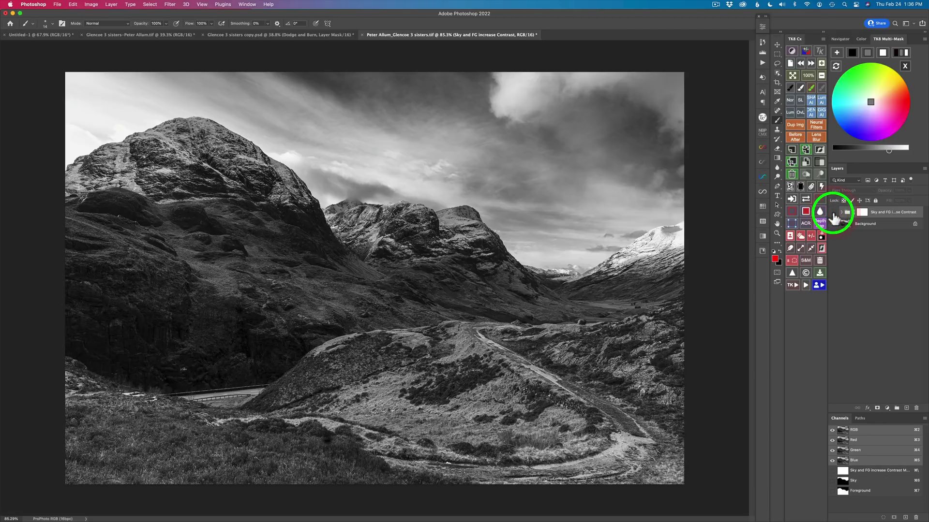
click(833, 213)
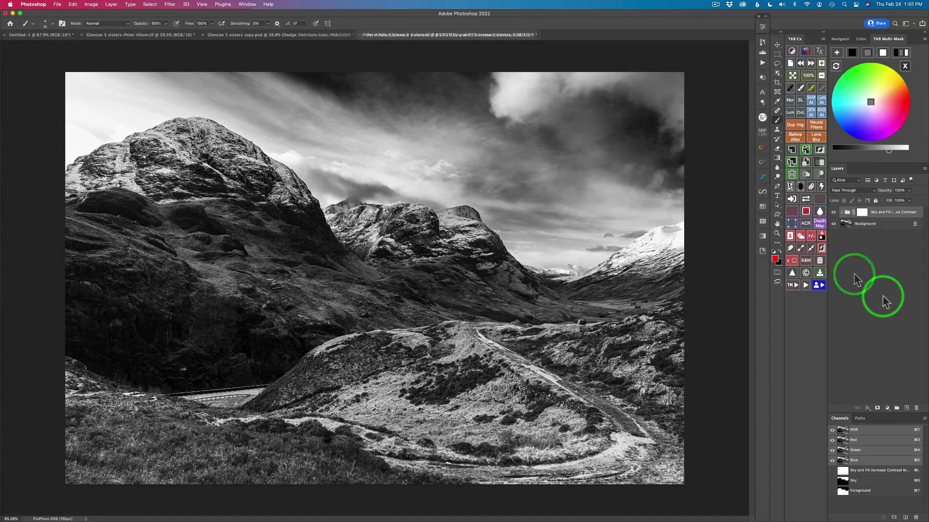
- Create a Lights 2 luminosity mask and add an Overlay dodge layer for white paint with the mask loaded as a selection
click(905, 67)
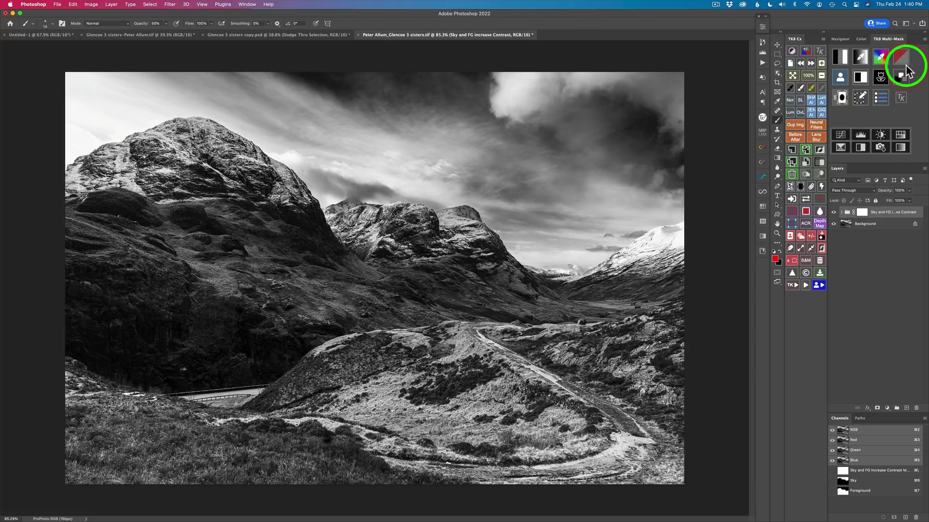
click(840, 57)
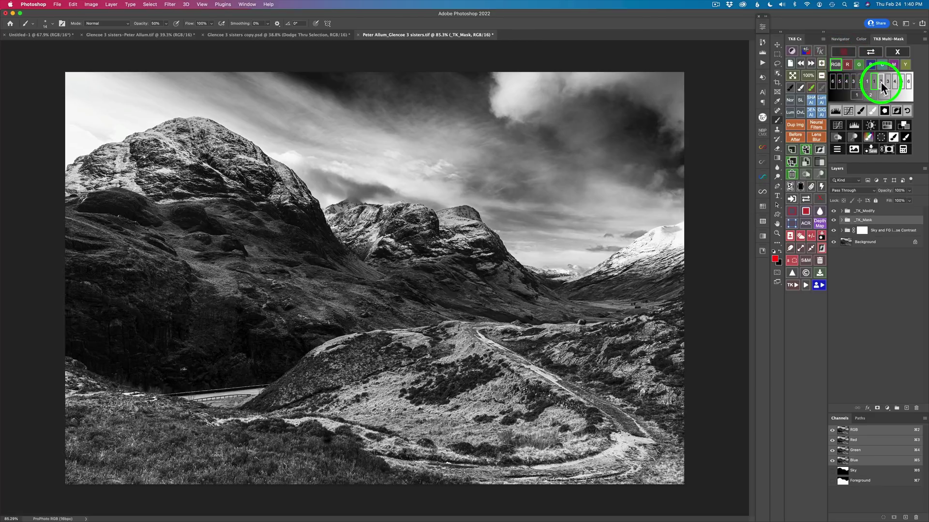
click(881, 83)
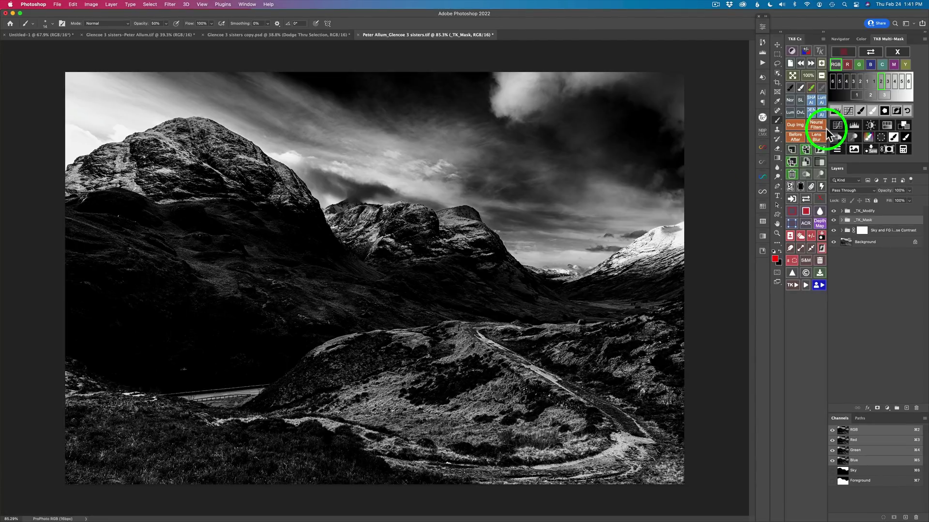
click(851, 138)
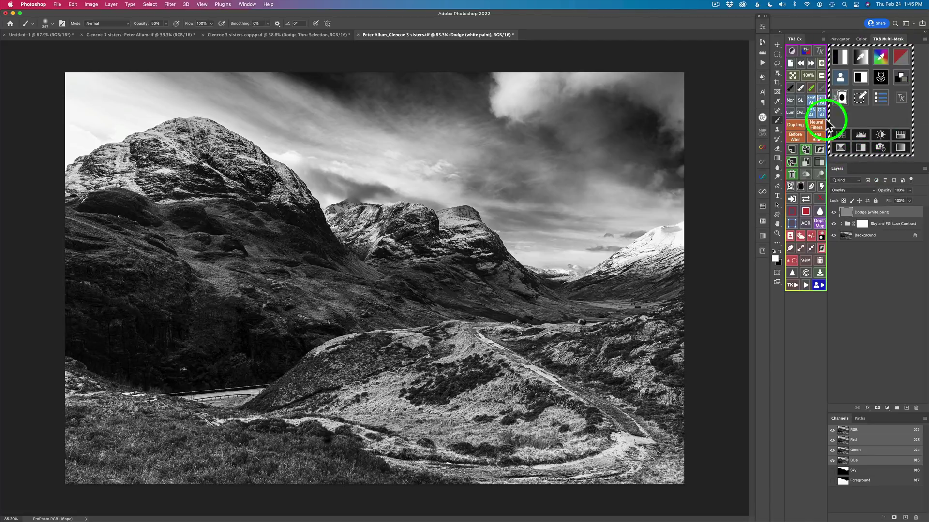
click(899, 57)
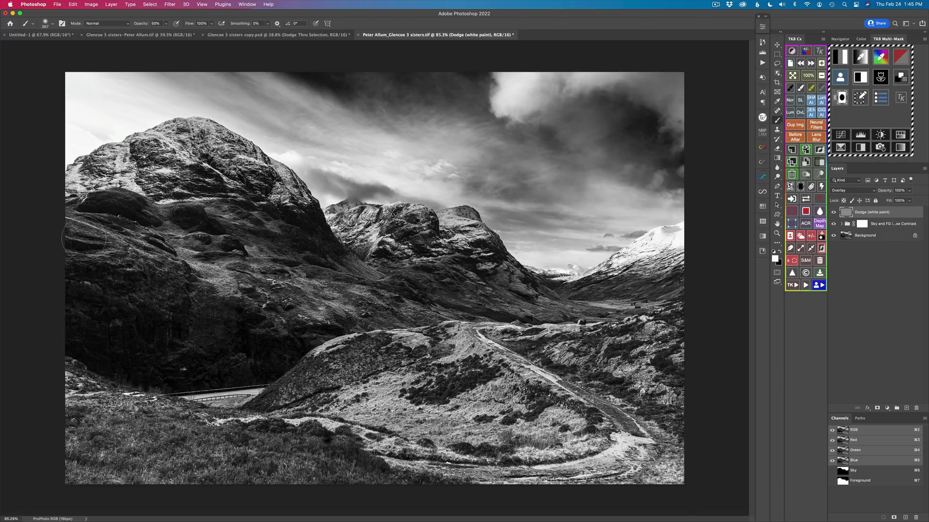
- Lower the brush opacity to 20% and dodge the highlights on the mountains, the snowy slope and the hillside beyond the path
mouse_move(266, 208)
mouse_down()
mouse_move(241, 204)
mouse_move(214, 167)
mouse_up()
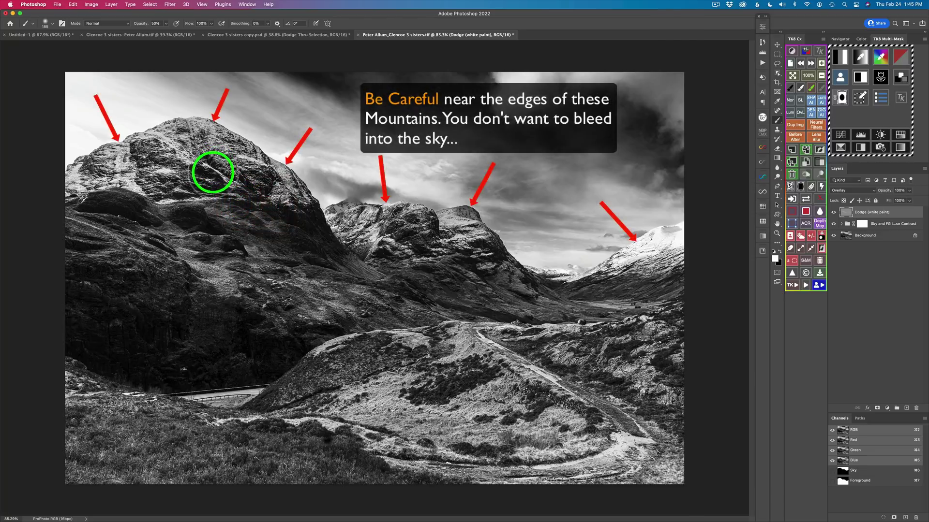
key(2)
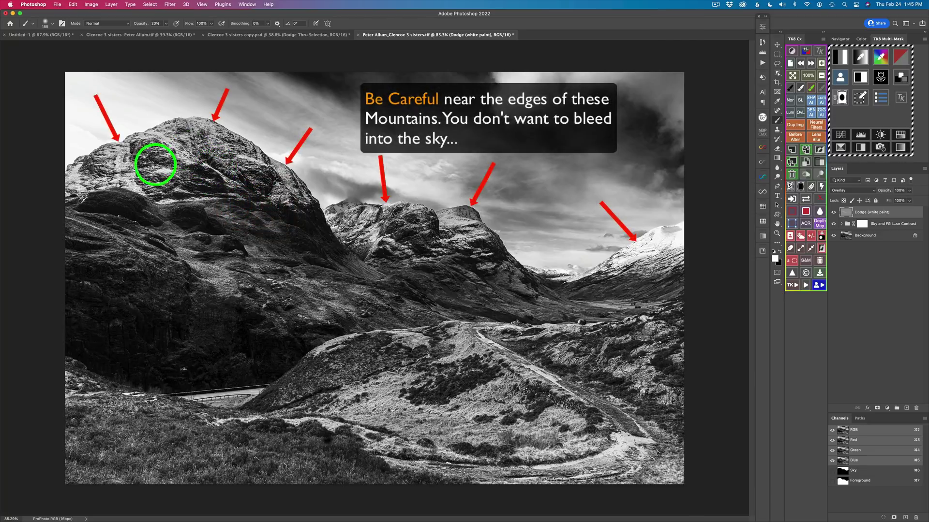
mouse_move(155, 166)
mouse_down()
mouse_move(118, 155)
mouse_move(78, 176)
mouse_move(176, 135)
mouse_move(174, 162)
mouse_move(194, 164)
mouse_move(186, 151)
mouse_move(180, 166)
mouse_move(151, 172)
mouse_up()
mouse_move(205, 146)
mouse_down()
mouse_move(283, 195)
mouse_move(254, 166)
mouse_move(286, 189)
mouse_move(278, 180)
mouse_move(299, 219)
mouse_move(343, 232)
mouse_move(362, 223)
mouse_move(345, 220)
mouse_move(389, 226)
mouse_move(375, 242)
mouse_move(429, 240)
mouse_move(402, 236)
mouse_move(431, 230)
mouse_move(417, 220)
mouse_move(389, 241)
mouse_move(452, 231)
mouse_move(422, 231)
mouse_move(464, 234)
mouse_move(438, 241)
mouse_move(480, 274)
mouse_move(442, 254)
mouse_move(479, 269)
mouse_move(463, 241)
mouse_move(490, 264)
mouse_move(450, 238)
mouse_up()
click(485, 267)
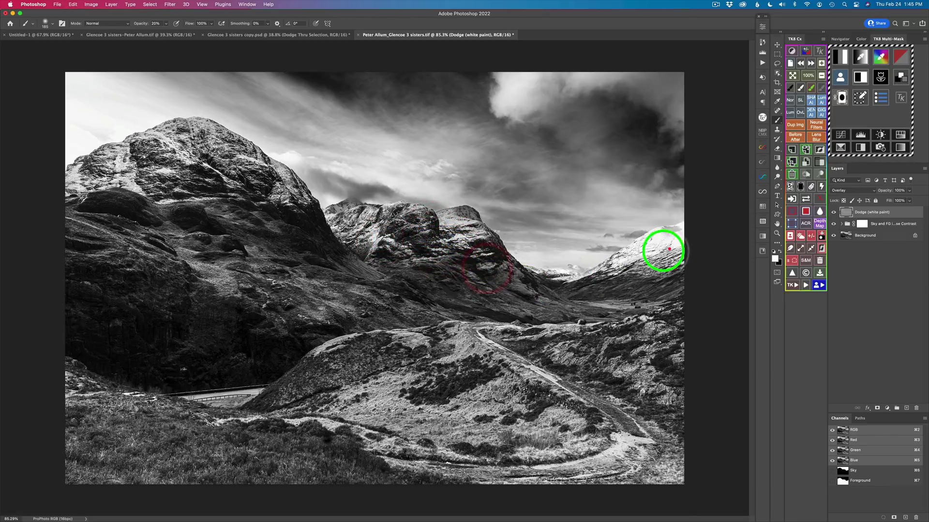
drag(663, 251, 682, 262)
mouse_move(653, 325)
mouse_down()
mouse_move(655, 369)
mouse_move(572, 338)
mouse_up()
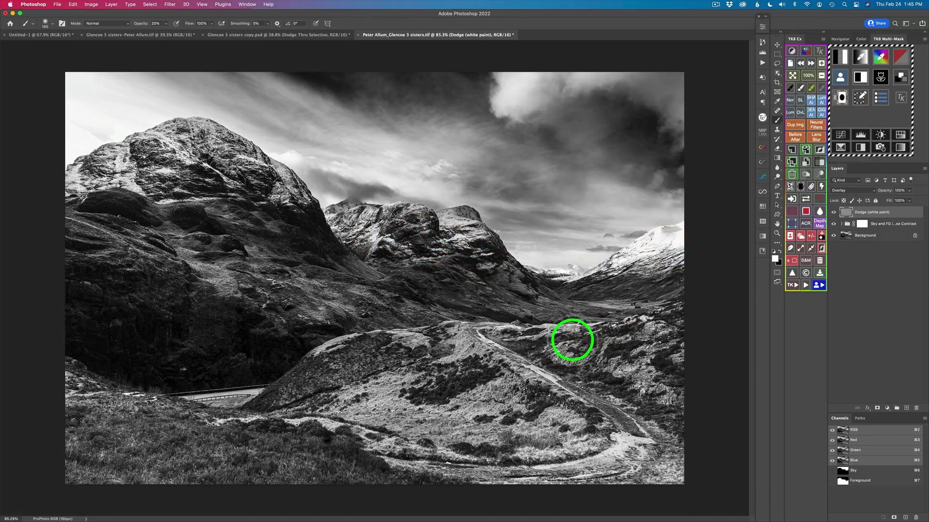
- Dodge the foreground mound and the valley slopes with a resized brush and compare the image with and without the dodge layer
key(bracketright)
key(bracketright)
key(bracketright)
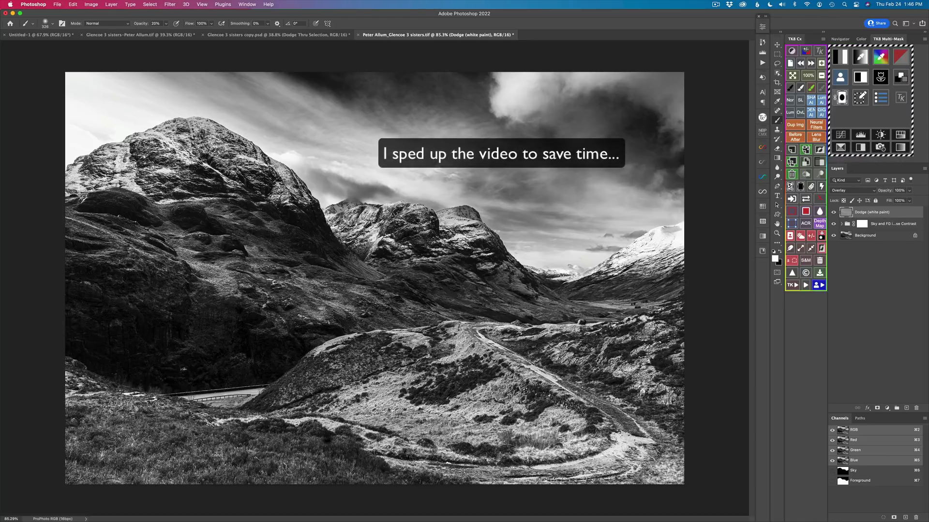
right_click(454, 347)
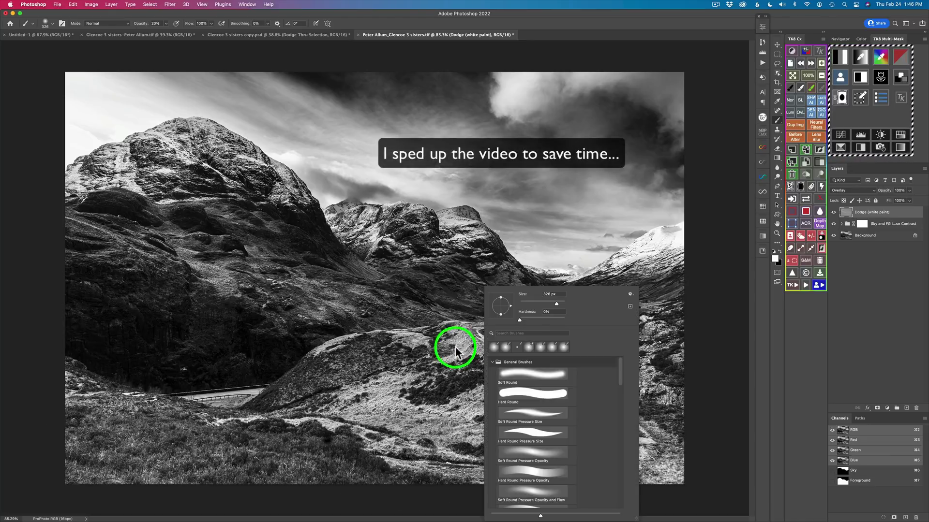
click(552, 28)
key(bracketleft)
key(bracketleft)
key(bracketleft)
key(bracketleft)
key(bracketleft)
key(bracketleft)
mouse_move(430, 338)
mouse_down()
mouse_move(466, 347)
mouse_move(454, 354)
mouse_move(395, 335)
mouse_up()
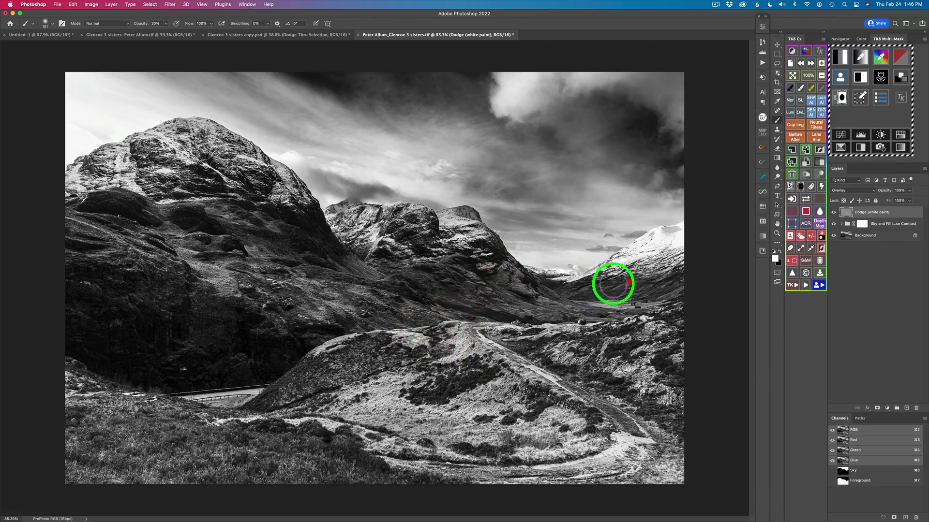
mouse_move(672, 283)
mouse_down()
mouse_move(651, 351)
mouse_move(631, 387)
mouse_up()
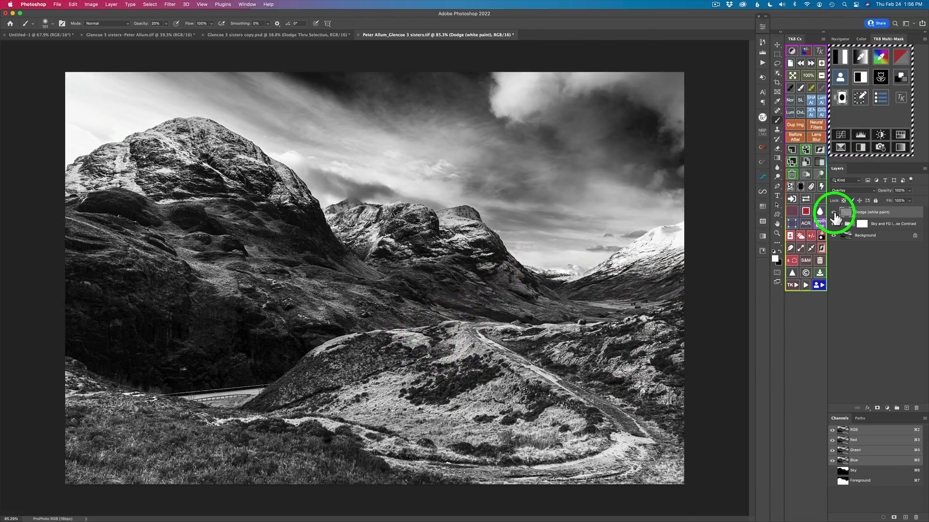
click(834, 213)
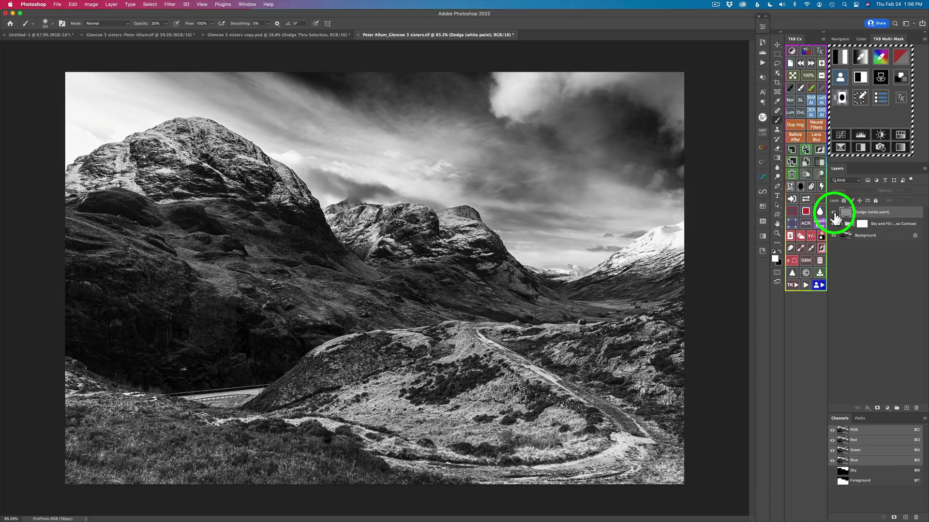
click(833, 214)
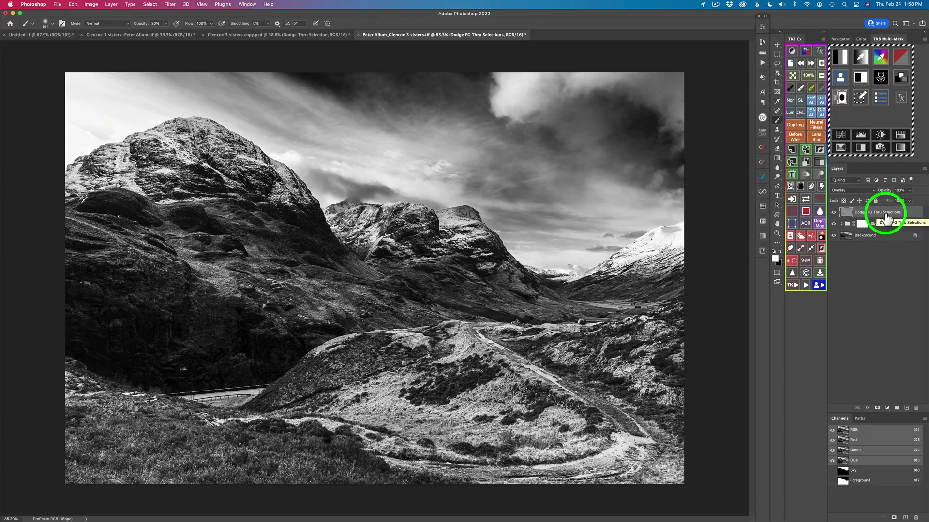
- Preview the Darks 3 and Darks 4 luminosity masks, and add a Soft Light burn layer for black paint with Darks 4 loaded as a selection
click(841, 56)
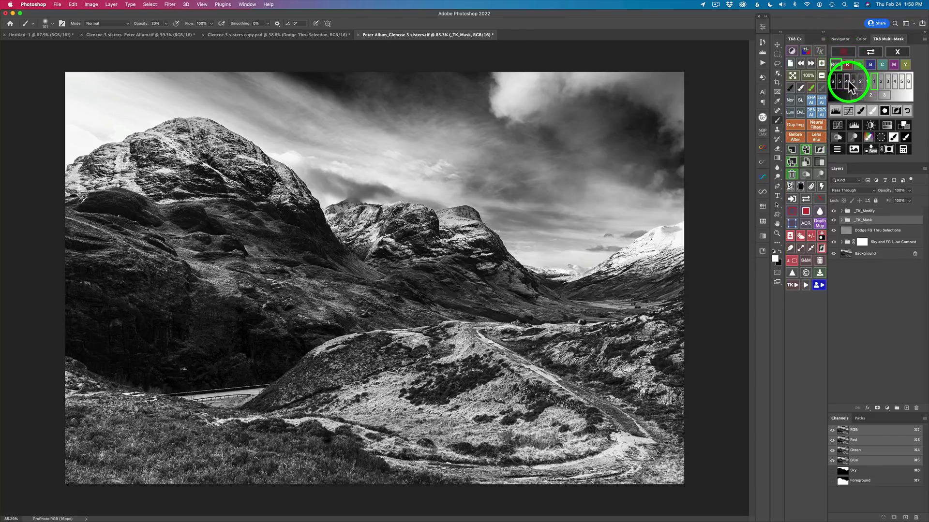
click(847, 81)
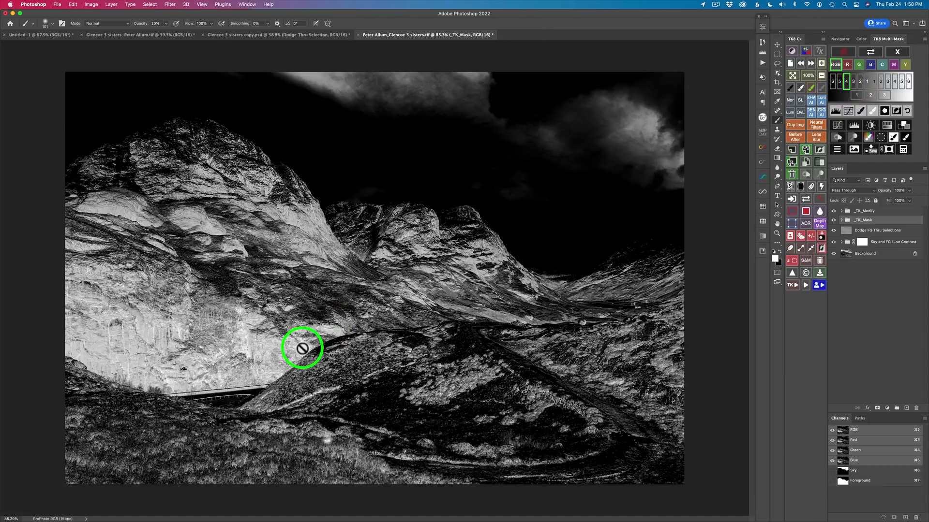
click(853, 84)
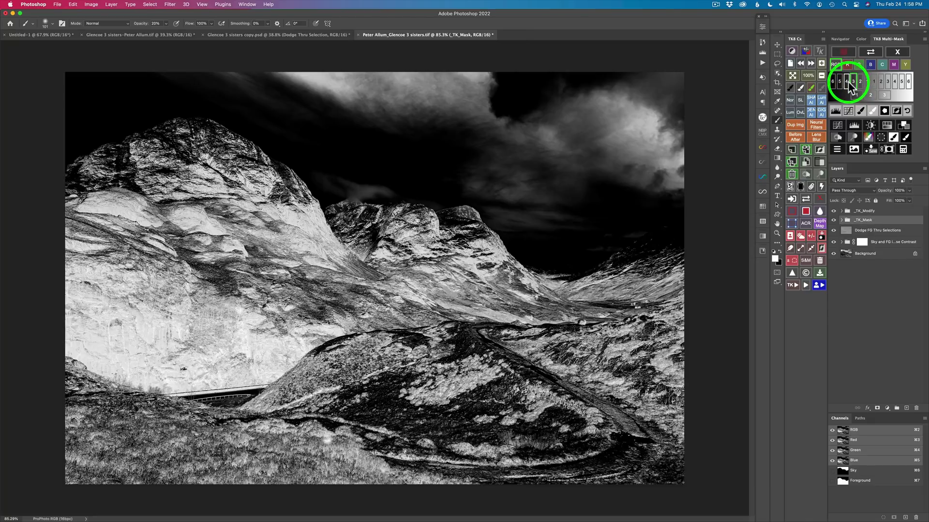
click(846, 82)
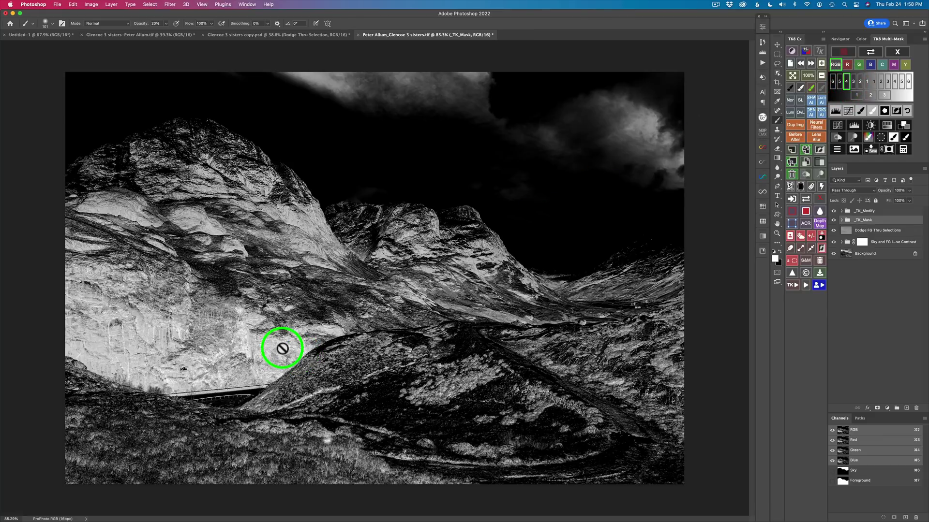
click(836, 139)
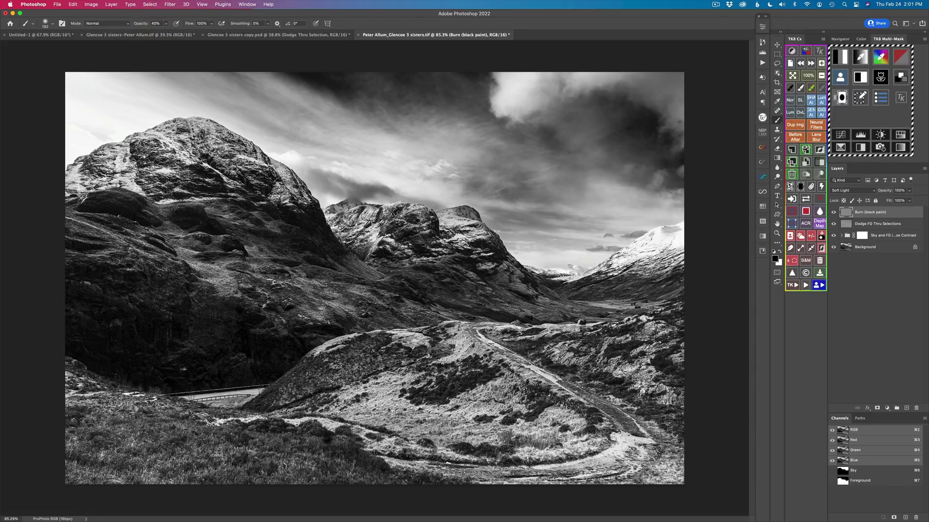
- Burn the dark tones of the mountains, valley slopes and foreground with black at 40% brush opacity, and compare the image with and without the burn layer
drag(239, 263, 242, 272)
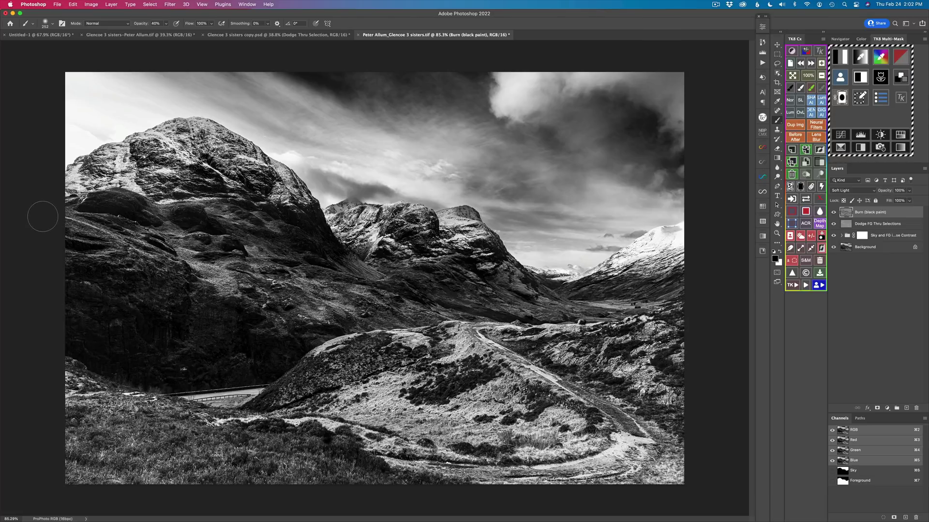
click(833, 212)
click(833, 211)
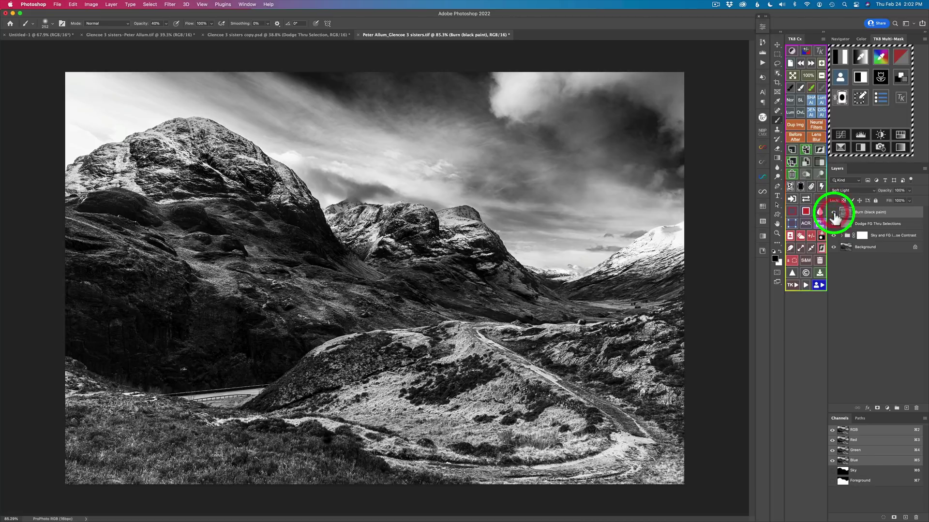
click(833, 212)
click(834, 212)
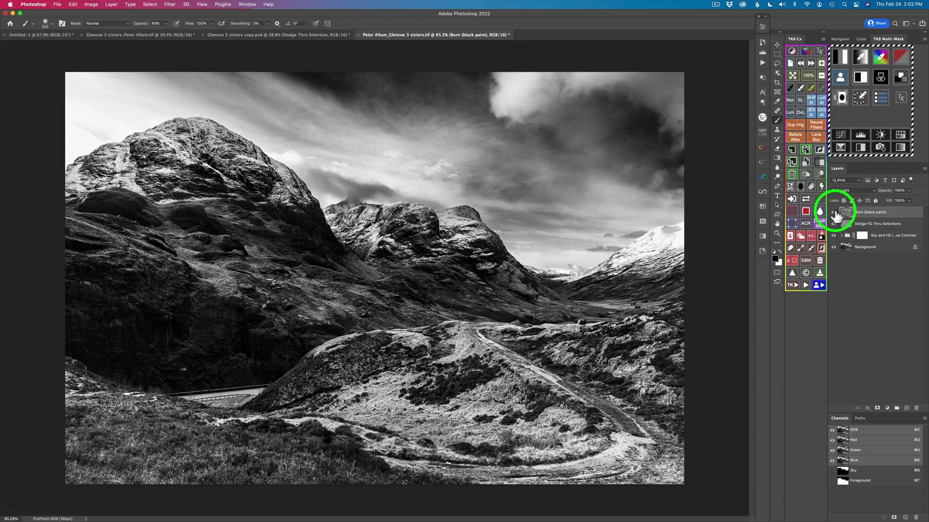
- Inspect the painted burn and dodge layers each in isolation, and rename the burn layer Burn FG Thru Selections
alt+click(834, 213)
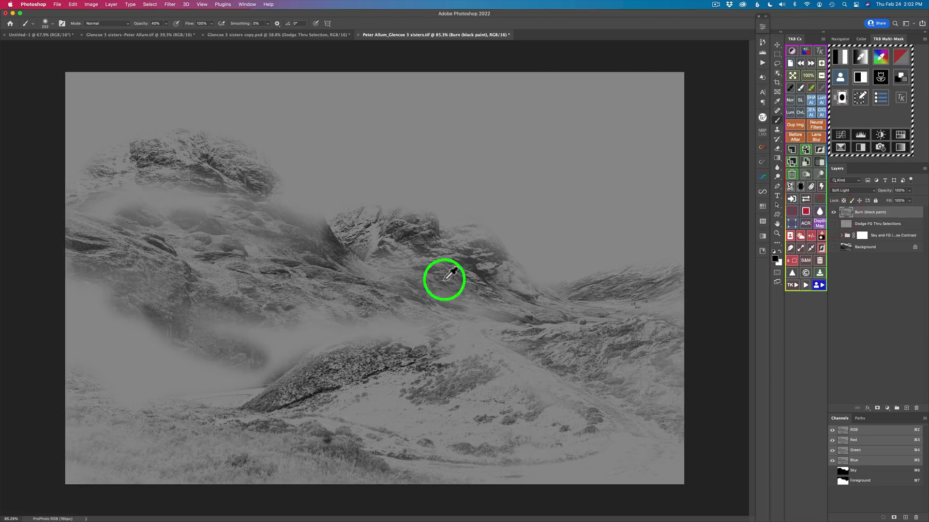
alt+click(833, 214)
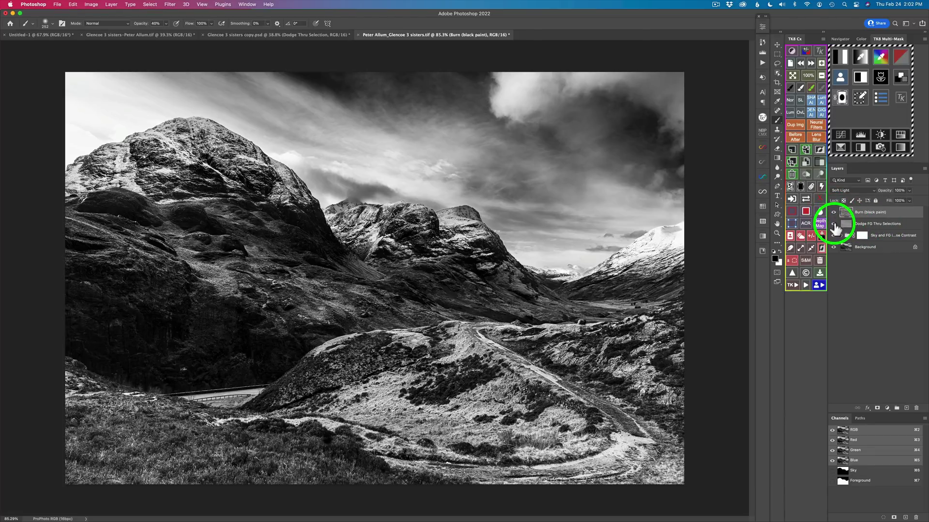
alt+click(834, 225)
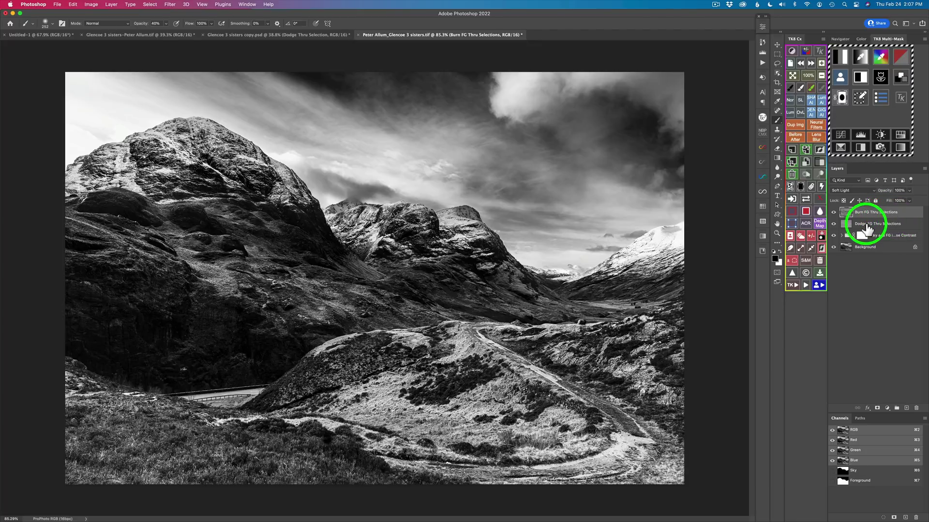
- Group the burn and dodge layers under a white mask as D and B Thru Selections, and compare the image with and without the group
shift+click(908, 225)
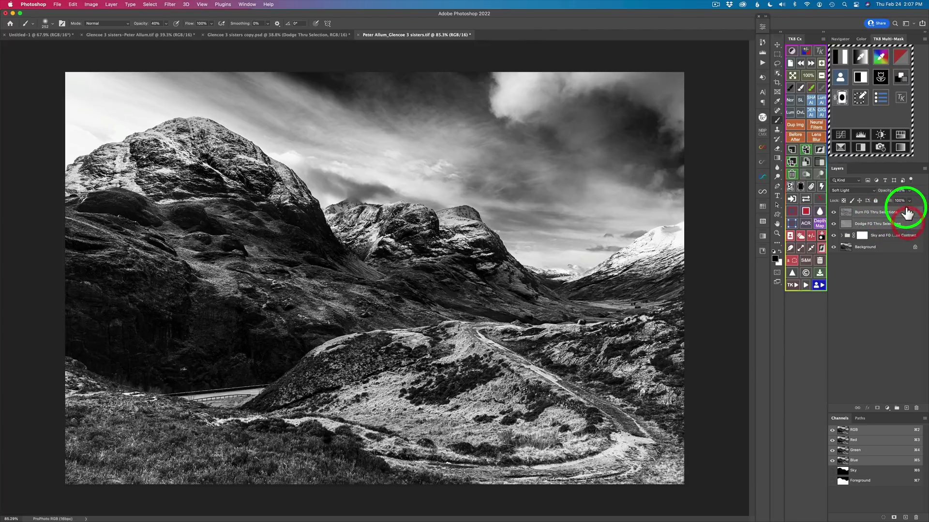
click(821, 162)
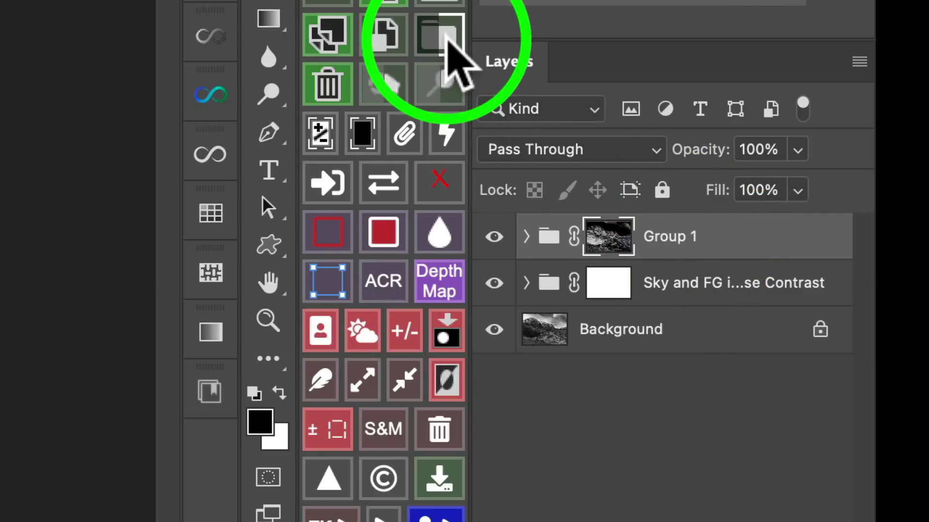
click(319, 138)
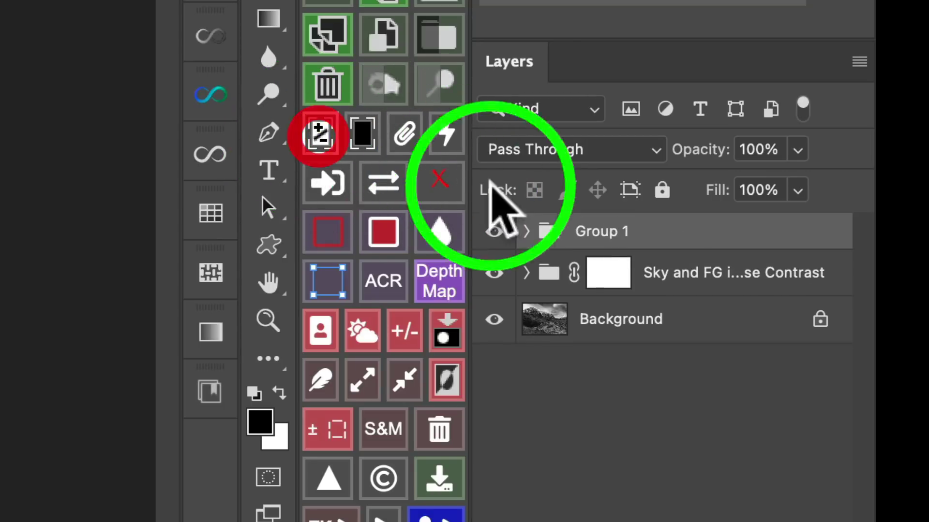
click(321, 136)
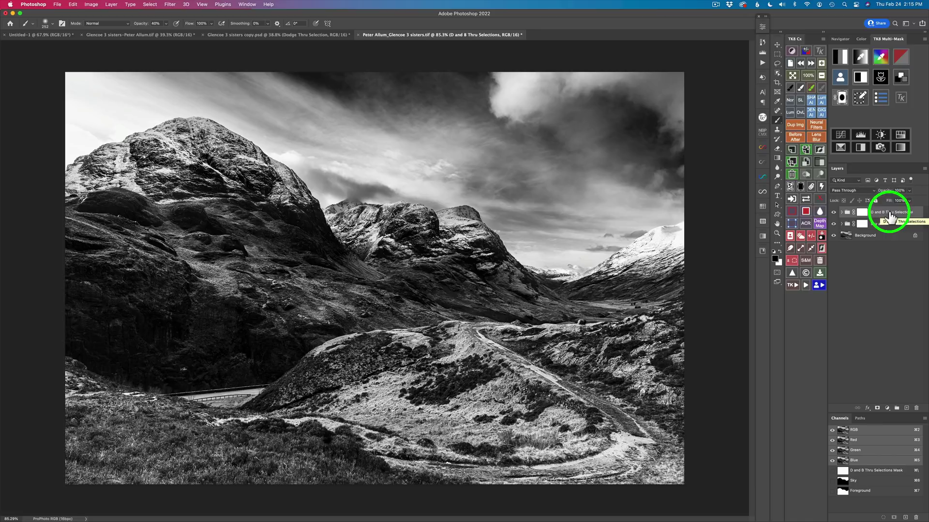
click(834, 212)
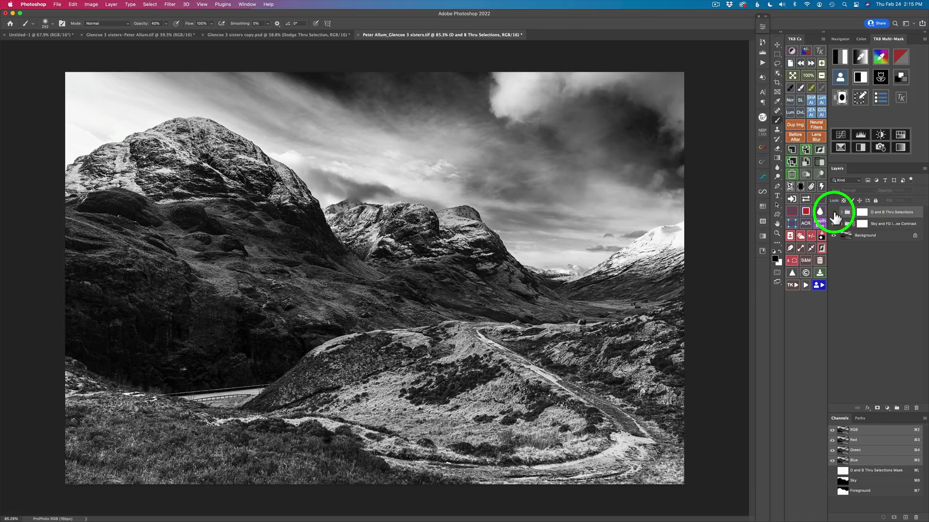
click(833, 213)
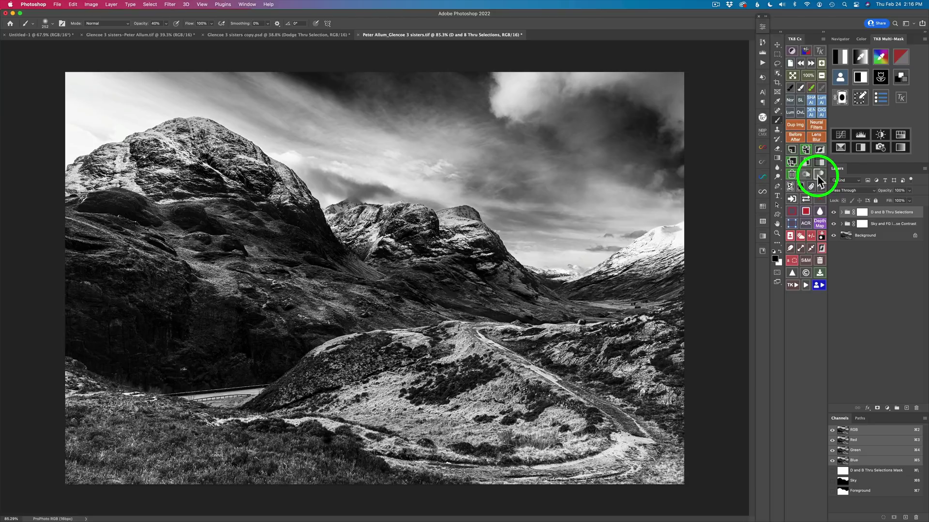
- Add an Overlay dodge layer for white paint and a Soft Light burn layer for black paint, with a live clipping layer above them
click(817, 174)
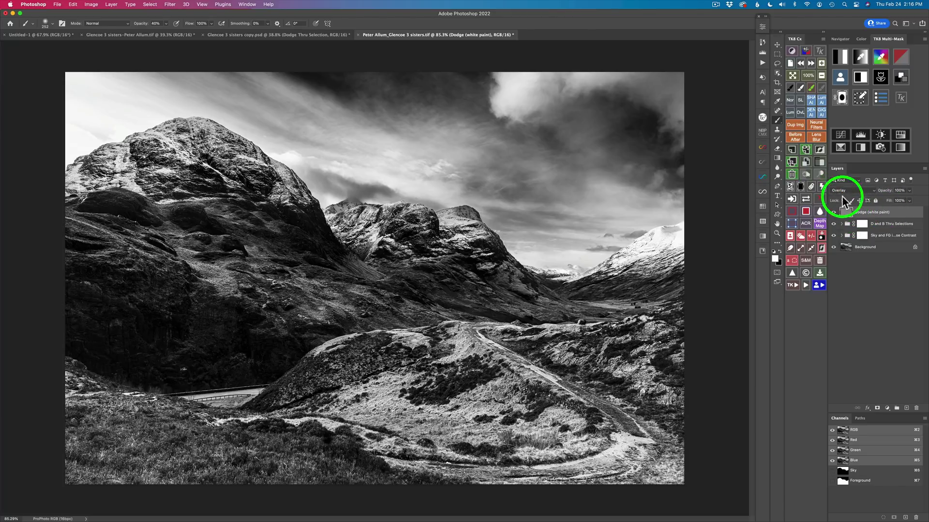
click(803, 175)
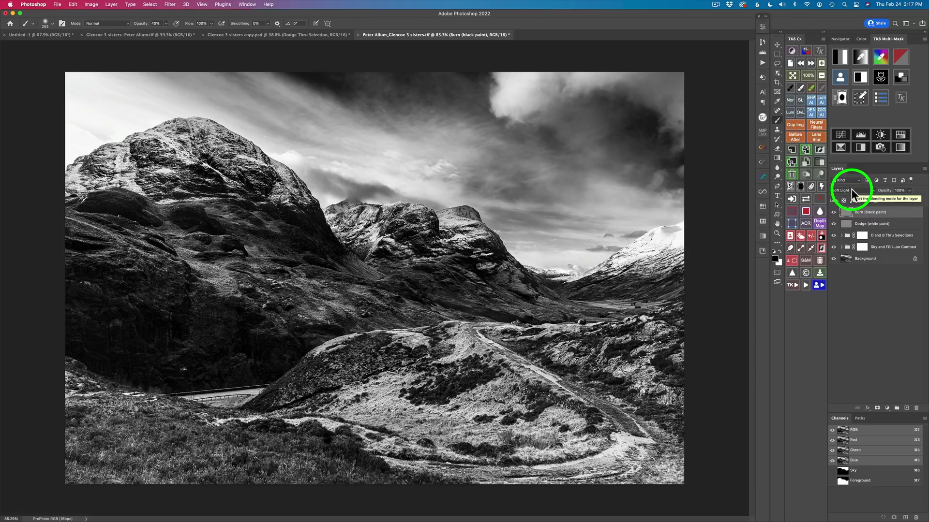
click(806, 51)
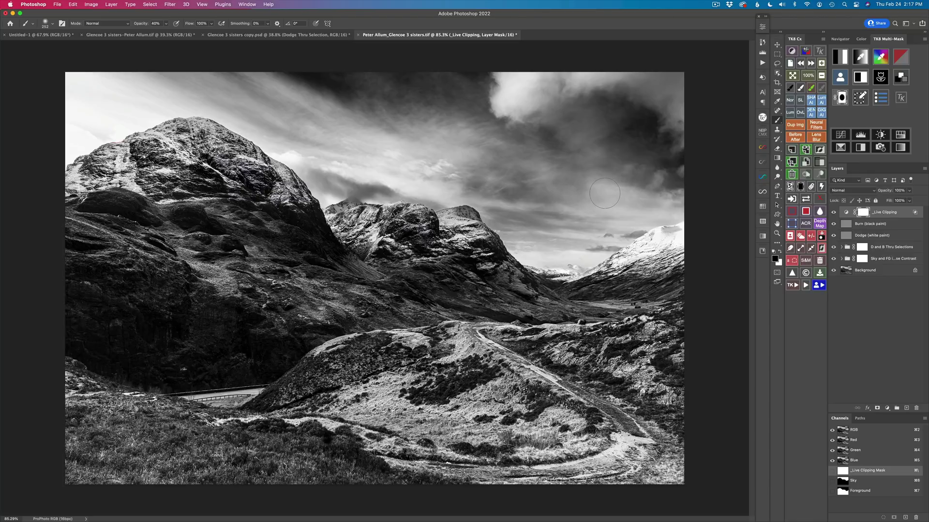
- Test the live clipping warning by shifting the black and white points of a temporary Curves layer beneath it, and delete that Curves layer
drag(887, 212, 893, 226)
click(892, 224)
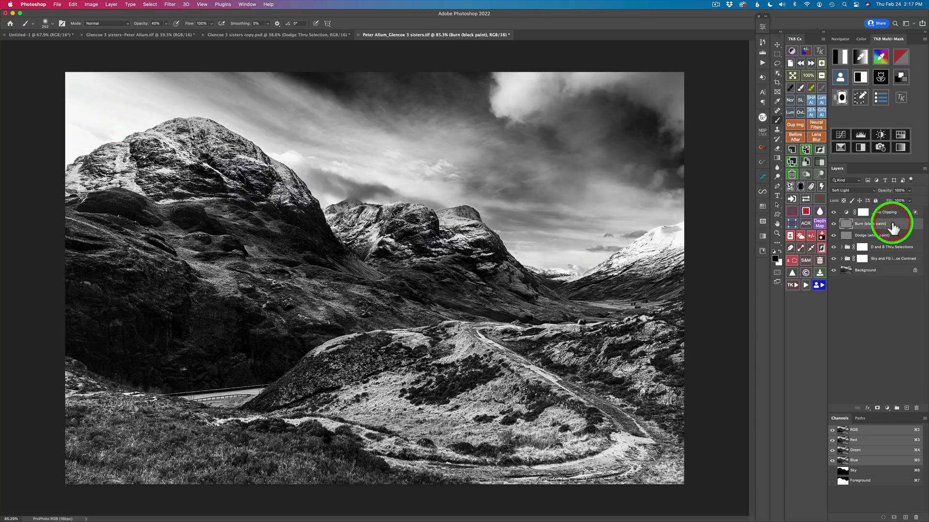
click(845, 136)
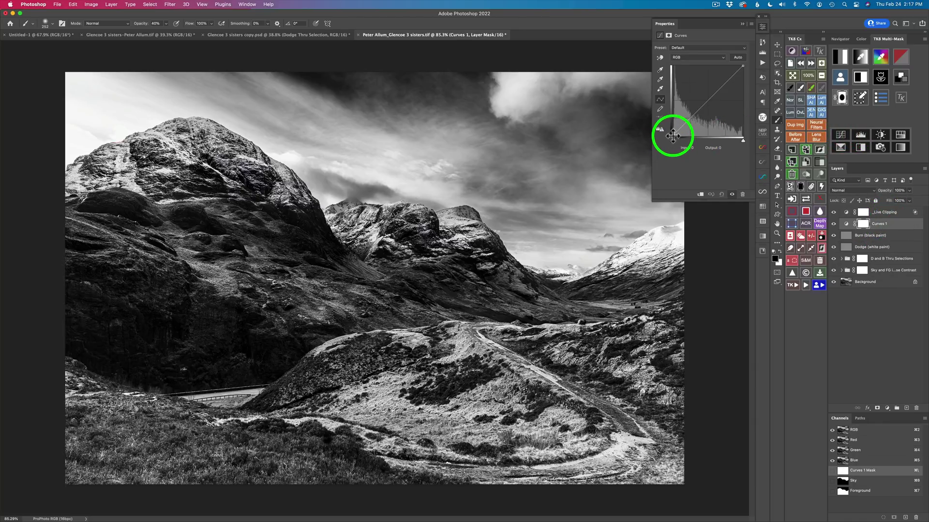
mouse_move(672, 137)
mouse_down()
mouse_move(725, 137)
mouse_move(658, 136)
mouse_up()
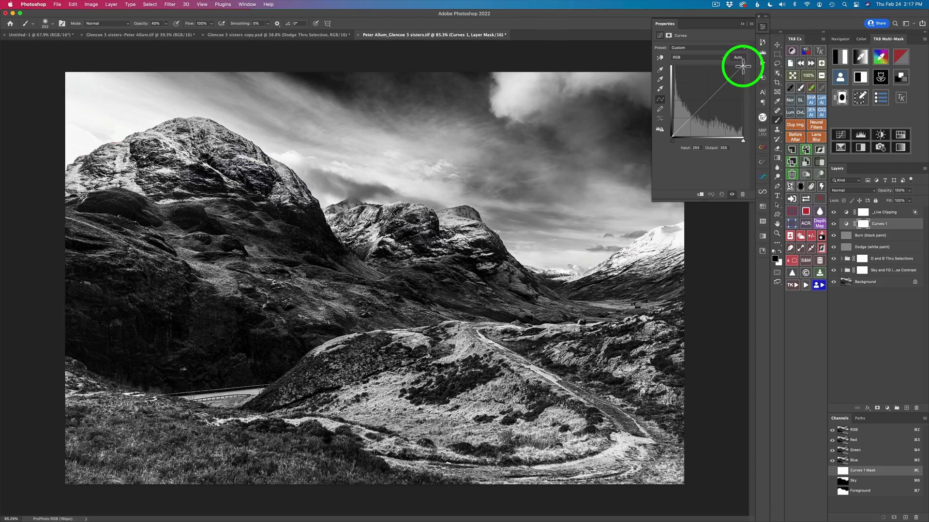
drag(740, 66, 766, 63)
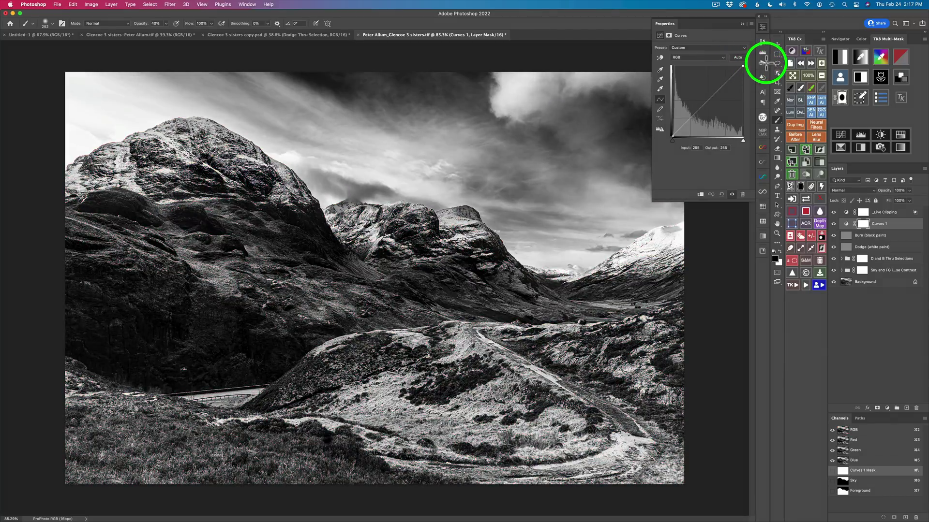
click(762, 26)
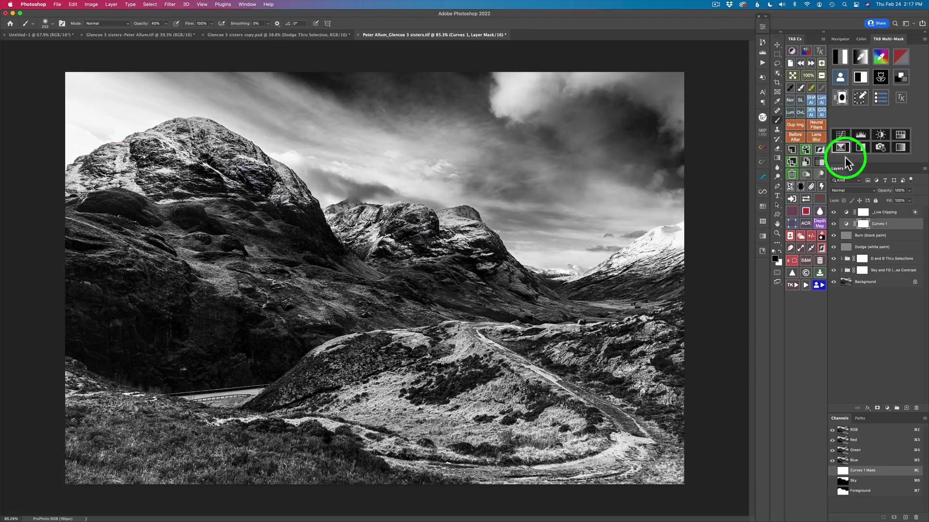
click(846, 224)
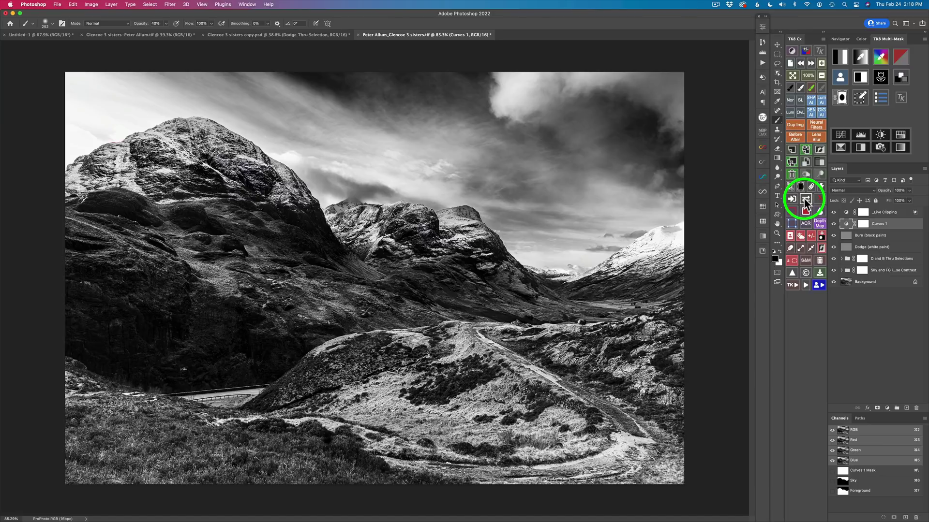
click(792, 174)
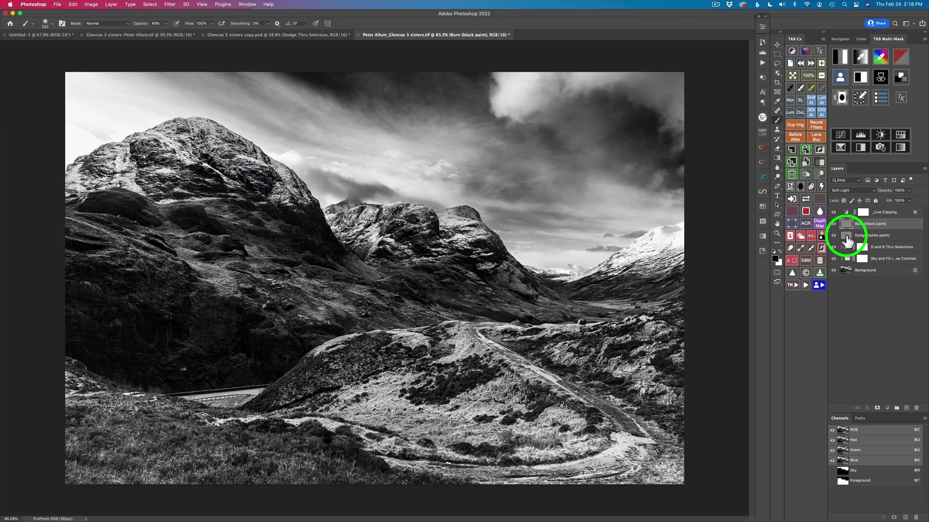
- Dodge the middle mountains and the valley floor on the new white paint layer with a white brush at 30% opacity, using 10% near the peak
click(846, 237)
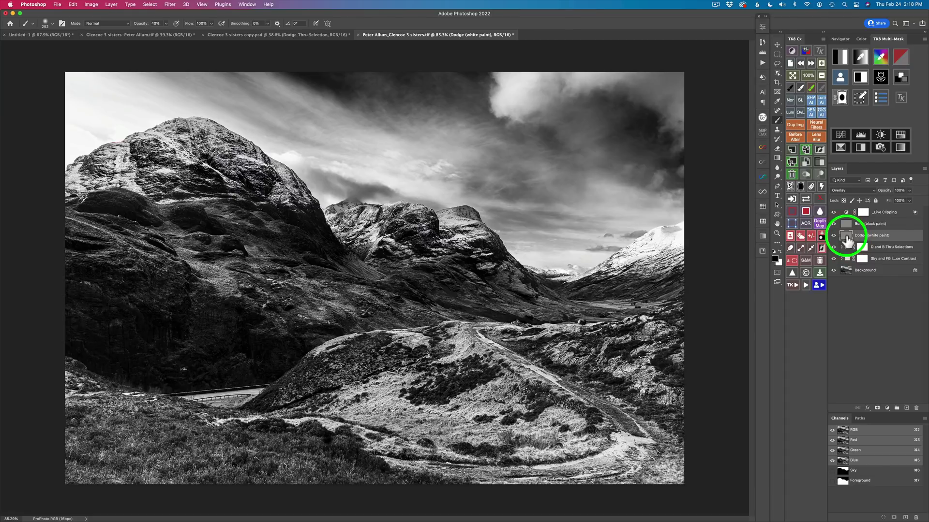
click(799, 88)
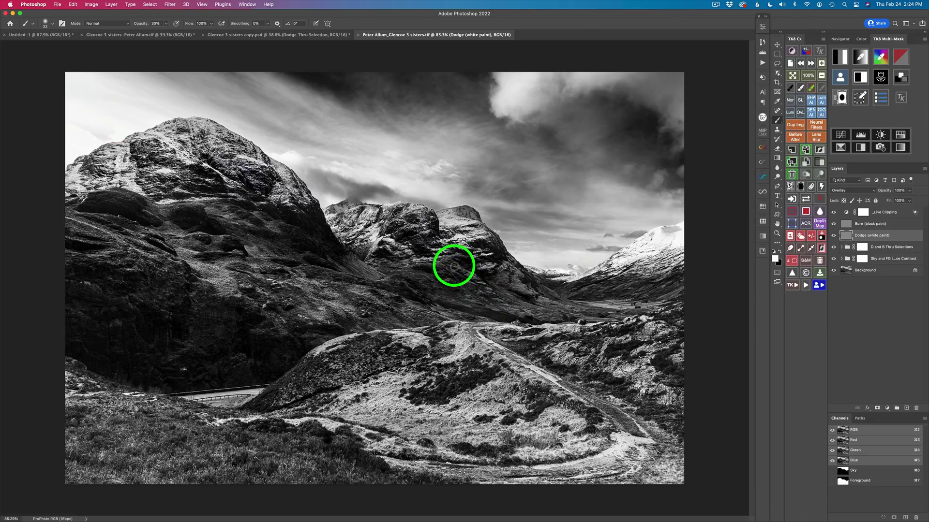
mouse_move(455, 269)
mouse_down()
mouse_move(489, 295)
mouse_move(487, 287)
mouse_move(532, 295)
mouse_up()
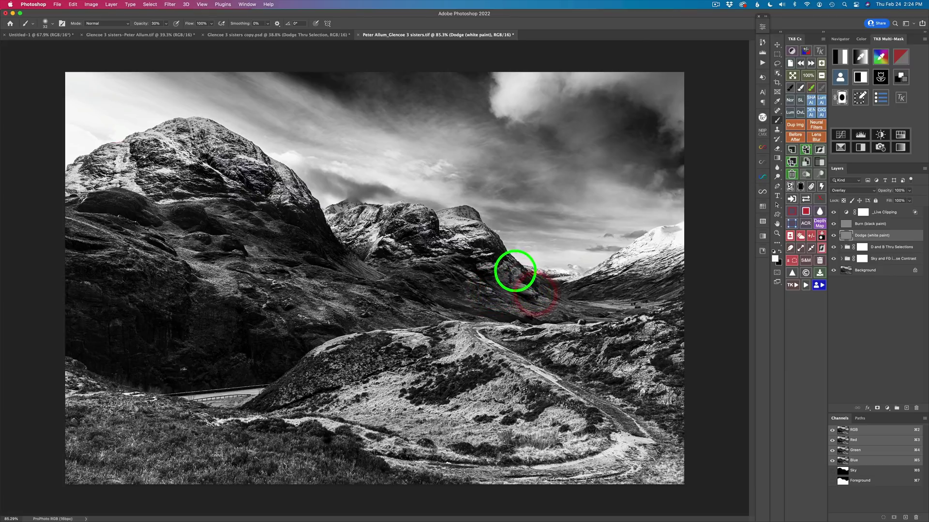
mouse_move(506, 263)
mouse_down()
mouse_move(518, 269)
mouse_move(477, 225)
mouse_move(448, 214)
mouse_move(455, 209)
mouse_up()
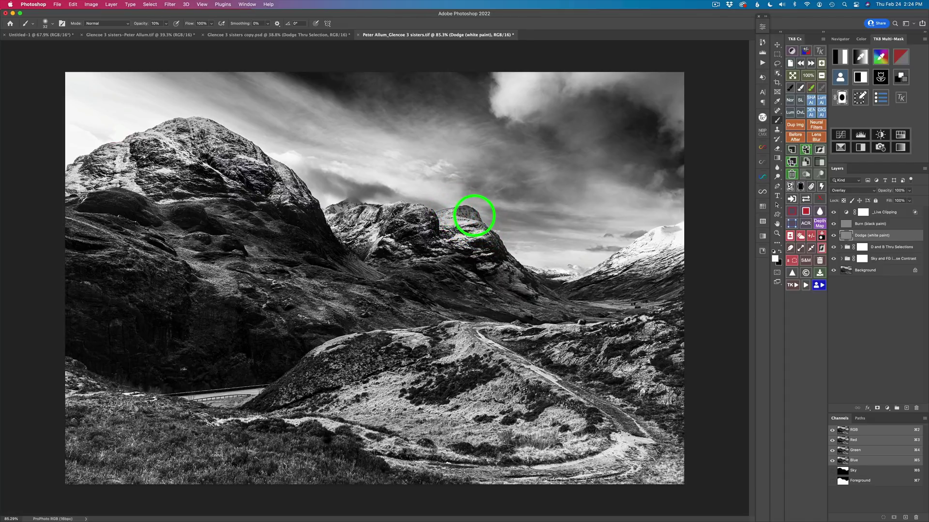
mouse_move(468, 213)
mouse_down()
mouse_move(478, 216)
mouse_move(469, 220)
mouse_up()
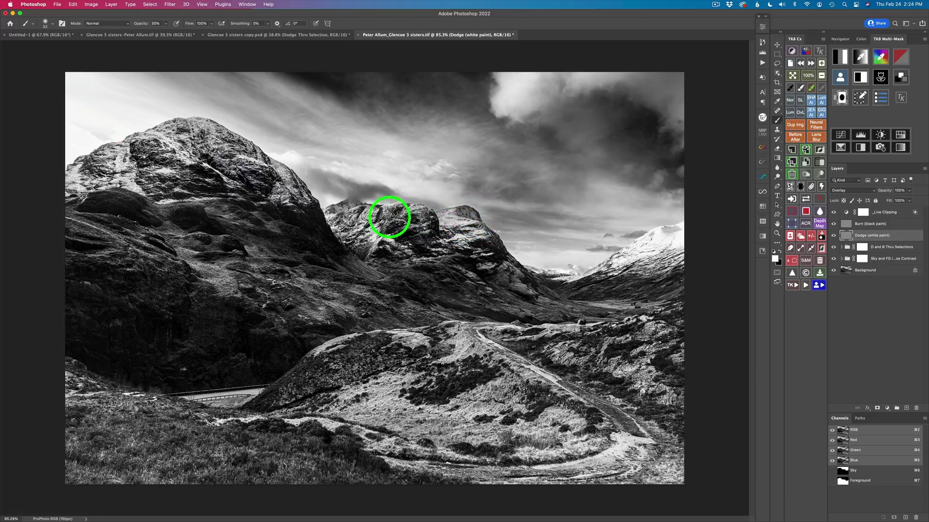
mouse_move(371, 224)
mouse_down()
mouse_move(386, 208)
mouse_move(417, 207)
mouse_move(386, 234)
mouse_move(338, 218)
mouse_up()
mouse_move(481, 306)
mouse_down()
mouse_move(497, 317)
mouse_move(504, 307)
mouse_move(634, 286)
mouse_move(571, 296)
mouse_move(622, 284)
mouse_move(667, 286)
mouse_move(655, 301)
mouse_move(612, 315)
mouse_move(580, 311)
mouse_up()
- Set the brush opacity to 20% and dodge highlights on the large left mountain and the foreground grass below the road
key(2)
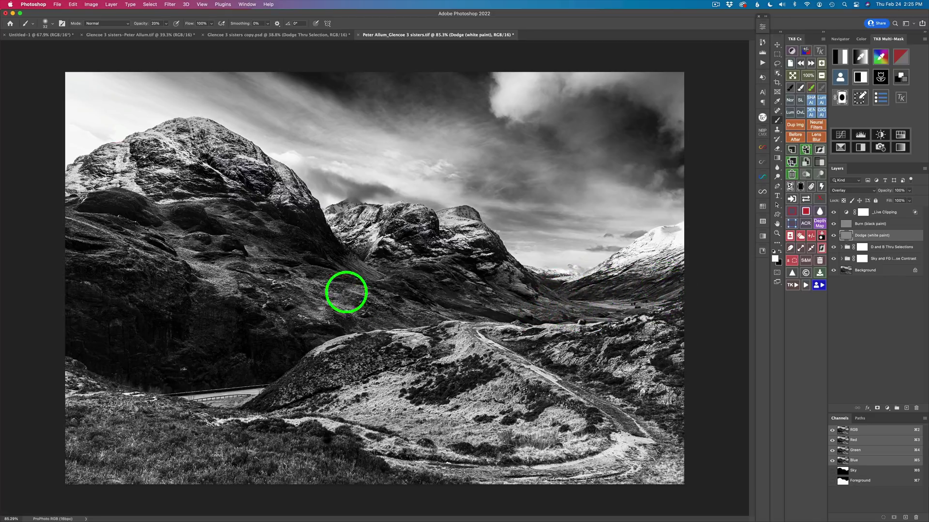
mouse_move(255, 252)
mouse_down()
mouse_move(308, 295)
mouse_move(337, 297)
mouse_move(277, 322)
mouse_move(286, 331)
mouse_move(207, 272)
mouse_move(213, 266)
mouse_move(183, 246)
mouse_move(185, 233)
mouse_move(168, 229)
mouse_move(169, 203)
mouse_move(186, 165)
mouse_move(220, 175)
mouse_move(235, 157)
mouse_move(282, 168)
mouse_move(307, 202)
mouse_up()
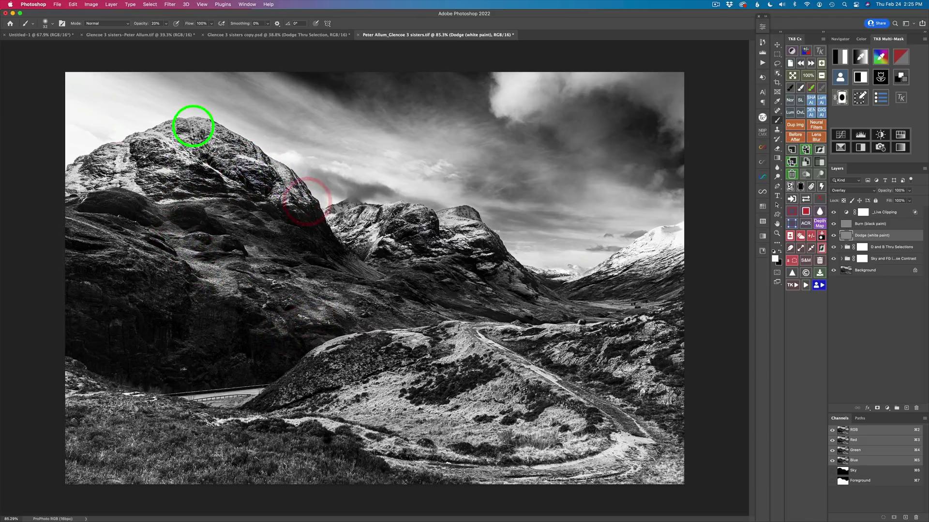
mouse_move(193, 126)
mouse_down()
mouse_move(183, 129)
mouse_move(193, 138)
mouse_move(203, 127)
mouse_move(251, 150)
mouse_move(116, 166)
mouse_move(118, 158)
mouse_move(137, 183)
mouse_move(98, 187)
mouse_move(104, 180)
mouse_move(73, 253)
mouse_move(74, 221)
mouse_move(128, 286)
mouse_move(130, 324)
mouse_move(256, 338)
mouse_move(390, 393)
mouse_move(335, 338)
mouse_move(282, 388)
mouse_move(440, 419)
mouse_move(481, 408)
mouse_move(479, 421)
mouse_move(659, 470)
mouse_move(659, 410)
mouse_move(647, 382)
mouse_move(669, 354)
mouse_move(572, 346)
mouse_move(199, 417)
mouse_move(222, 450)
mouse_move(208, 471)
mouse_move(131, 477)
mouse_move(135, 436)
mouse_move(85, 385)
mouse_move(197, 421)
mouse_up()
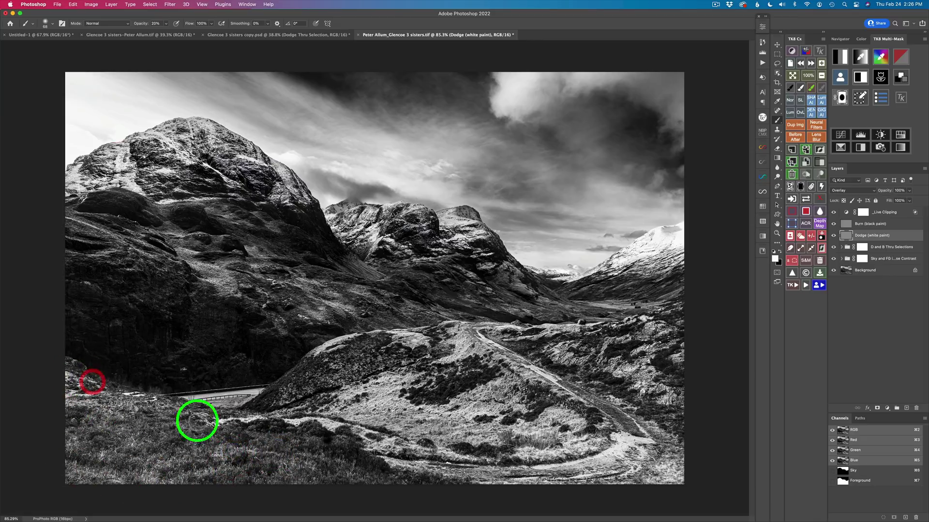
- Dodge the sky and distant valley with a large white brush at 5% opacity, and the grassy hill beside the road at 20%
key(0)
click(369, 131)
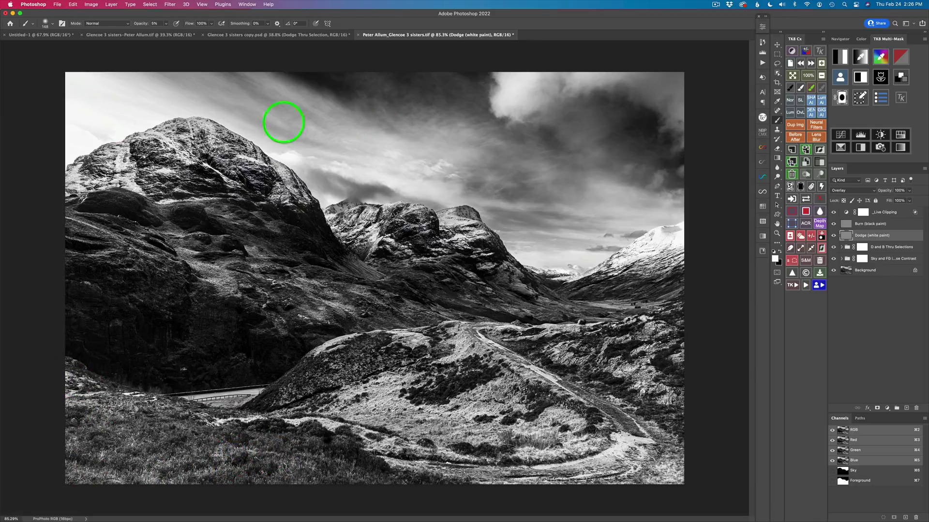
mouse_move(521, 77)
mouse_down()
mouse_move(619, 72)
mouse_move(621, 195)
mouse_move(642, 215)
mouse_move(607, 205)
mouse_move(624, 195)
mouse_move(600, 238)
mouse_move(397, 198)
mouse_move(345, 126)
mouse_move(323, 113)
mouse_move(368, 133)
mouse_move(310, 136)
mouse_move(267, 105)
mouse_move(245, 137)
mouse_move(262, 163)
mouse_move(375, 190)
mouse_move(332, 170)
mouse_up()
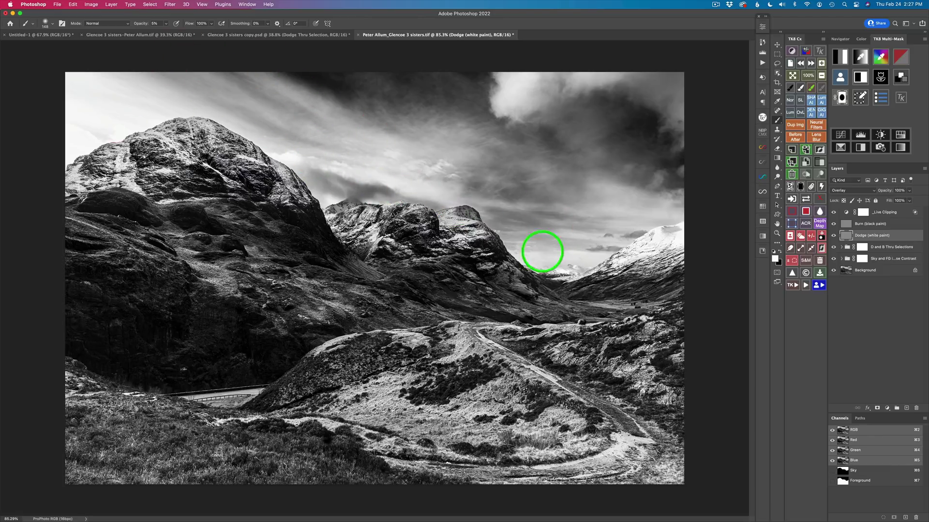
mouse_move(581, 254)
mouse_down()
mouse_move(568, 353)
mouse_move(507, 342)
mouse_up()
key(2)
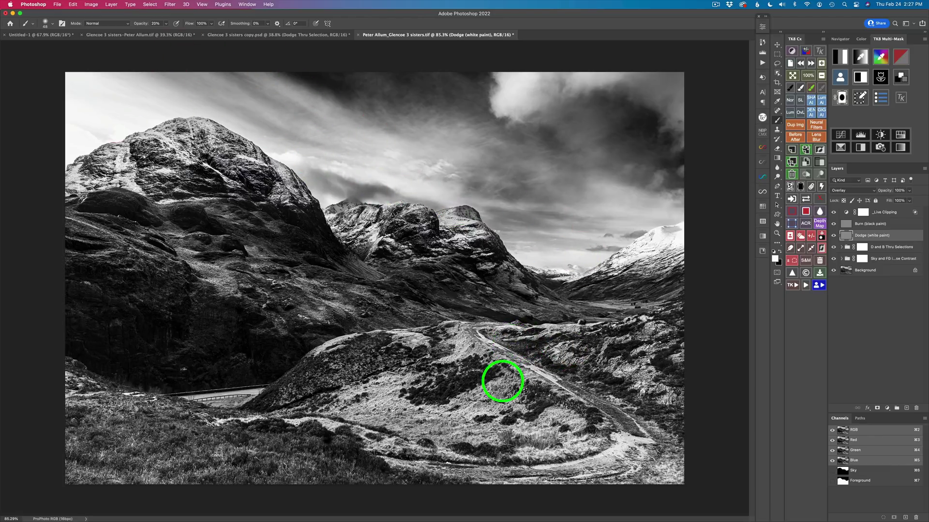
mouse_move(392, 340)
mouse_down()
mouse_move(402, 385)
mouse_move(321, 450)
mouse_move(307, 436)
mouse_move(303, 444)
mouse_up()
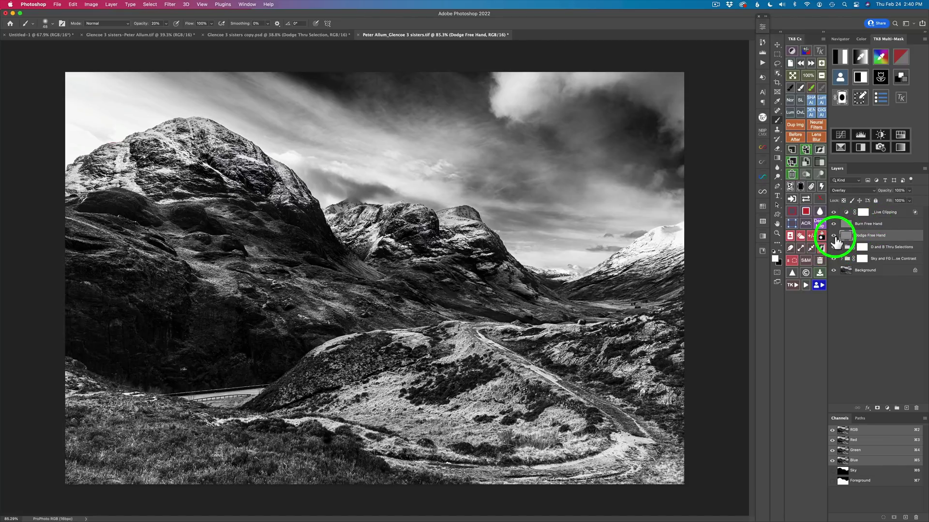
- Compare the image with and without the Dodge Free Hand layer
click(833, 236)
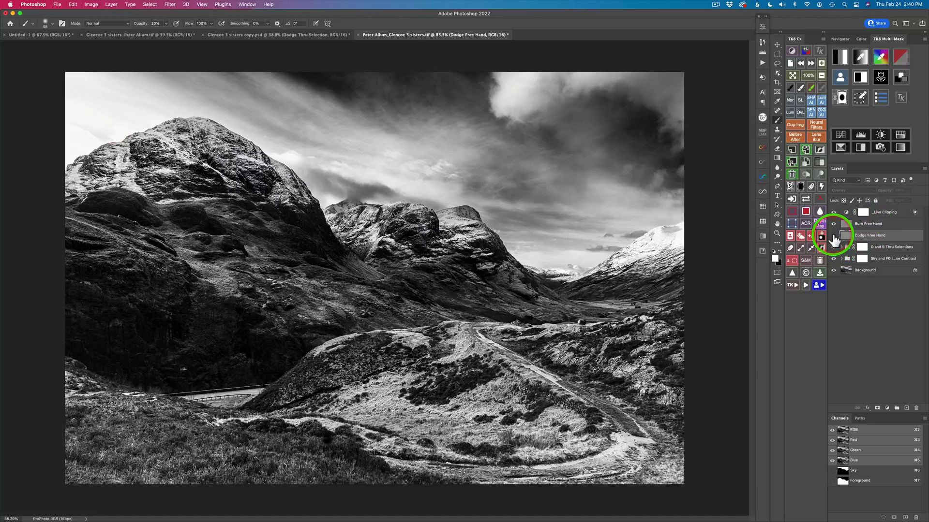
click(833, 235)
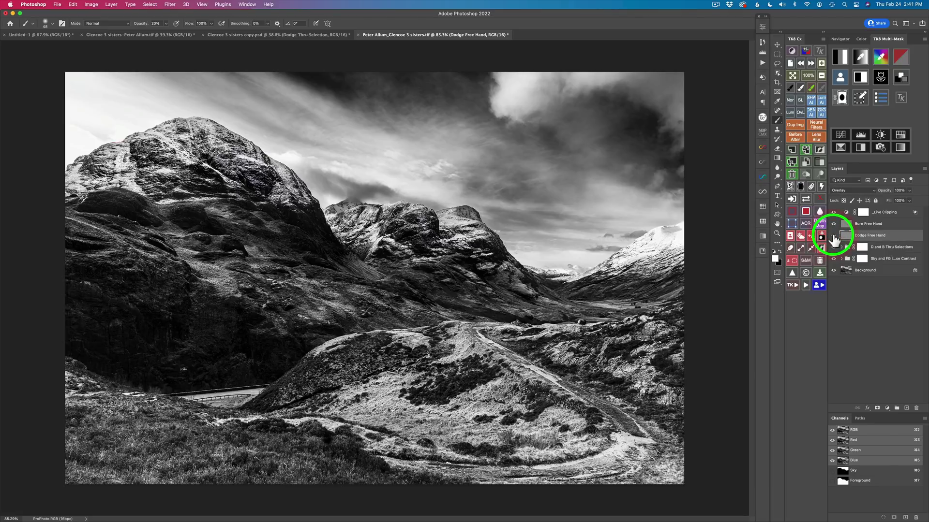
click(833, 236)
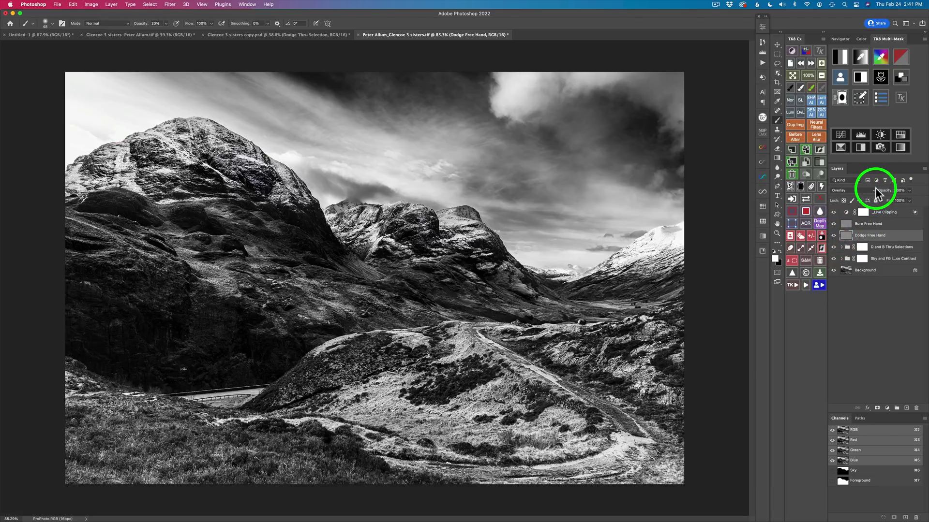
- Burn the valley slopes and the dark patches on the roadside hill on the Burn Free Hand layer, using a black brush at 20% opacity
click(864, 225)
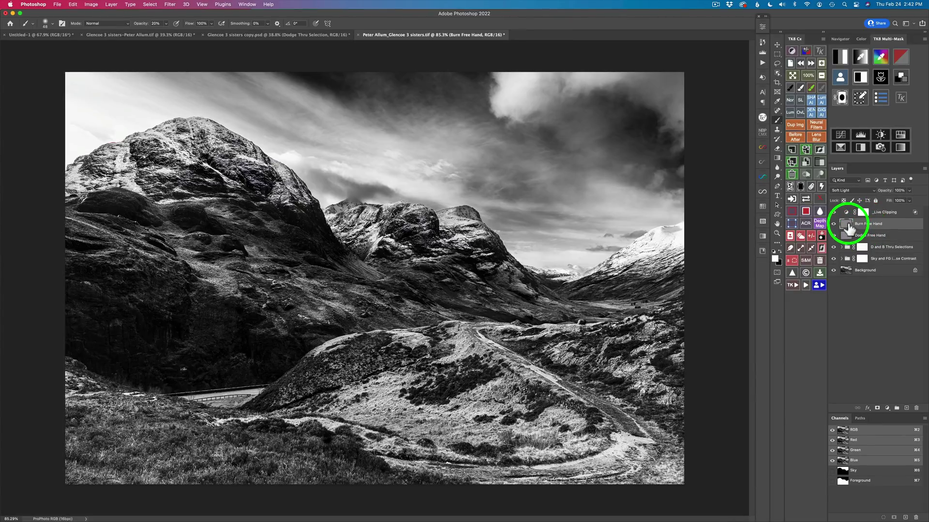
click(790, 88)
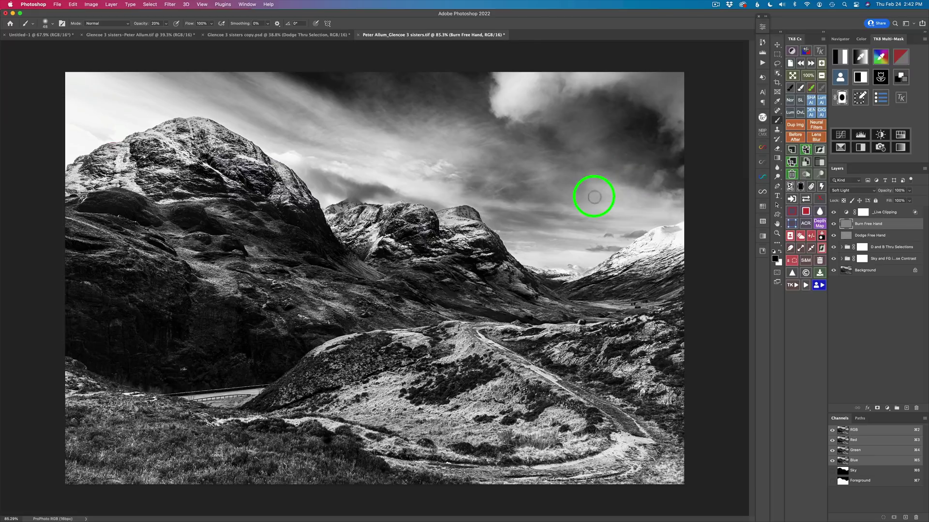
mouse_move(507, 315)
mouse_down()
mouse_move(460, 301)
mouse_move(501, 309)
mouse_move(475, 307)
mouse_move(464, 293)
mouse_move(498, 298)
mouse_move(482, 295)
mouse_move(522, 315)
mouse_move(526, 302)
mouse_move(495, 282)
mouse_move(540, 305)
mouse_move(669, 286)
mouse_up()
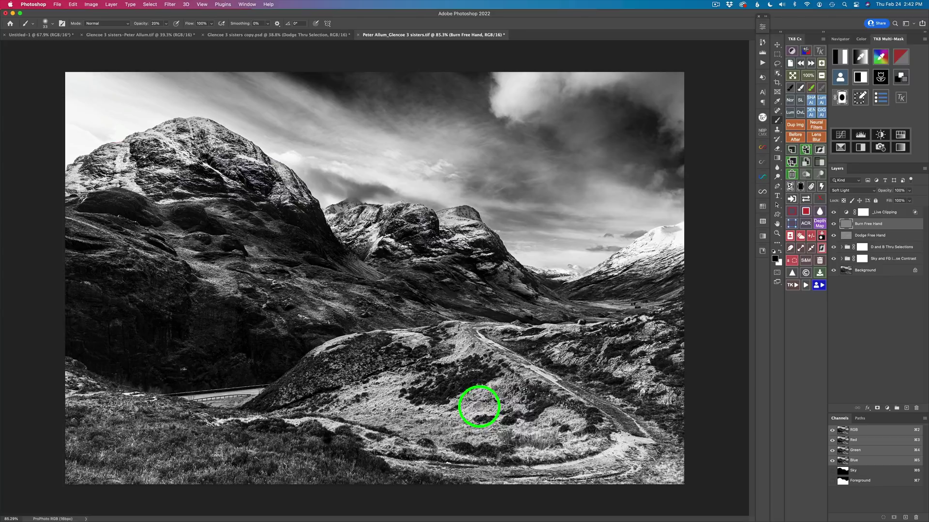
mouse_move(480, 405)
mouse_down()
mouse_move(500, 409)
mouse_move(487, 411)
mouse_up()
drag(434, 423, 429, 433)
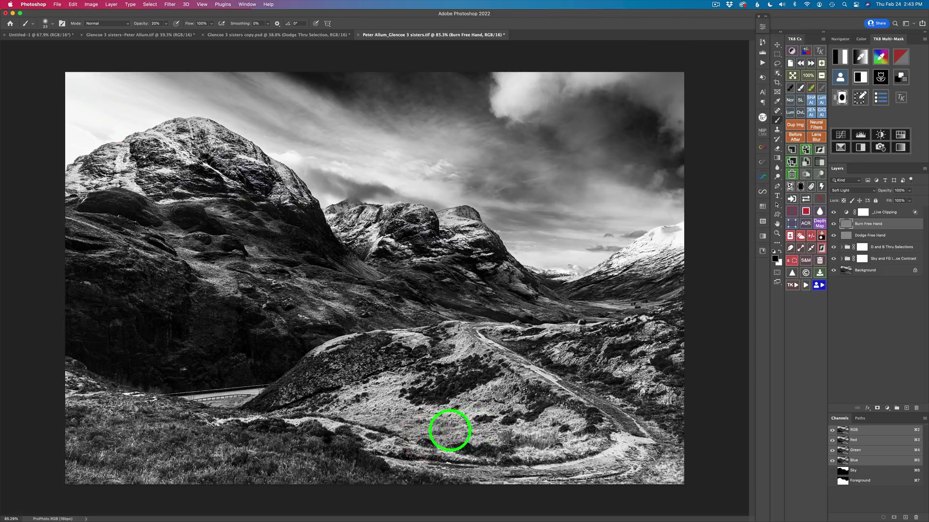
mouse_move(464, 428)
mouse_down()
mouse_move(552, 435)
mouse_move(555, 426)
mouse_move(536, 425)
mouse_move(545, 421)
mouse_move(537, 415)
mouse_move(556, 405)
mouse_move(550, 415)
mouse_move(582, 420)
mouse_move(566, 423)
mouse_move(579, 419)
mouse_move(590, 433)
mouse_move(580, 440)
mouse_move(603, 442)
mouse_move(558, 456)
mouse_up()
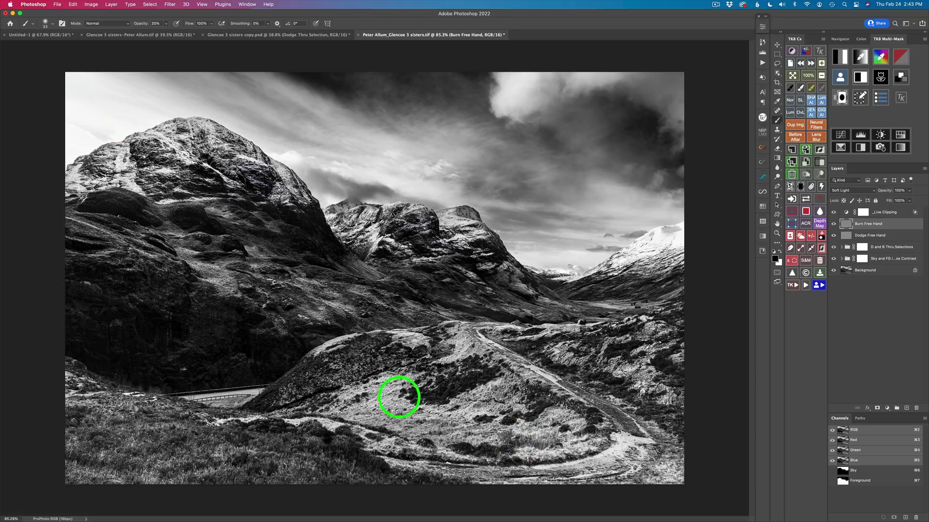
- Burn the large mountain's lower slope, the foreground grass and the rest of the roadside hill, and compare with the Burn Free Hand layer hidden
mouse_move(390, 391)
mouse_down()
mouse_move(373, 400)
mouse_move(384, 406)
mouse_up()
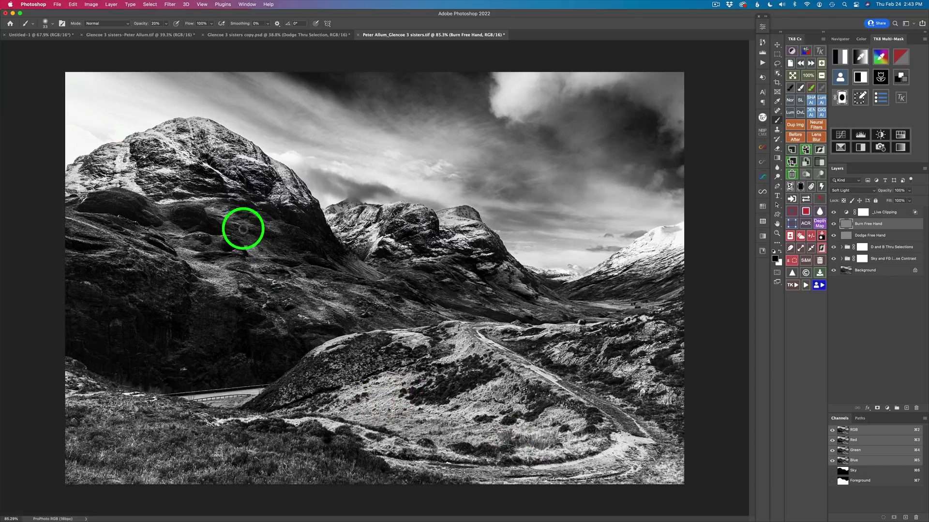
mouse_move(225, 259)
mouse_down()
mouse_move(199, 263)
mouse_move(220, 301)
mouse_up()
mouse_move(224, 432)
mouse_down()
mouse_move(240, 443)
mouse_move(136, 410)
mouse_move(99, 445)
mouse_move(107, 467)
mouse_move(208, 464)
mouse_up()
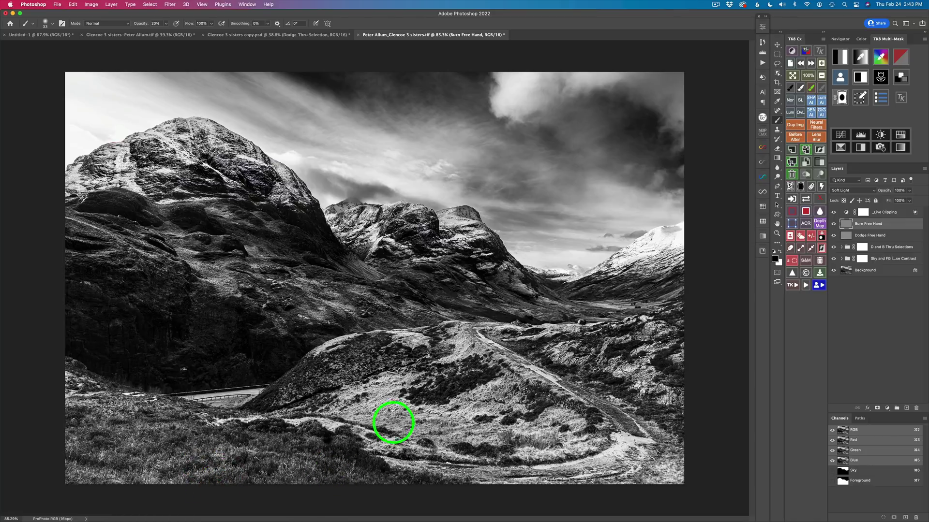
mouse_move(393, 391)
mouse_down()
mouse_move(424, 374)
mouse_move(397, 349)
mouse_move(395, 376)
mouse_move(385, 377)
mouse_move(472, 347)
mouse_move(507, 362)
mouse_move(516, 386)
mouse_move(499, 393)
mouse_move(544, 417)
mouse_move(566, 354)
mouse_move(623, 359)
mouse_move(616, 364)
mouse_move(660, 380)
mouse_up()
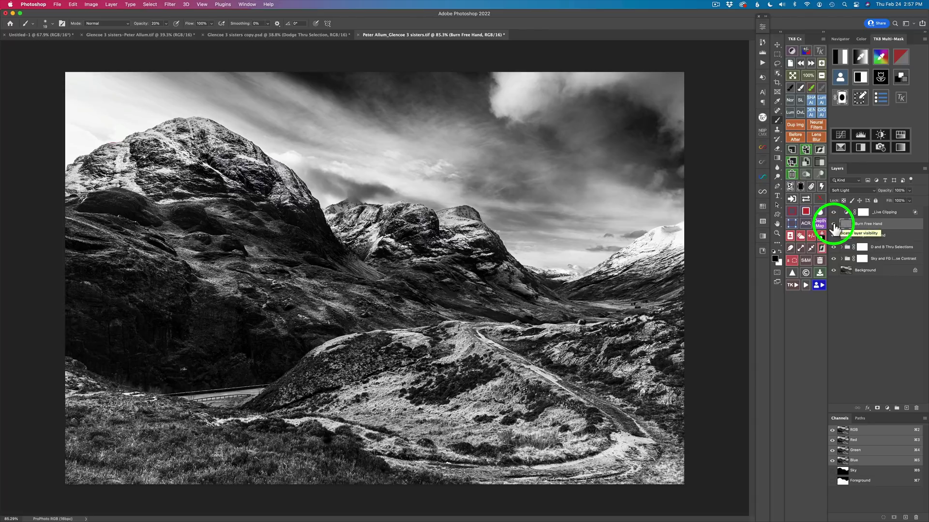
click(833, 224)
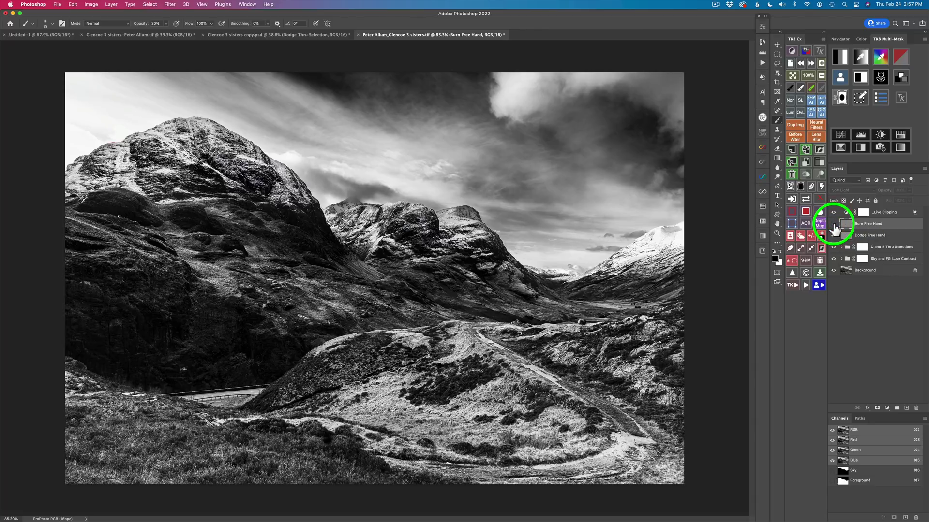
click(832, 224)
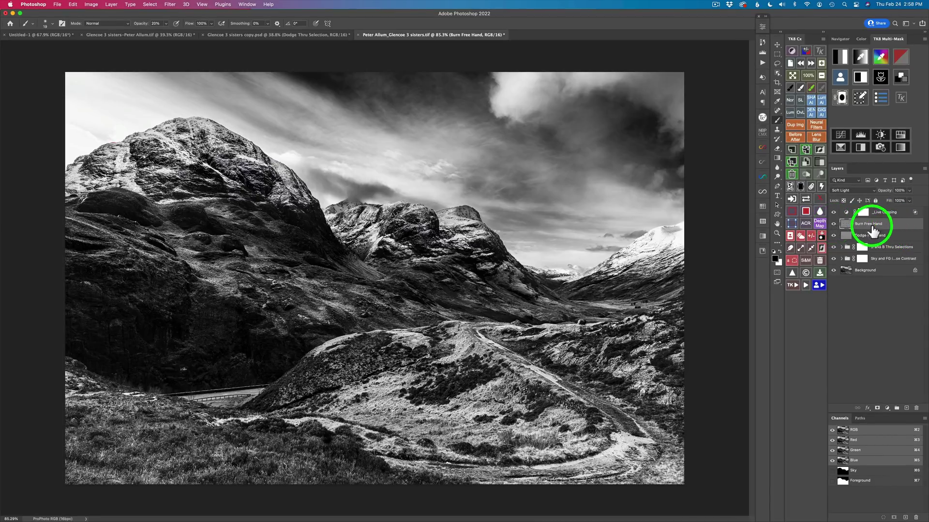
- Group the Burn Free Hand and Dodge Free Hand layers in a masked group named "DB Freehand"
shift+click(900, 237)
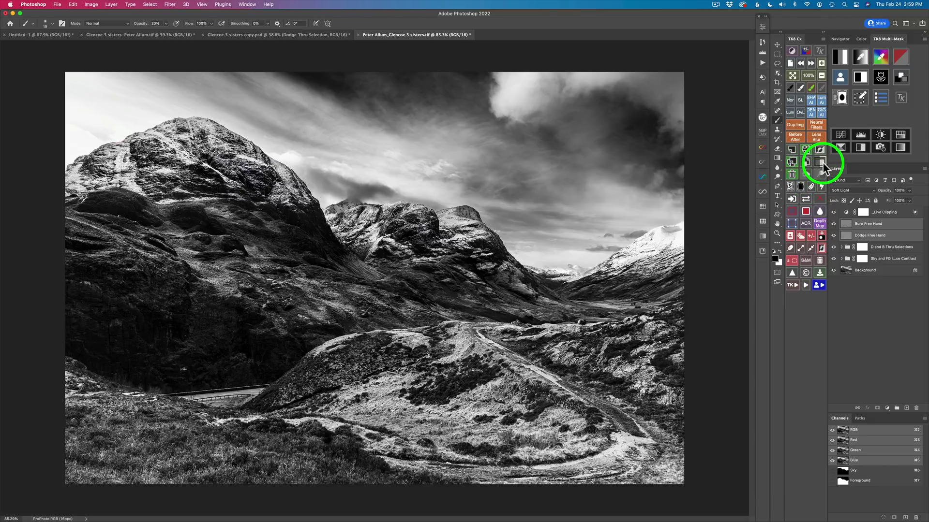
click(822, 163)
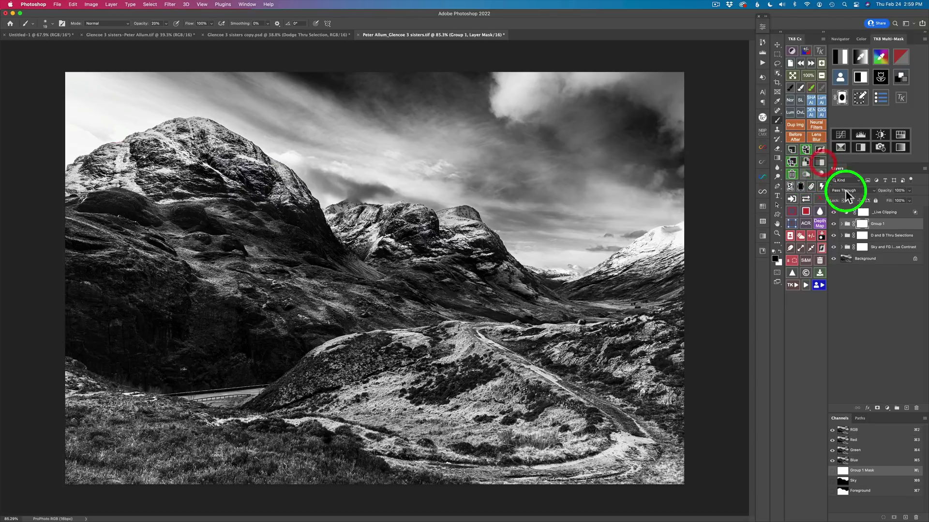
double_click(878, 224)
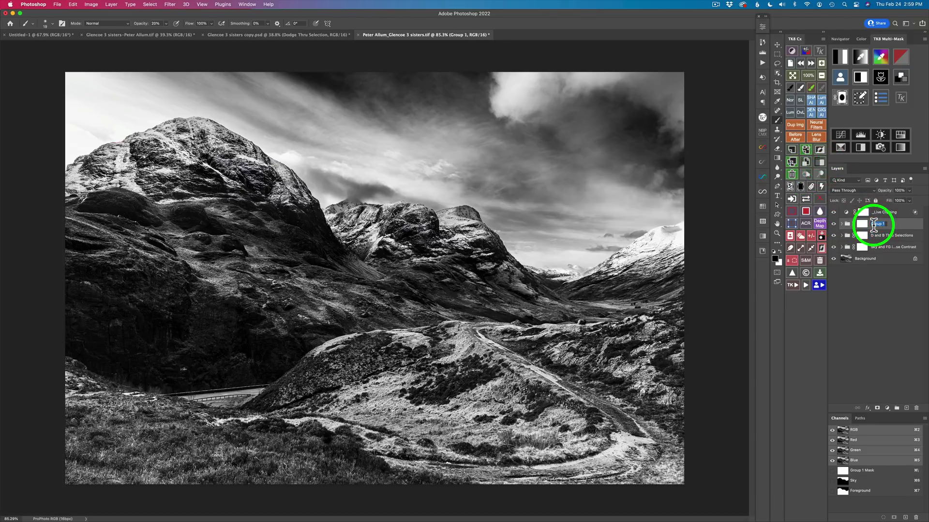
text(D)
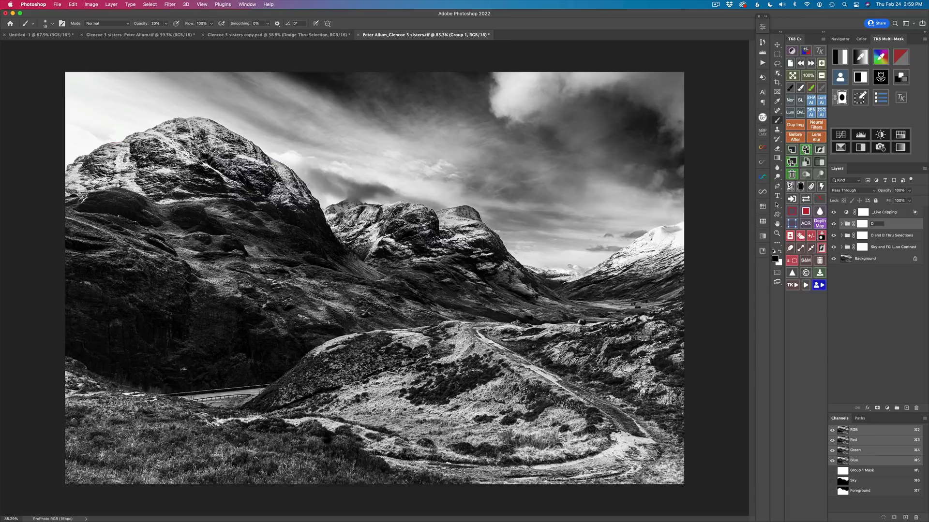
text(B Freehand)
- Compare the image with and without the DB Freehand group
click(834, 225)
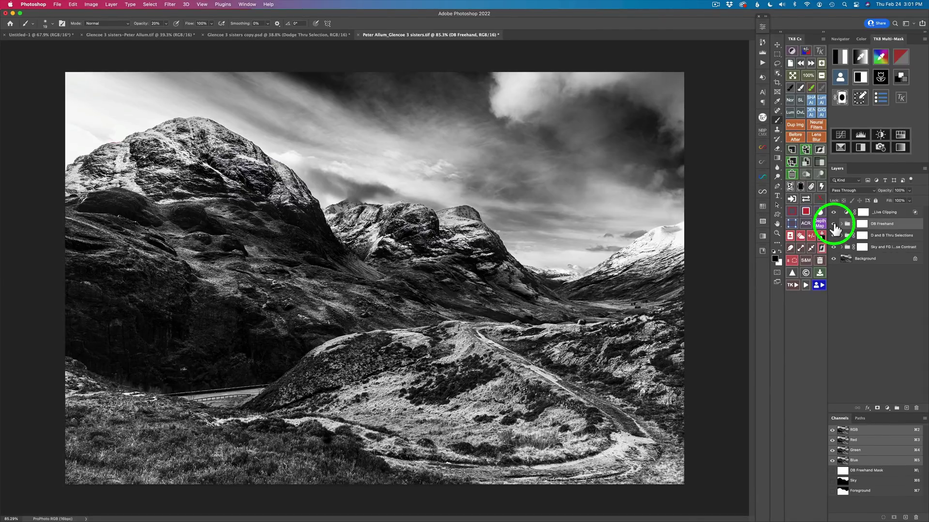
click(834, 225)
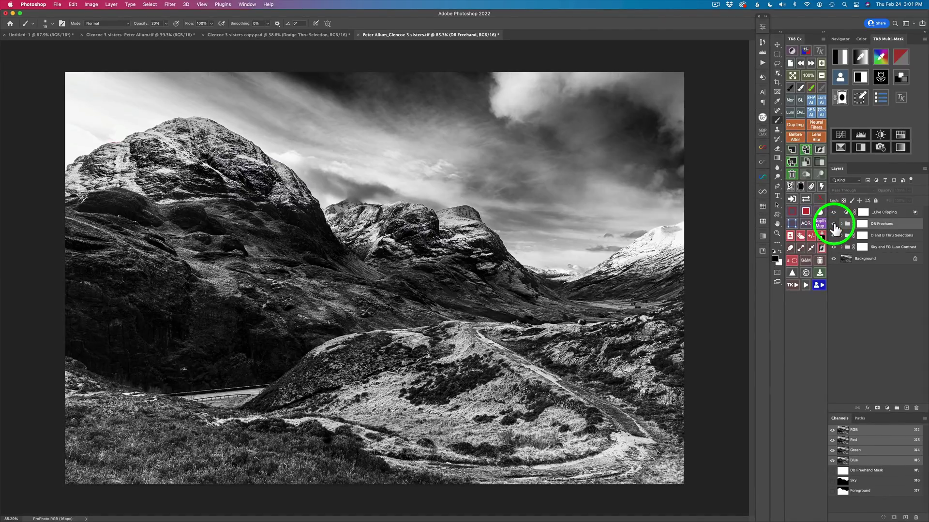
click(833, 226)
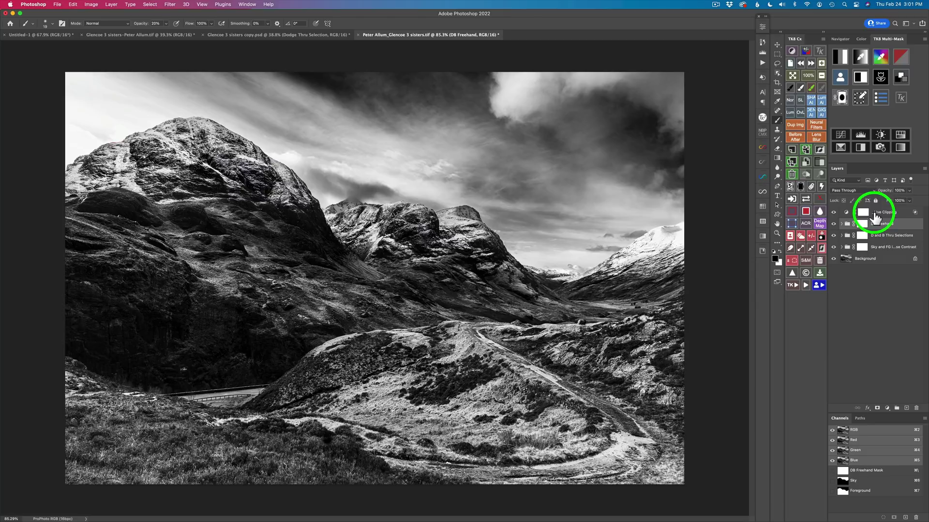
- Remove the live clipping layer, and combine the DB Freehand and D and B Thru Selections groups in a masked group named "Dodge and Burn"
click(805, 48)
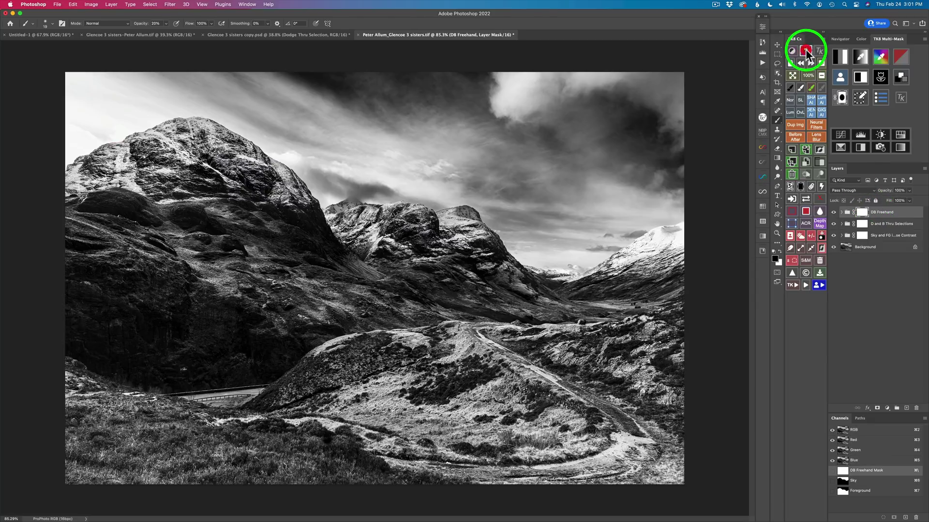
click(905, 219)
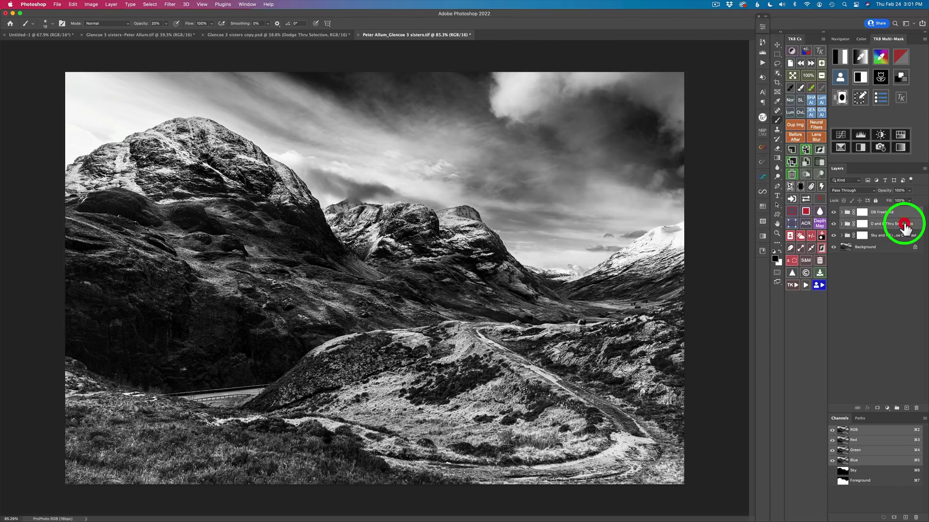
click(820, 164)
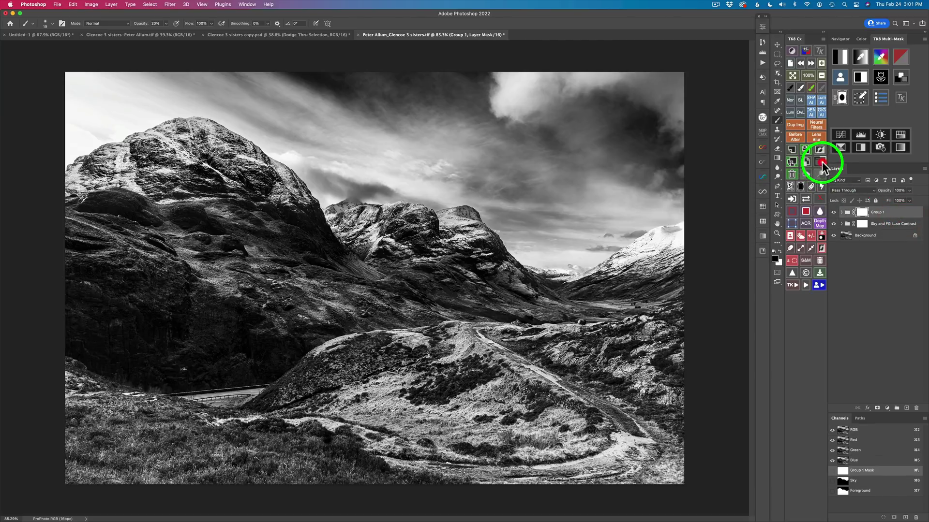
double_click(878, 212)
text(D)
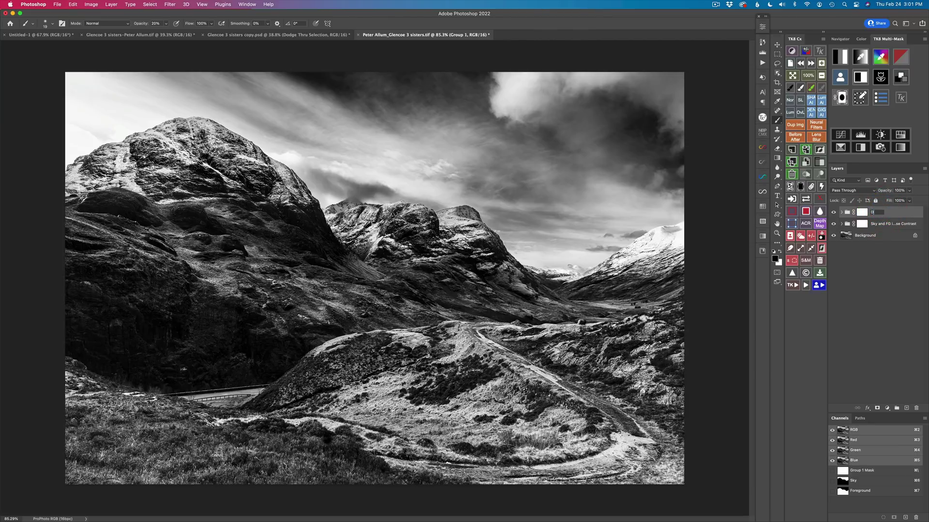
text(odge and Burn)
- Compare the image with and without the Dodge and Burn group, and the full edit against the original background
click(834, 214)
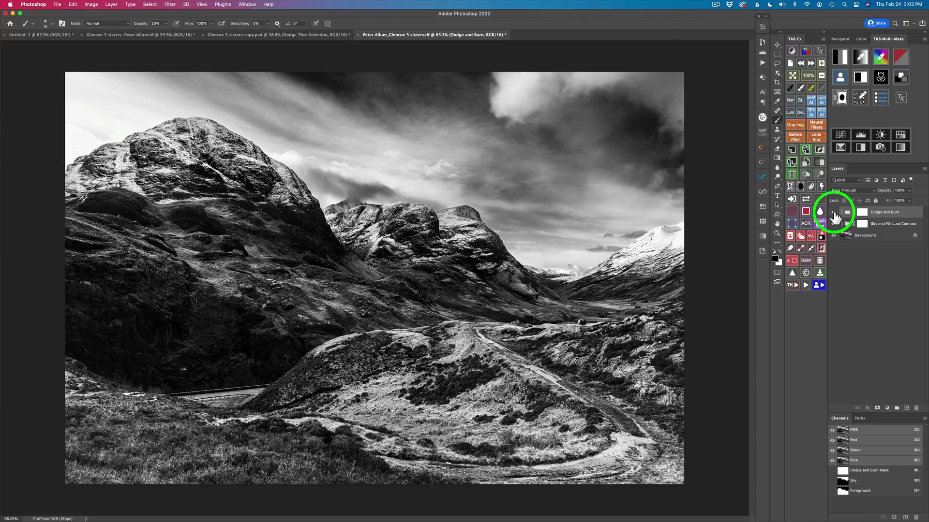
click(834, 213)
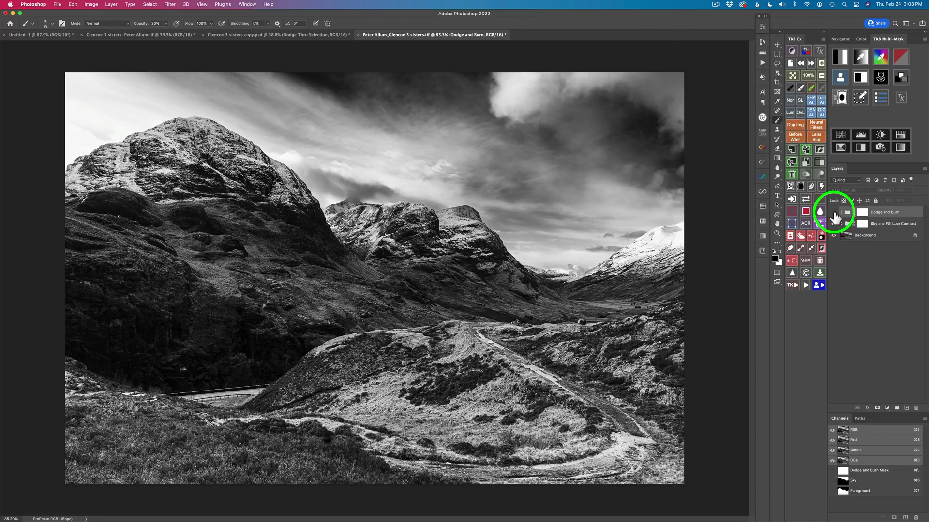
click(833, 214)
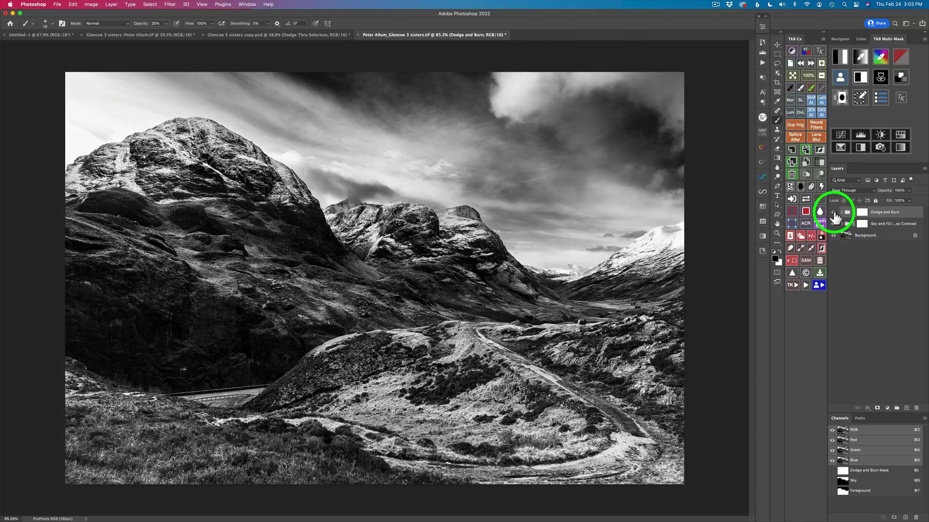
click(796, 134)
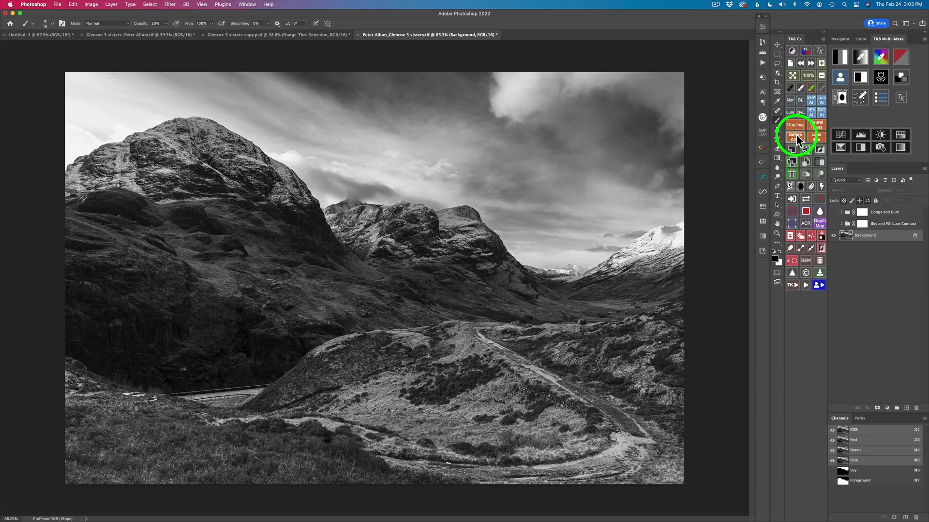
click(795, 136)
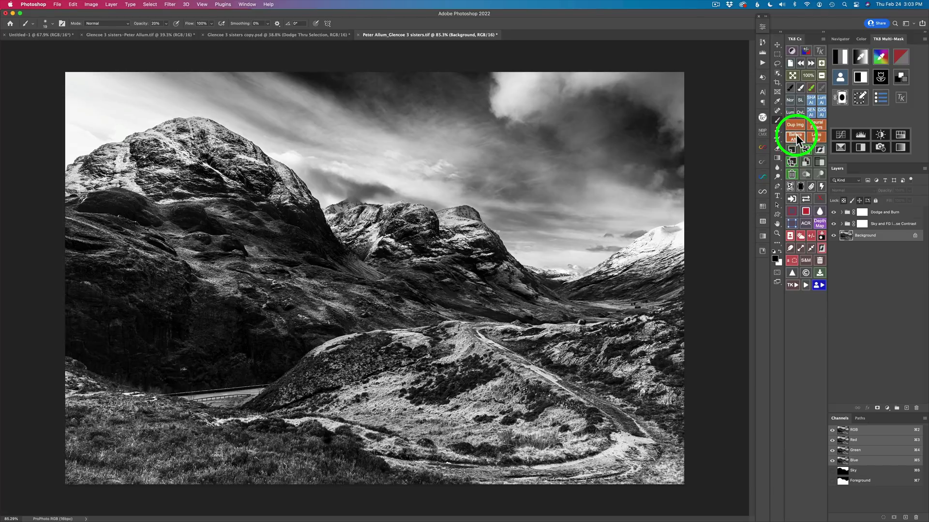
- Run the TK Vignette action above the Dodge and Burn group, accepting the 303 pixel Gaussian Blur
click(883, 214)
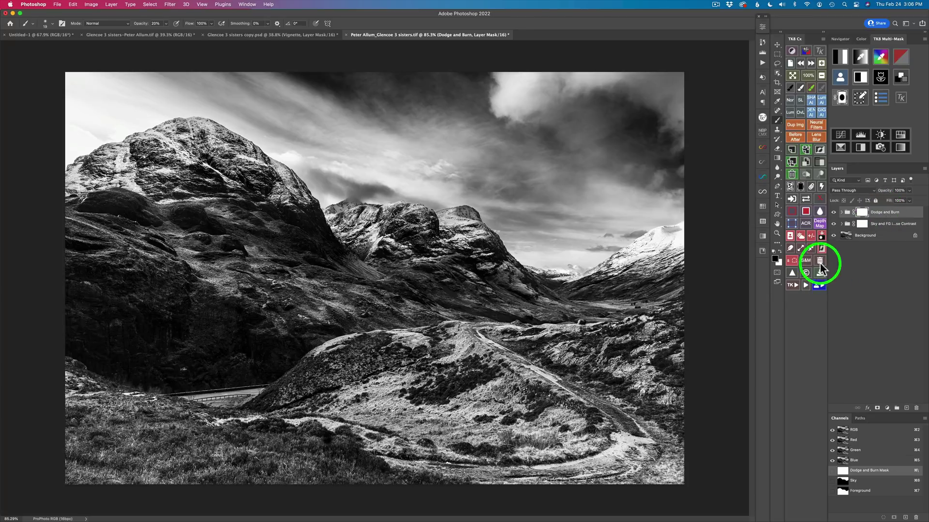
click(793, 284)
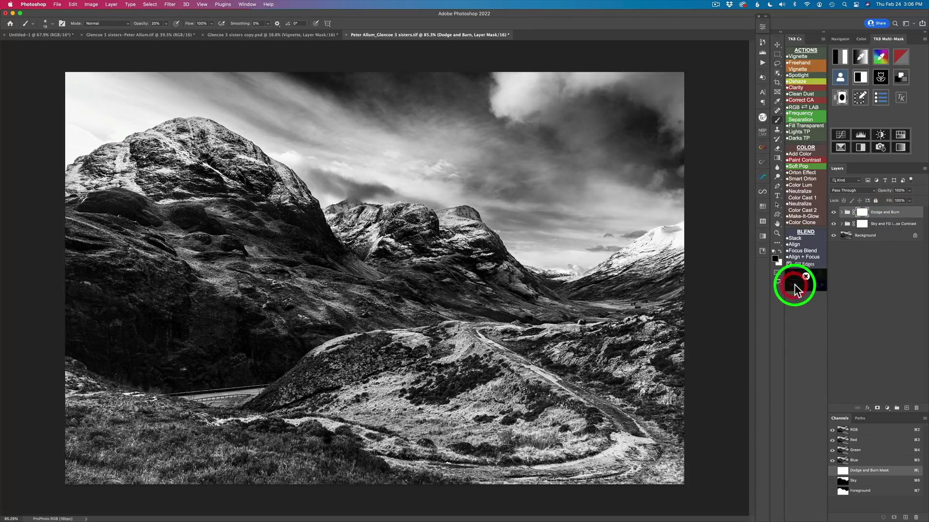
click(798, 56)
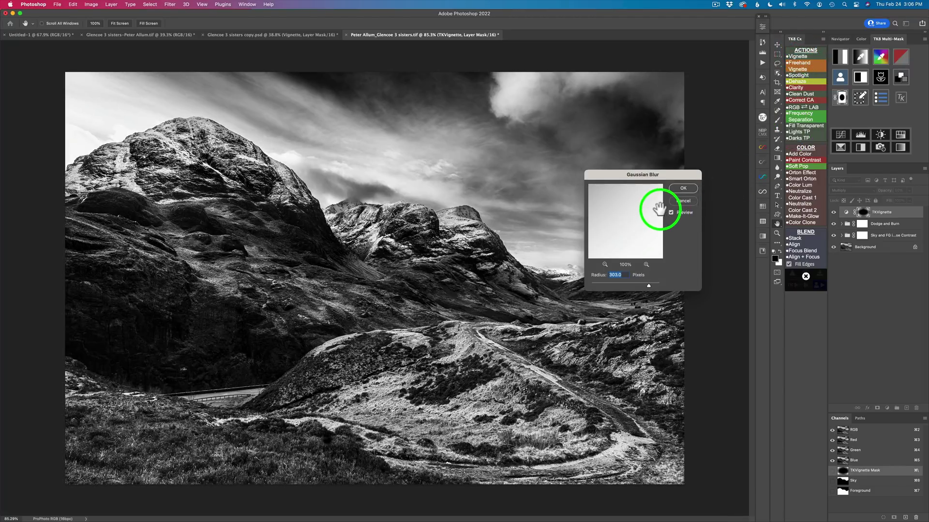
click(683, 188)
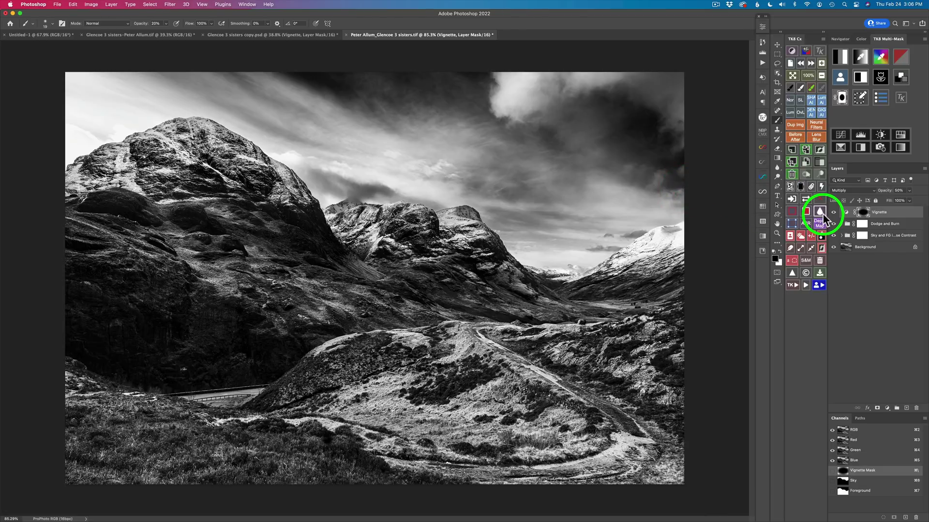
- Split the Vignette layer's Blend If underlying-layer black point to 16 / 81, and compare the image with and without the vignette
double_click(914, 219)
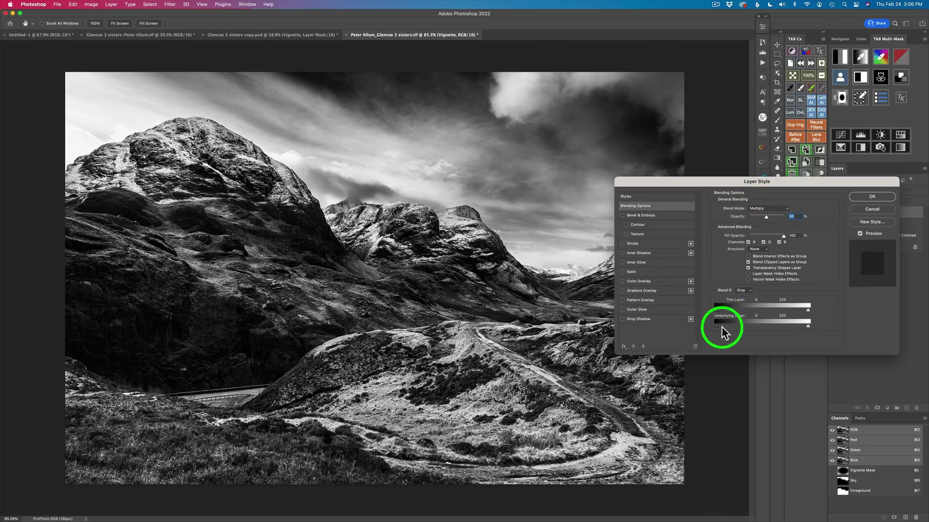
drag(716, 326, 722, 326)
drag(722, 328, 747, 326)
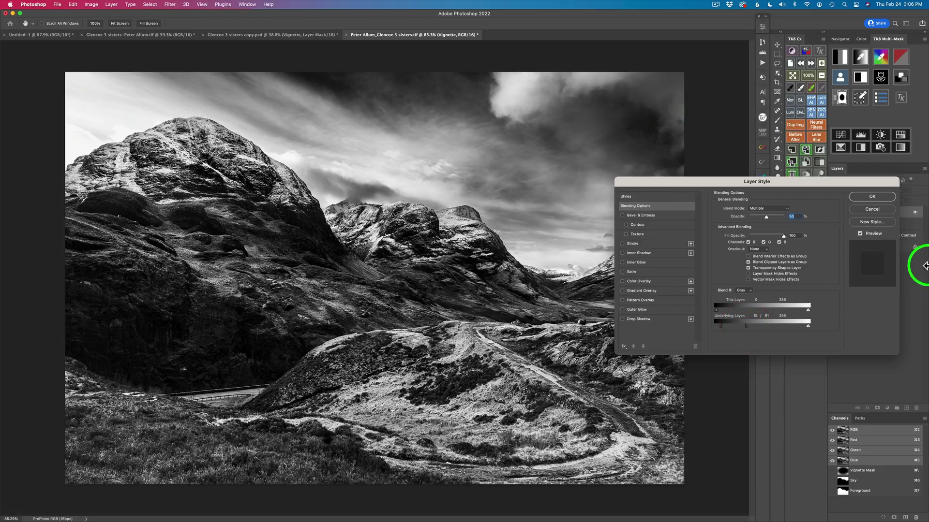
click(885, 198)
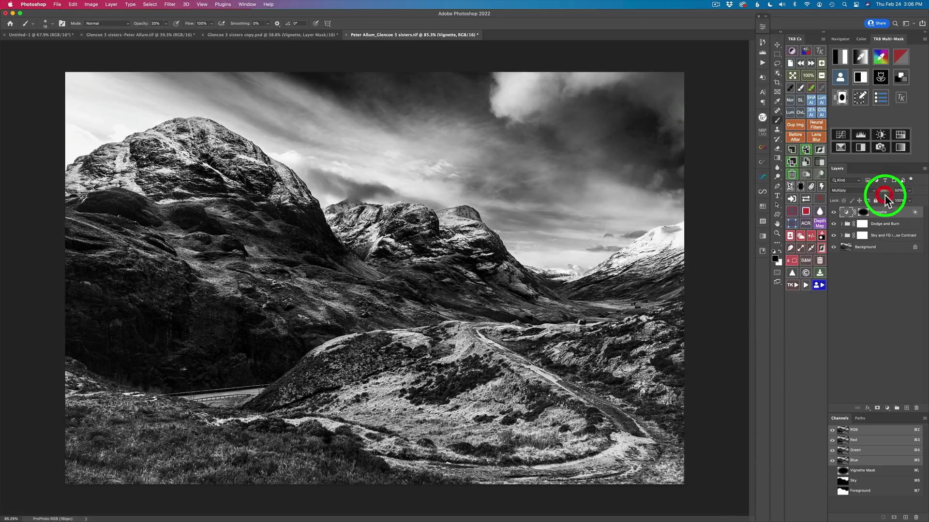
click(834, 213)
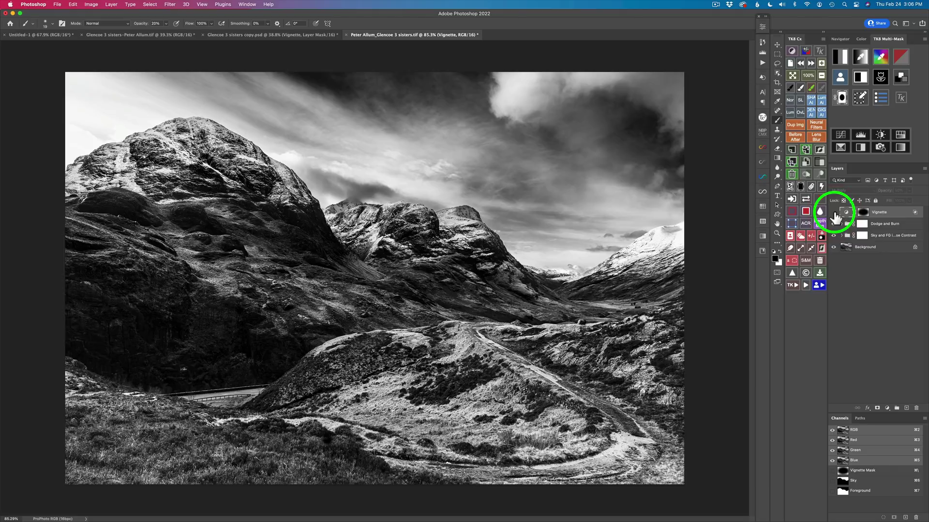
click(834, 213)
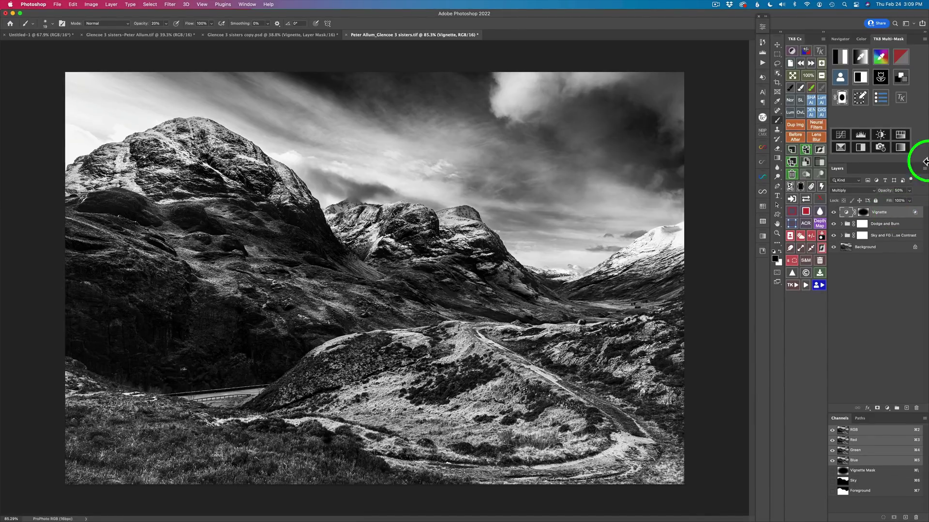
- Add a TK Color Grading layer above the Vignette and shift its midtones and shadows slightly toward yellow for a warm tone
click(901, 80)
click(838, 52)
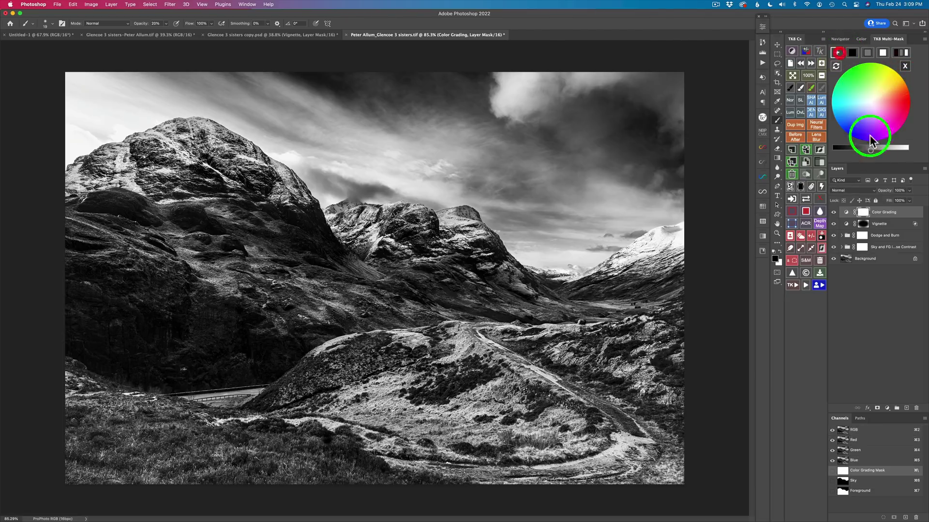
click(867, 52)
click(877, 102)
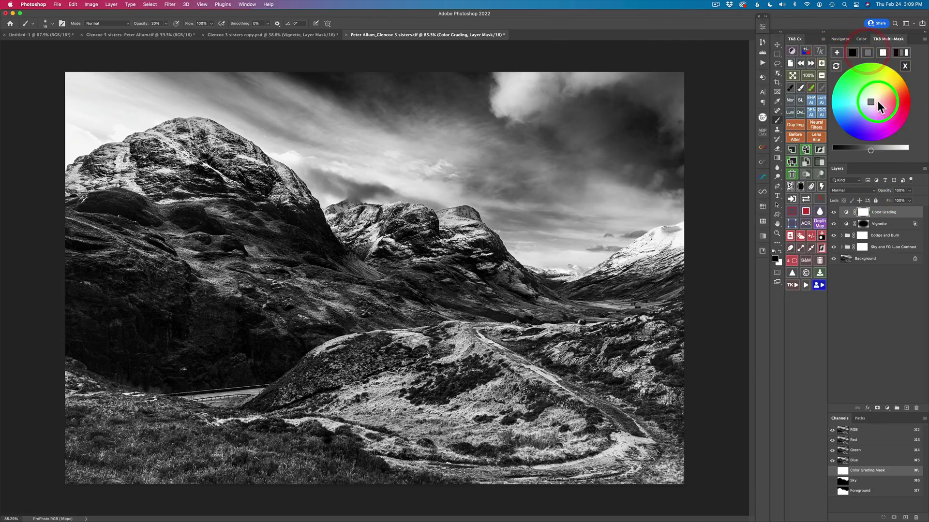
click(871, 102)
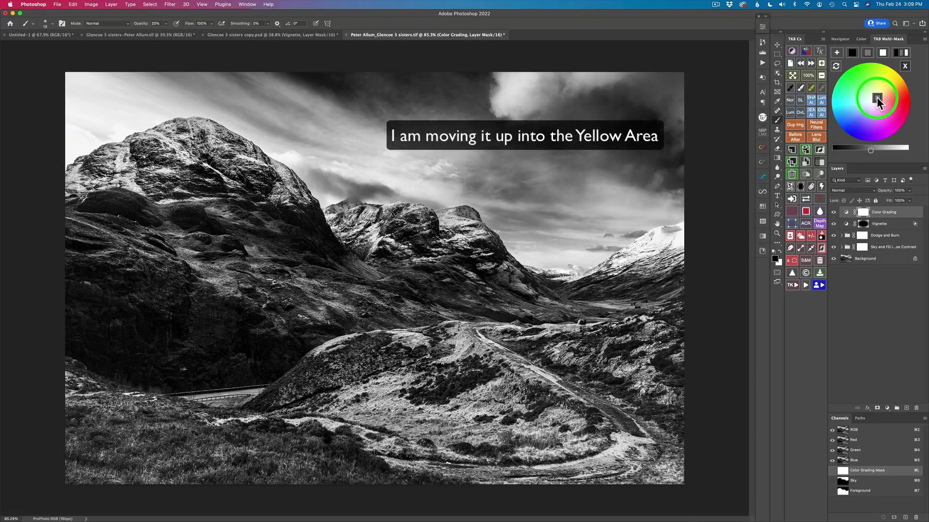
drag(873, 100, 876, 103)
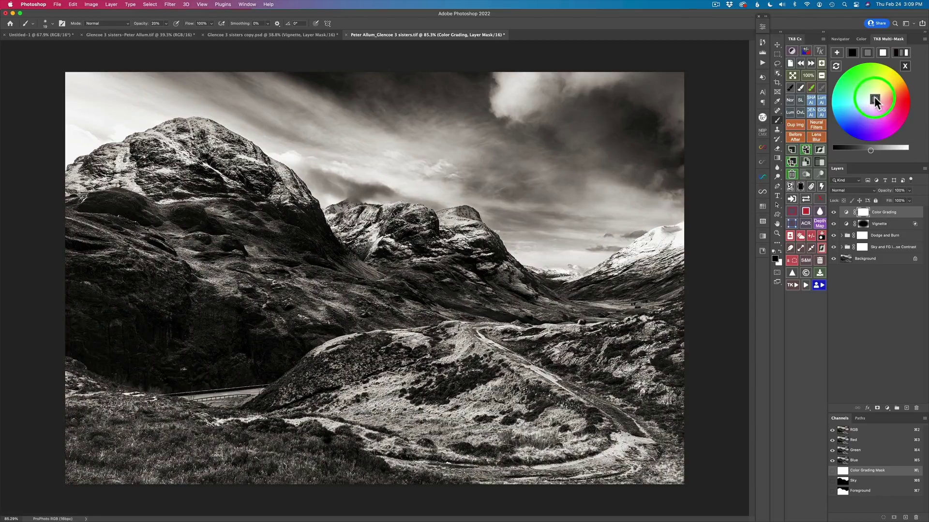
click(852, 52)
drag(873, 100, 871, 102)
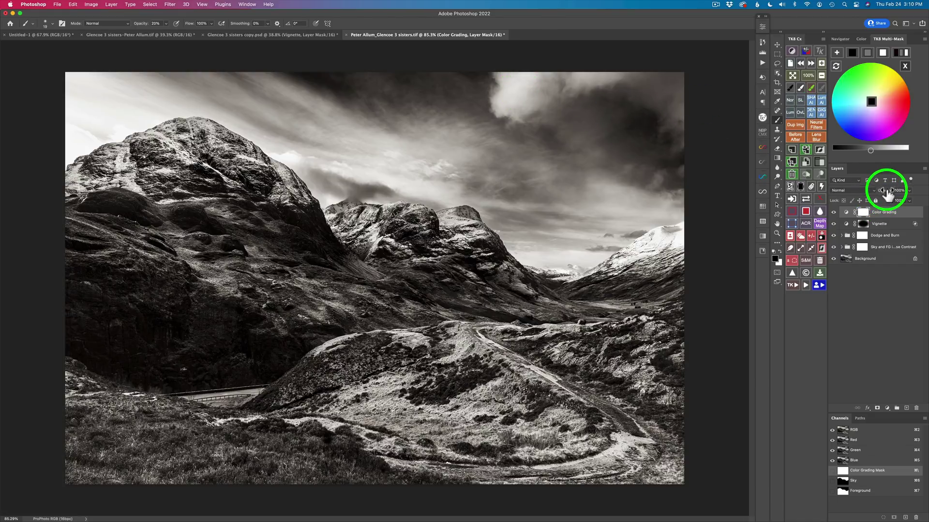
- Set the warm Color Grading layer's opacity to 76%, compare the image with and without it, and leave the layer hidden
mouse_move(886, 194)
mouse_down()
mouse_move(774, 188)
mouse_move(801, 189)
mouse_move(794, 184)
mouse_up()
click(833, 214)
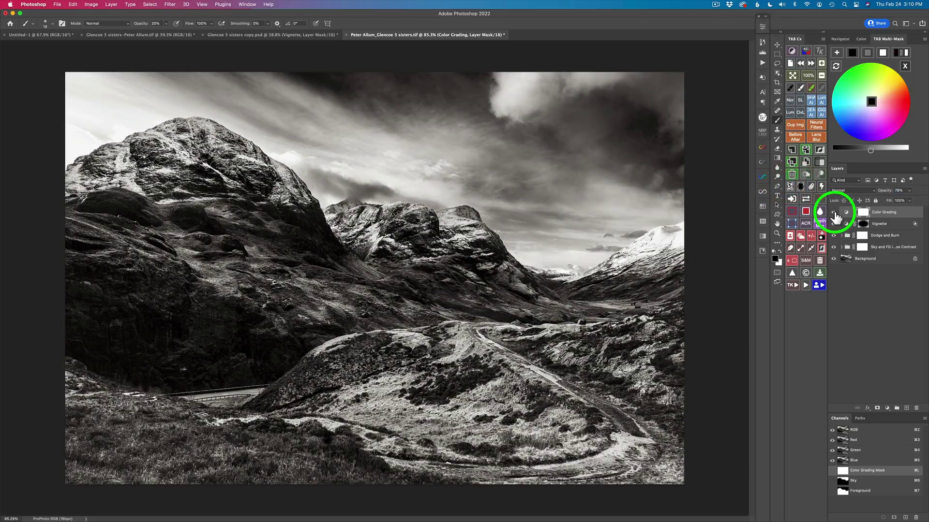
click(833, 213)
click(834, 213)
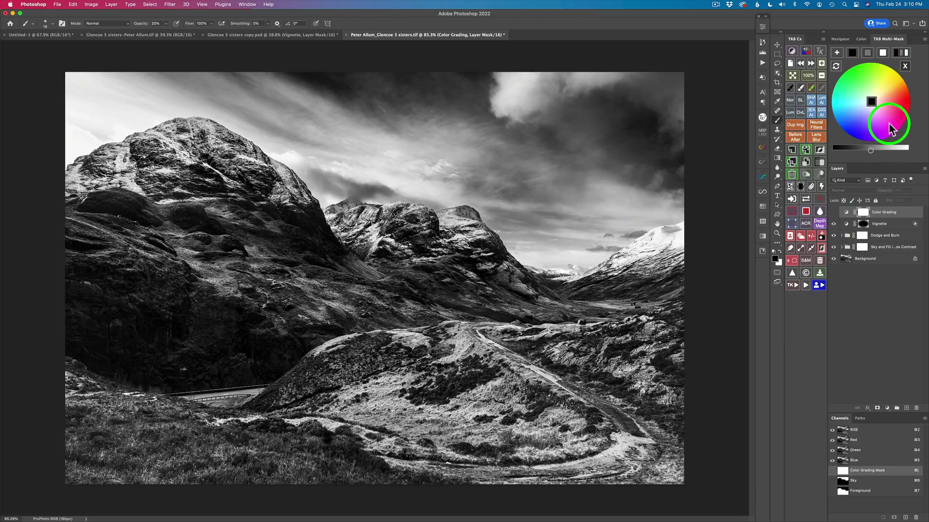
- Add a second Color Grading layer with midtones and shadows shifted slightly toward blue, and compare the image with and without it
click(837, 53)
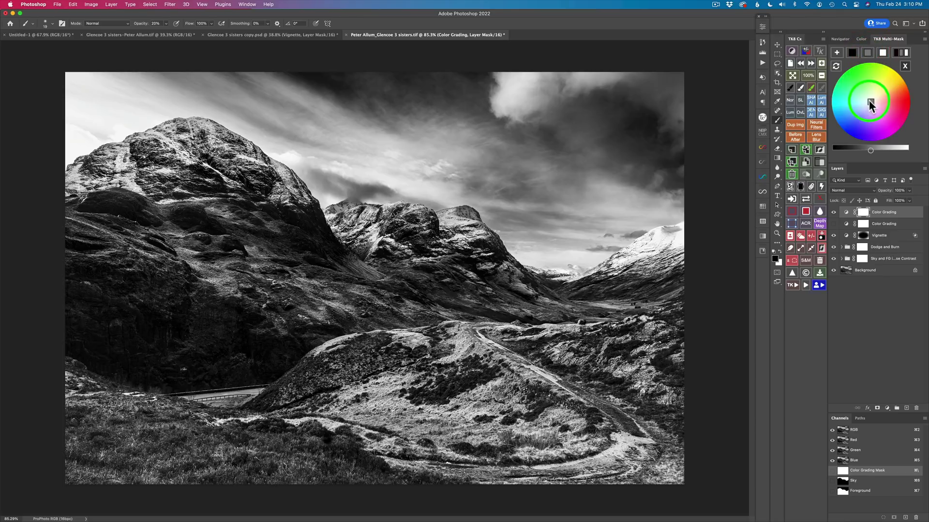
drag(869, 106, 866, 107)
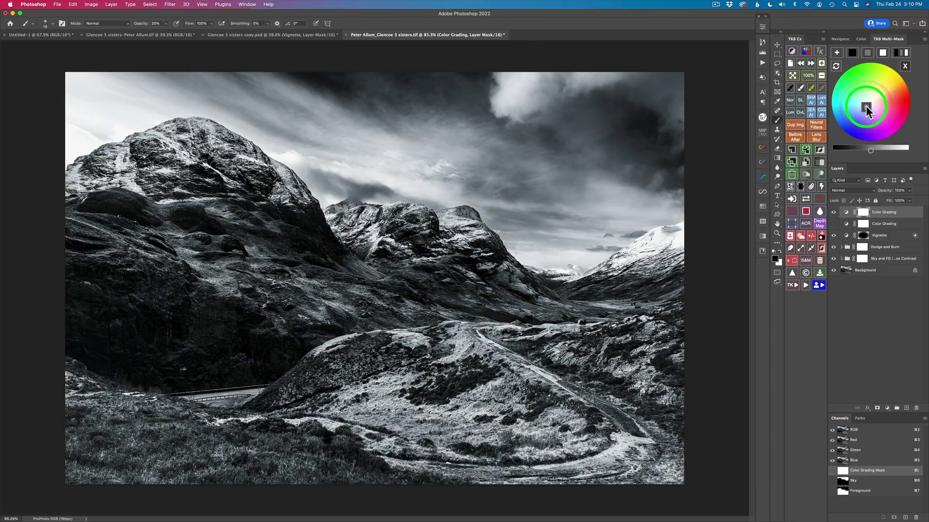
click(853, 53)
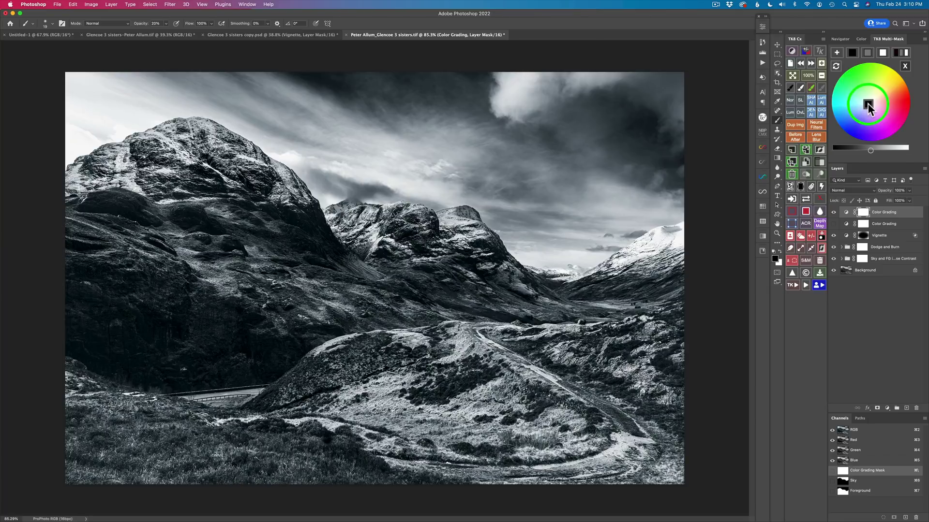
click(833, 211)
click(834, 212)
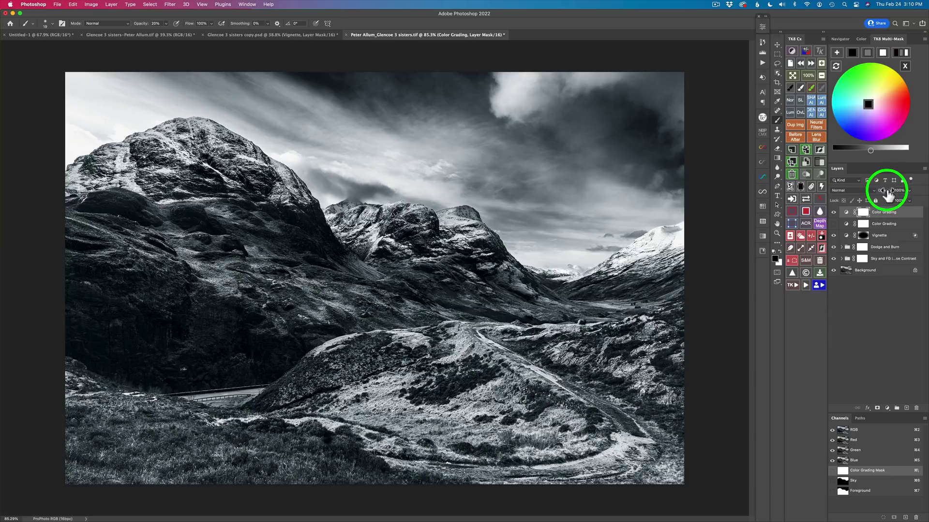
- Set the blue-toned Color Grading layer's opacity to 84% and hide the layer after comparing
drag(886, 192, 853, 196)
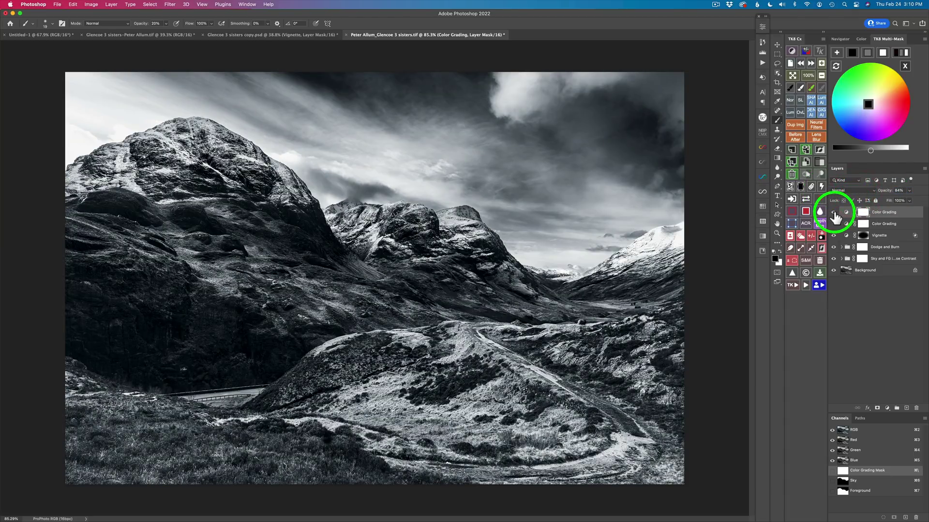
click(834, 213)
click(834, 214)
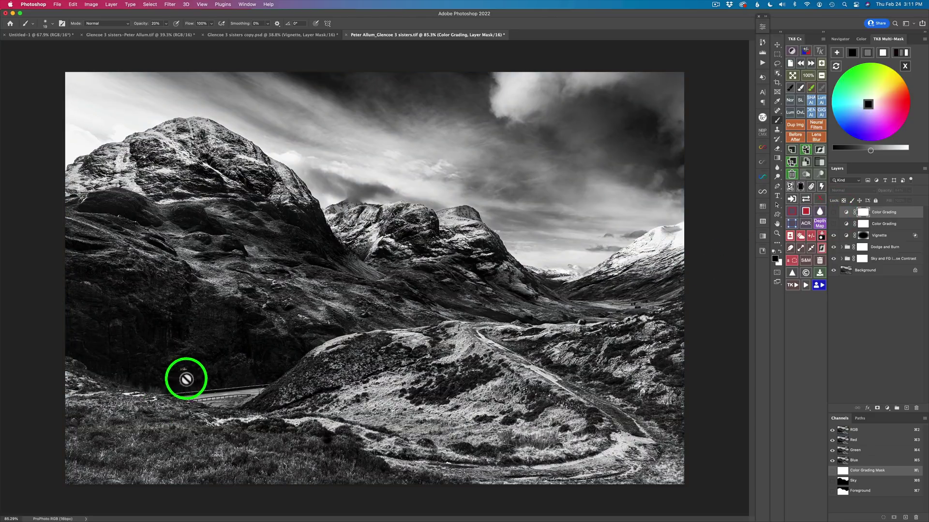
- Add a blank layer on top and heal small distractions on the dark lower slope near the road with the Spot Healing Brush sampling all layers
key(v)
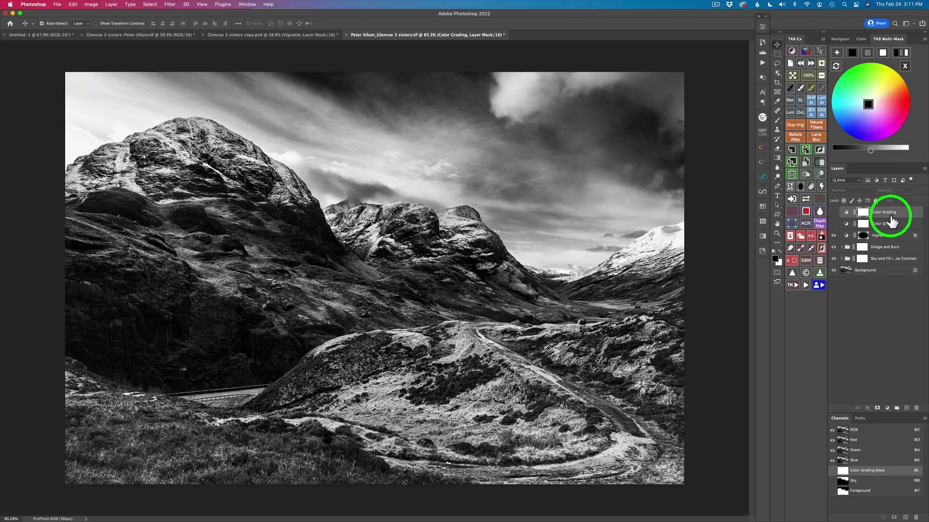
click(906, 407)
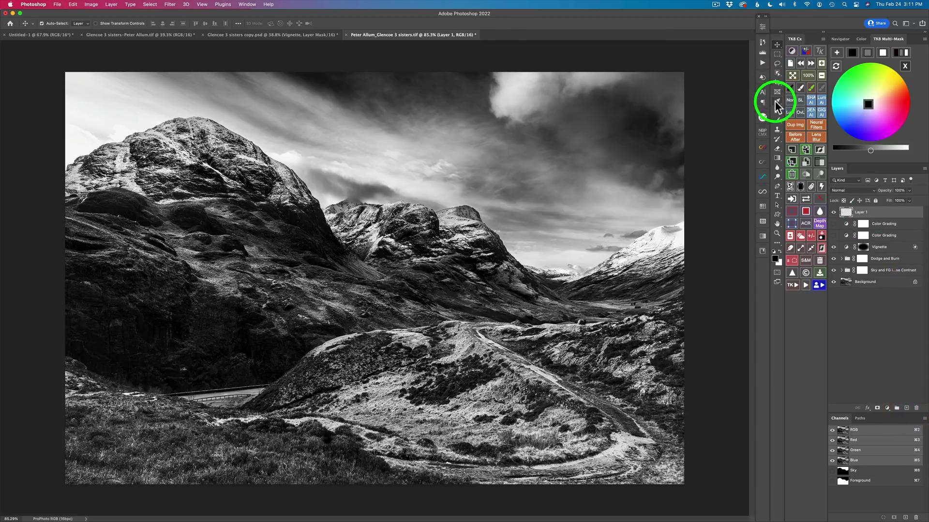
key(j)
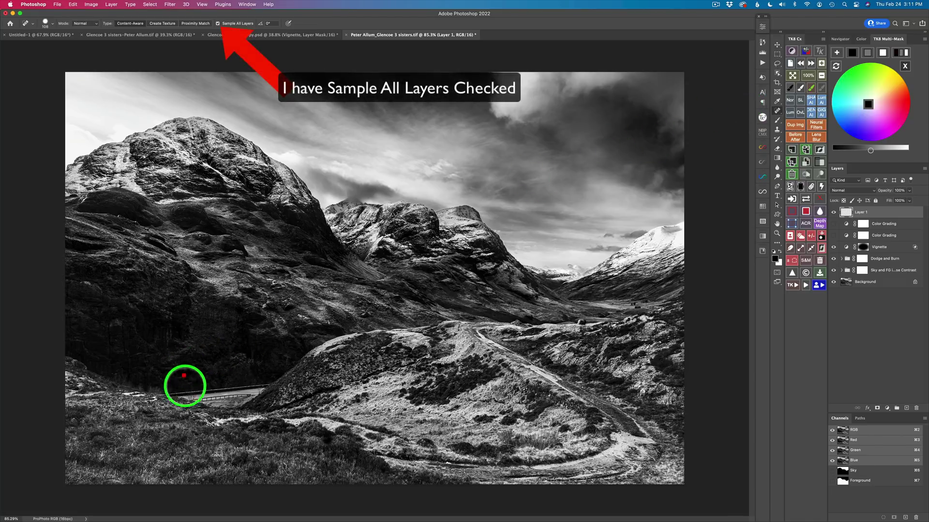
click(182, 373)
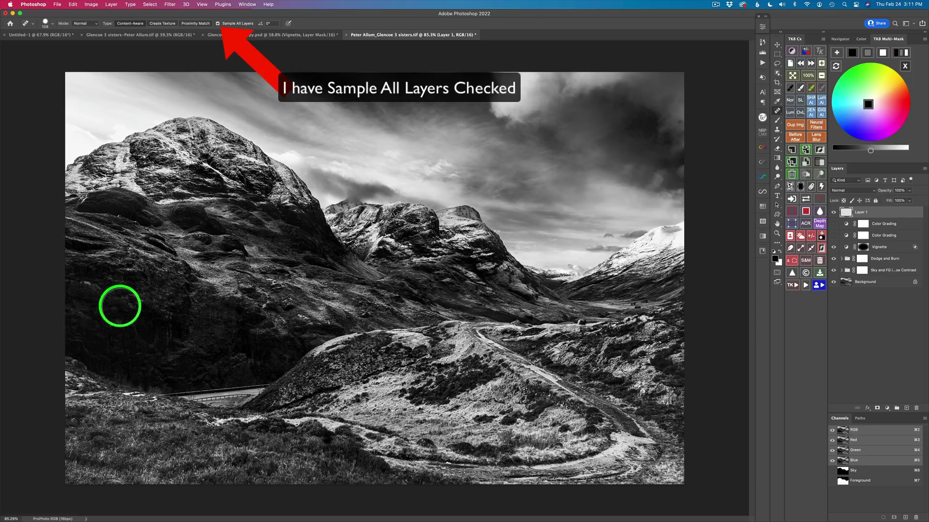
click(161, 287)
drag(162, 287, 91, 282)
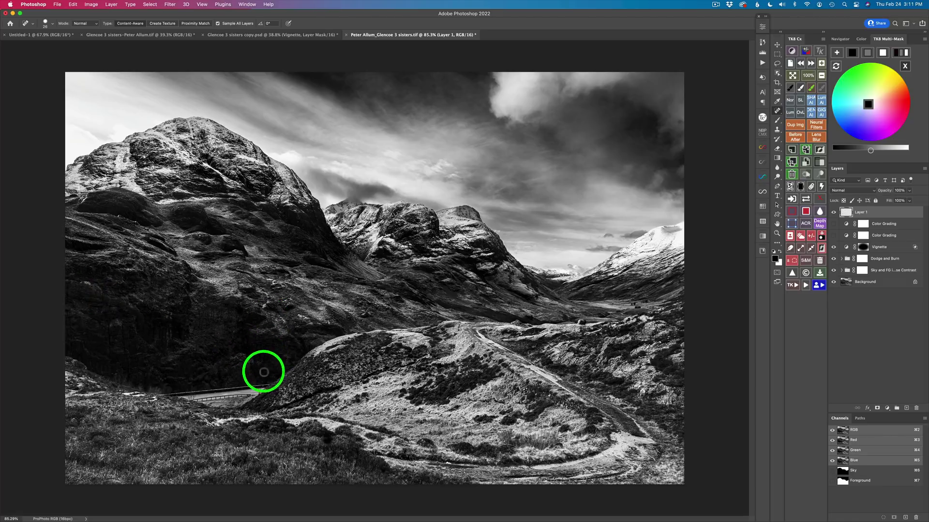
mouse_move(254, 400)
mouse_down()
mouse_move(235, 432)
mouse_move(257, 372)
mouse_up()
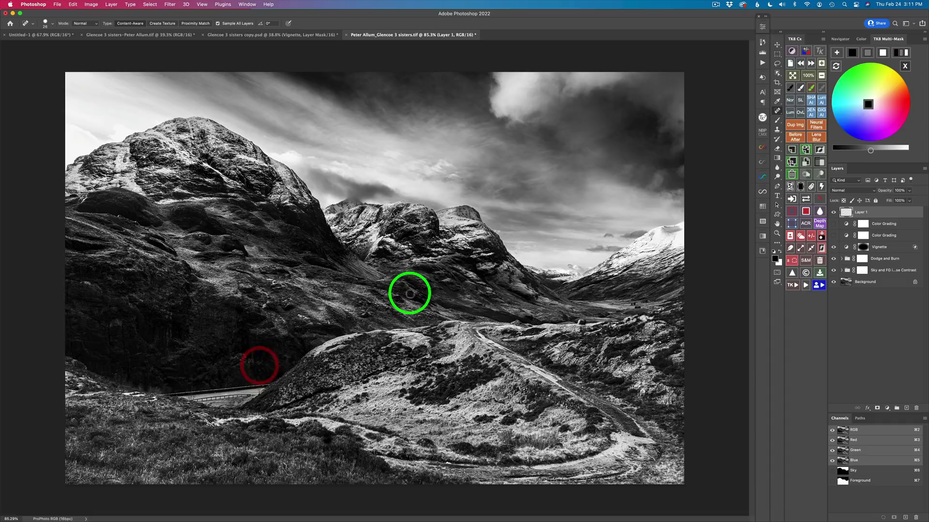